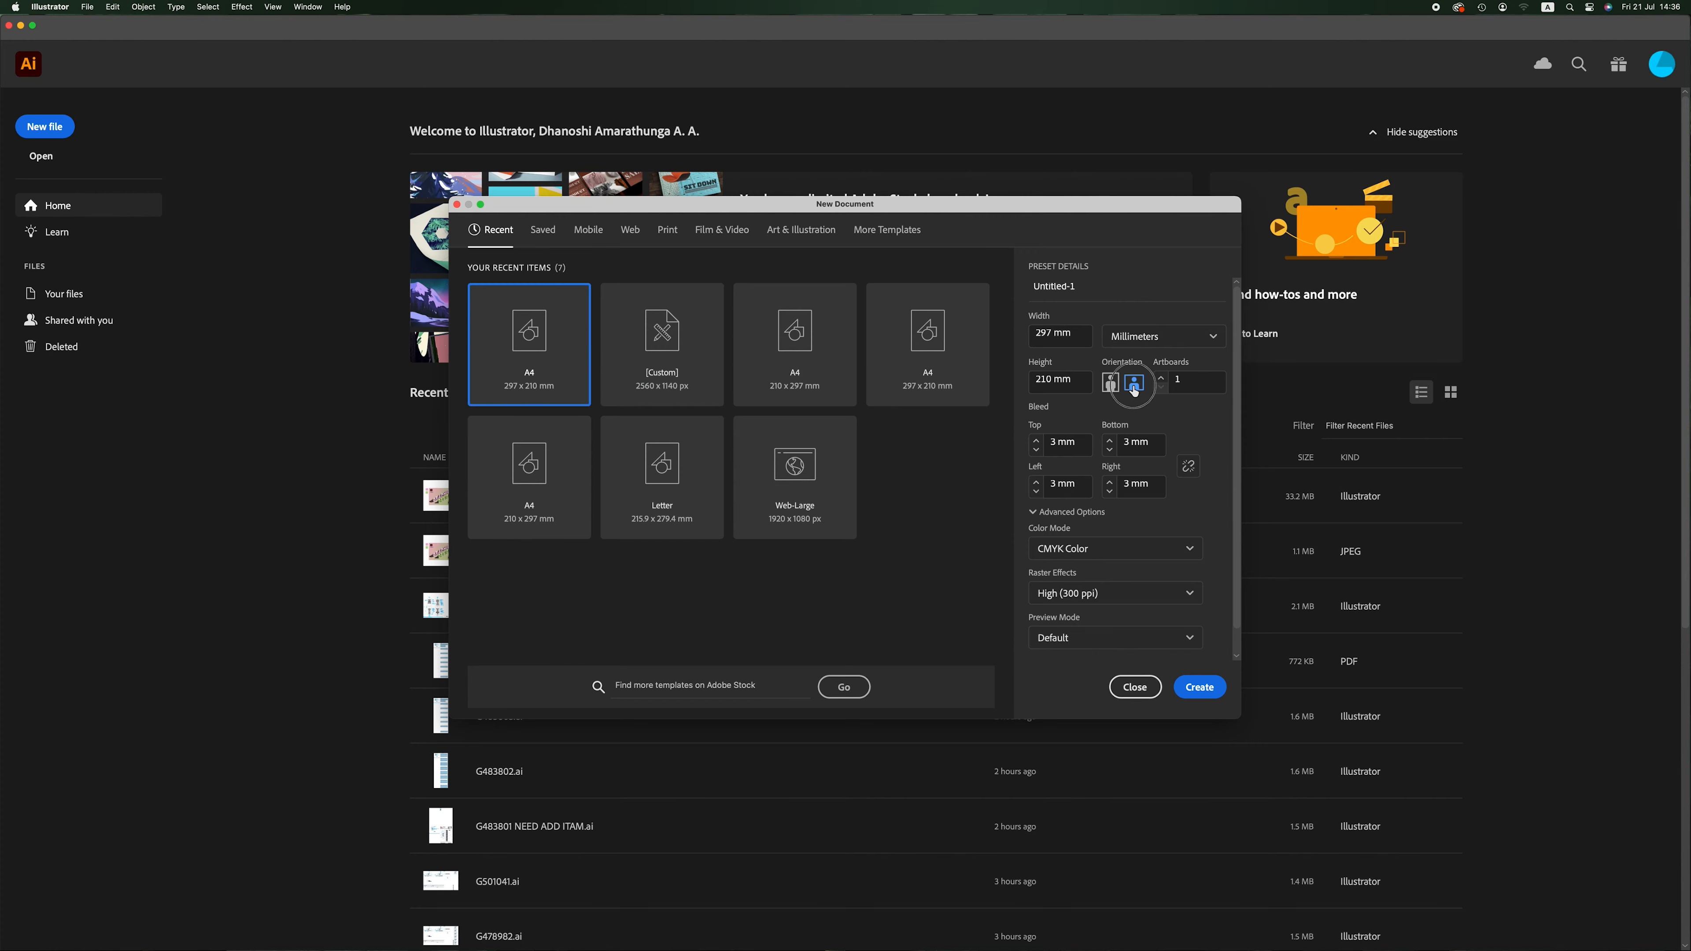
Create a landscape 297 x 210 mm CMYK document with 3 mm bleed and draw two stacked 48 x 45 px rectangles left of the artboard
click(1198, 686)
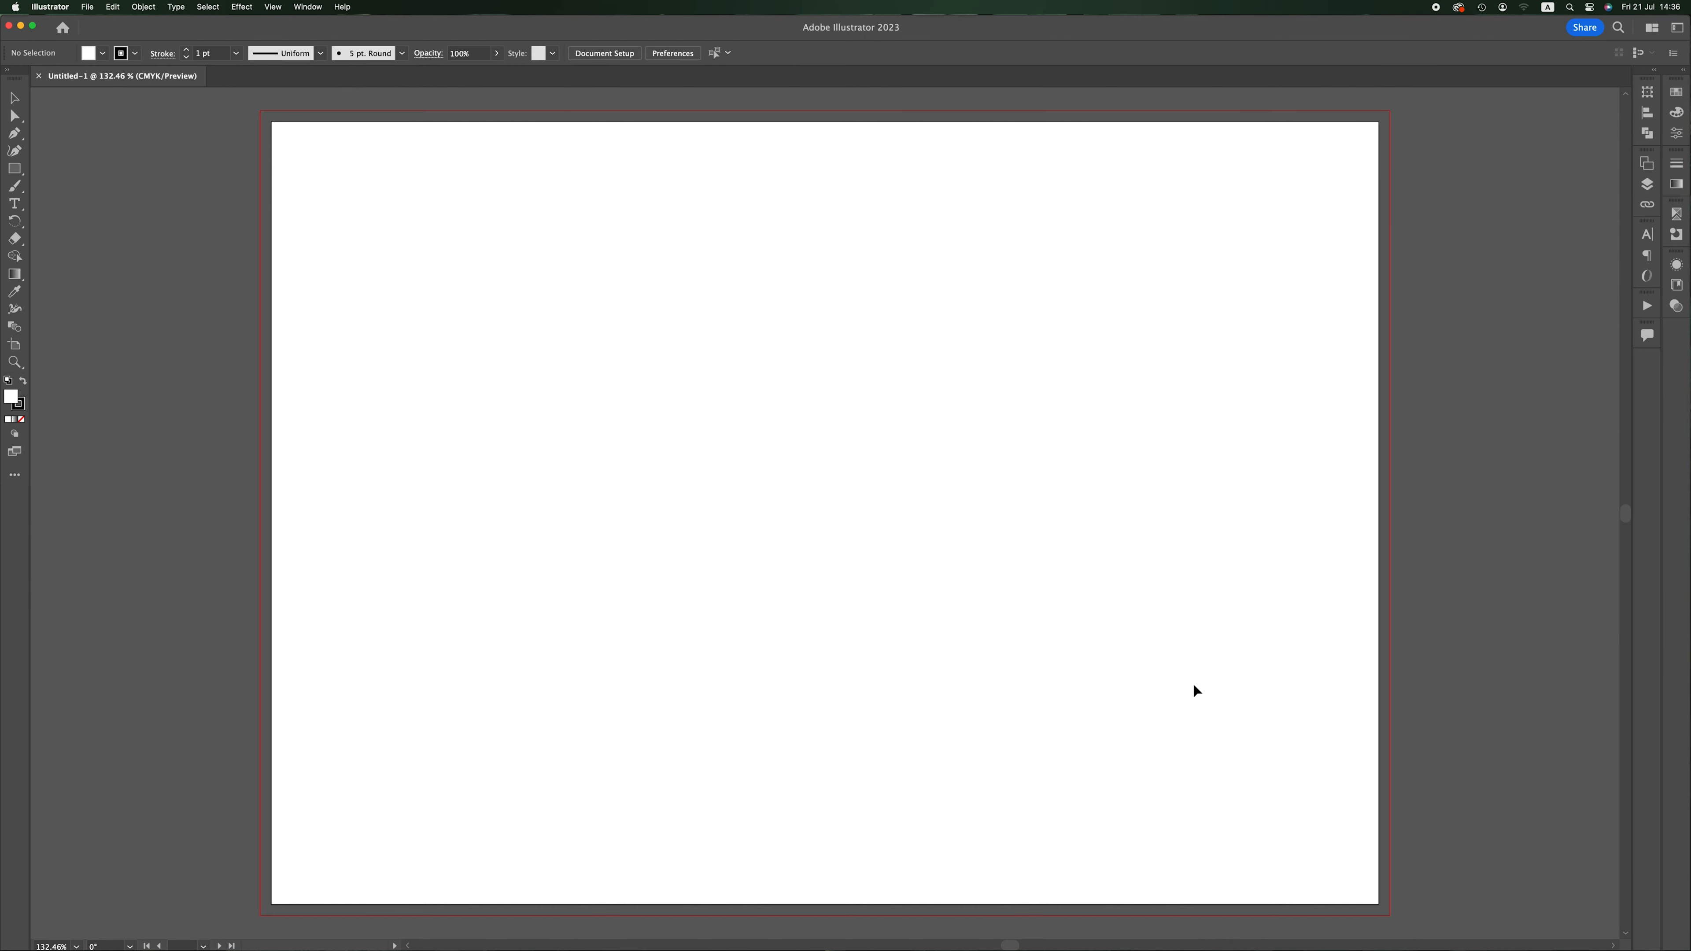
click(14, 169)
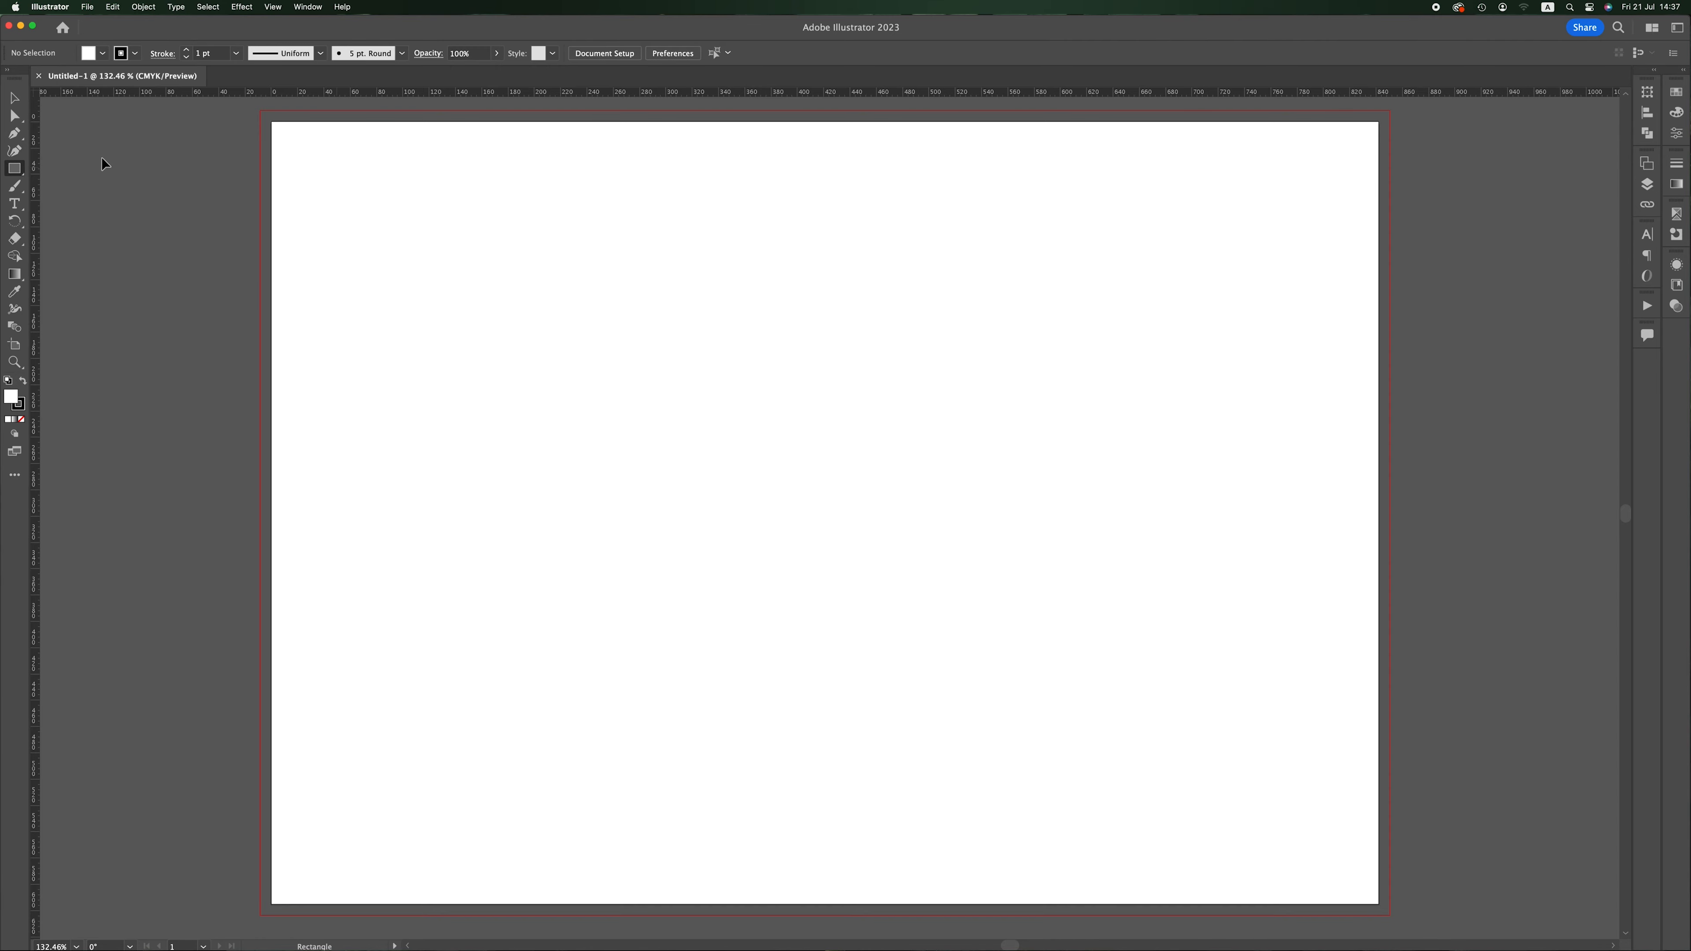
mouse_move(152, 134)
mouse_down()
mouse_move(216, 192)
mouse_move(193, 204)
mouse_move(188, 247)
mouse_up()
key(v)
shift+click(175, 175)
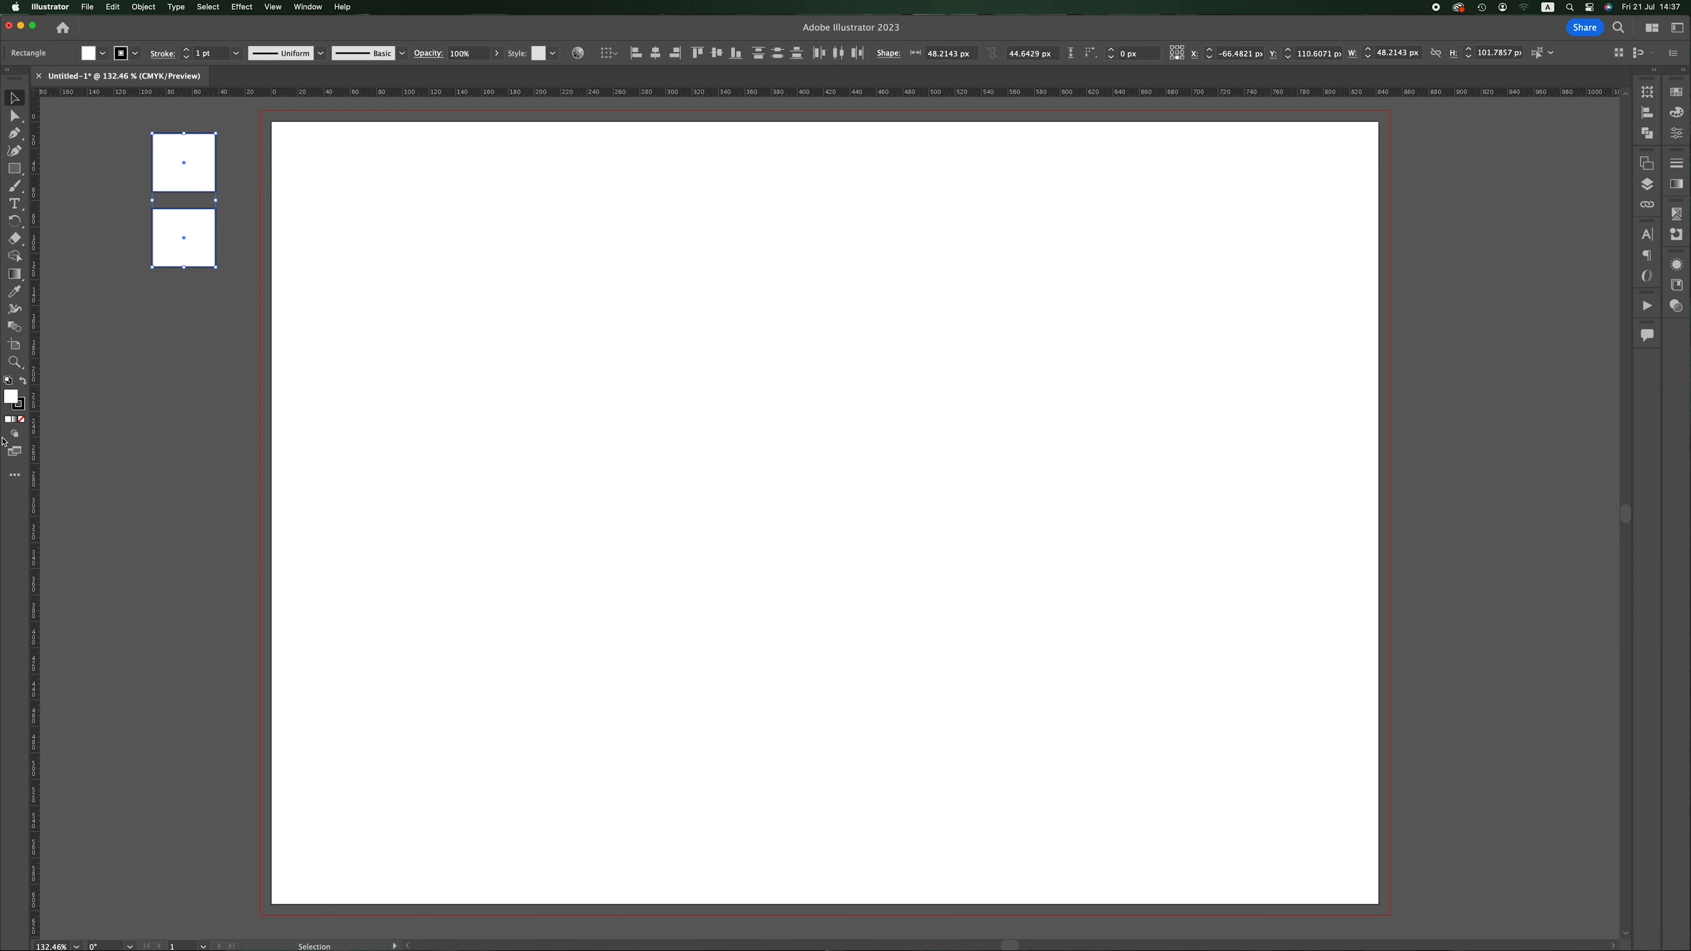
Remove the stroke from both small rectangles beside the artboard and deselect them
click(22, 406)
click(21, 419)
click(136, 417)
Fill the upper small rectangle with a light green of about C 30%, M 0%, Y 43%, K 0%
click(188, 170)
click(11, 400)
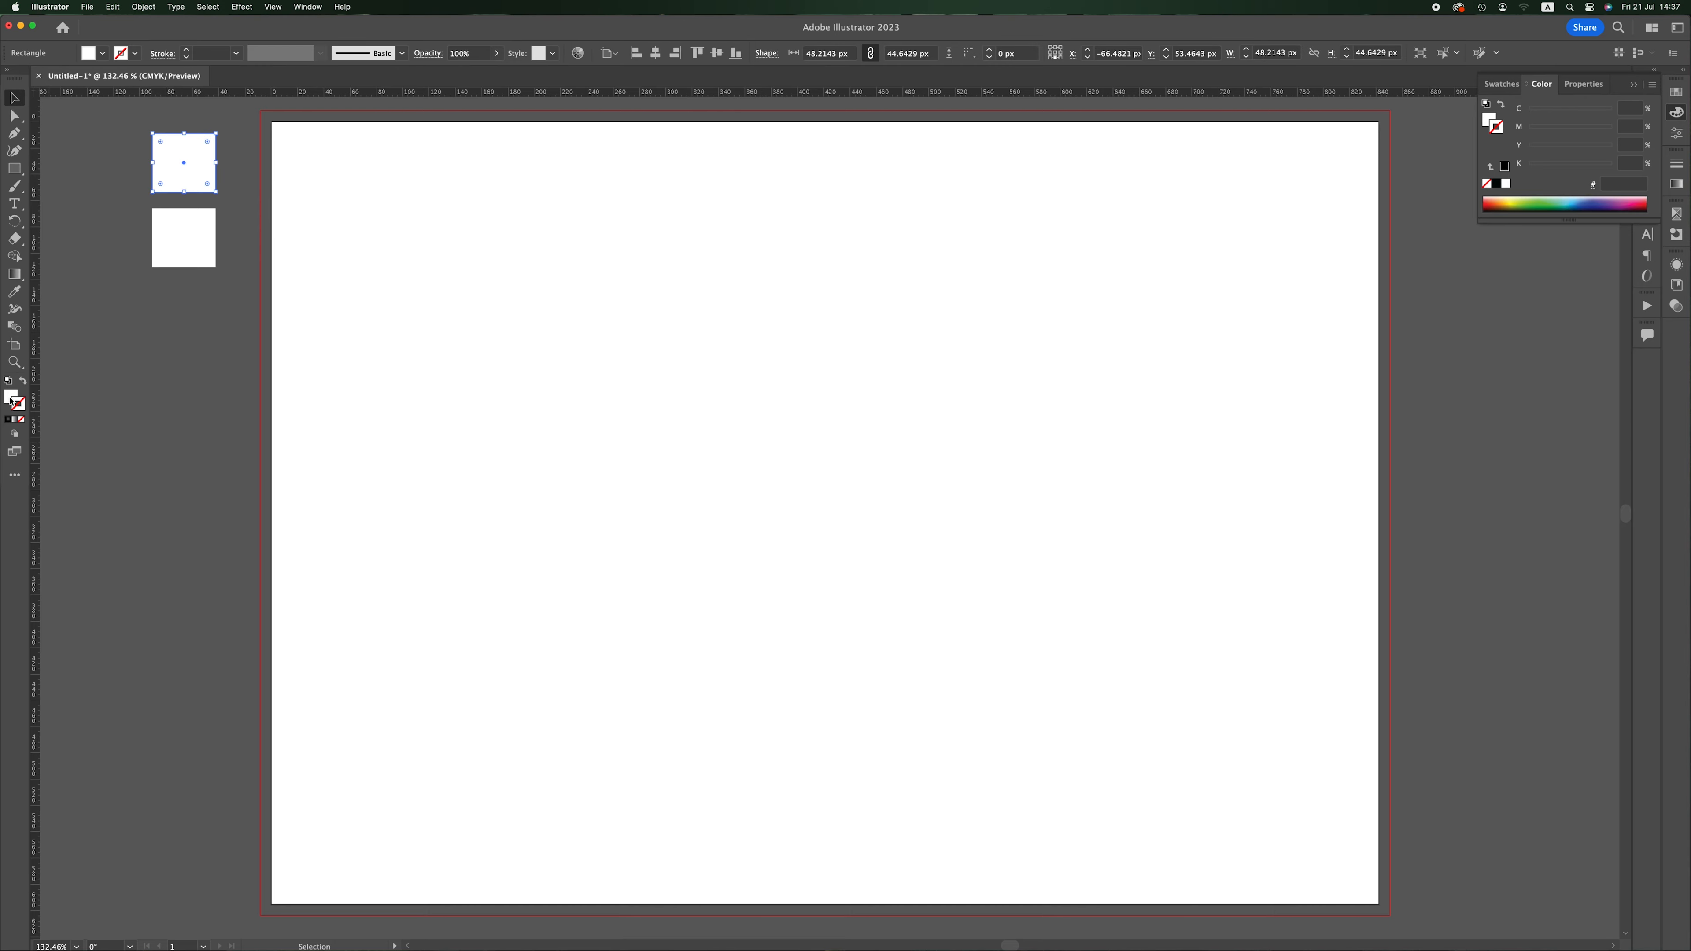
double_click(12, 399)
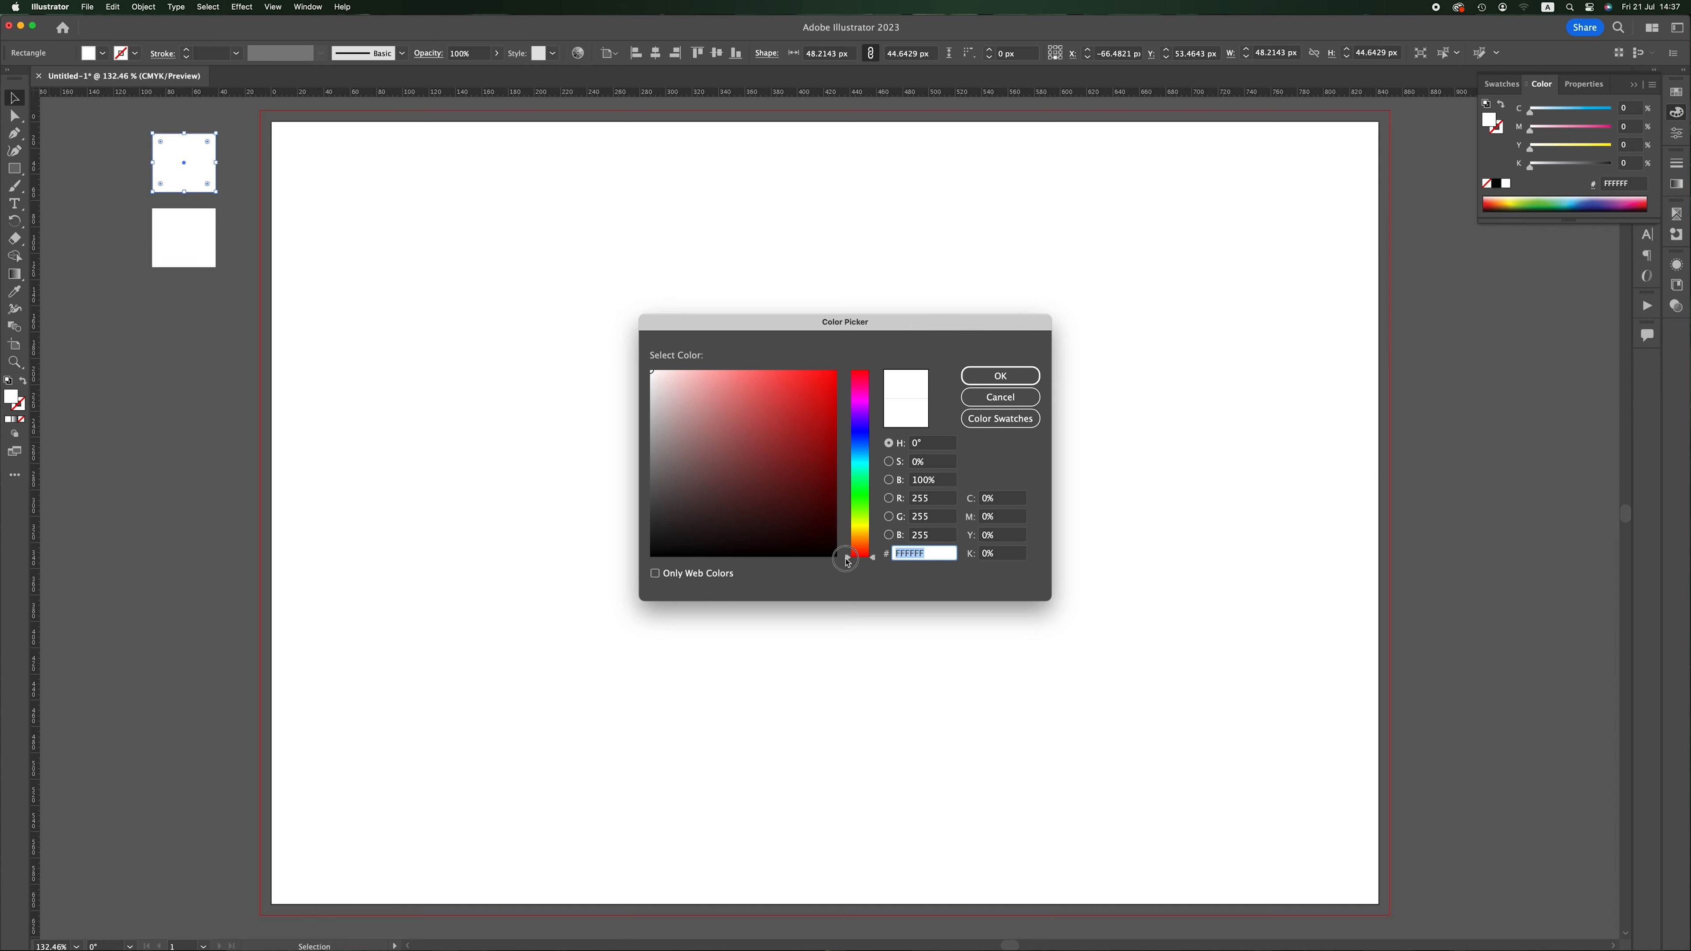
click(848, 528)
click(847, 505)
mouse_move(848, 505)
mouse_down()
mouse_move(848, 475)
mouse_move(847, 491)
mouse_up()
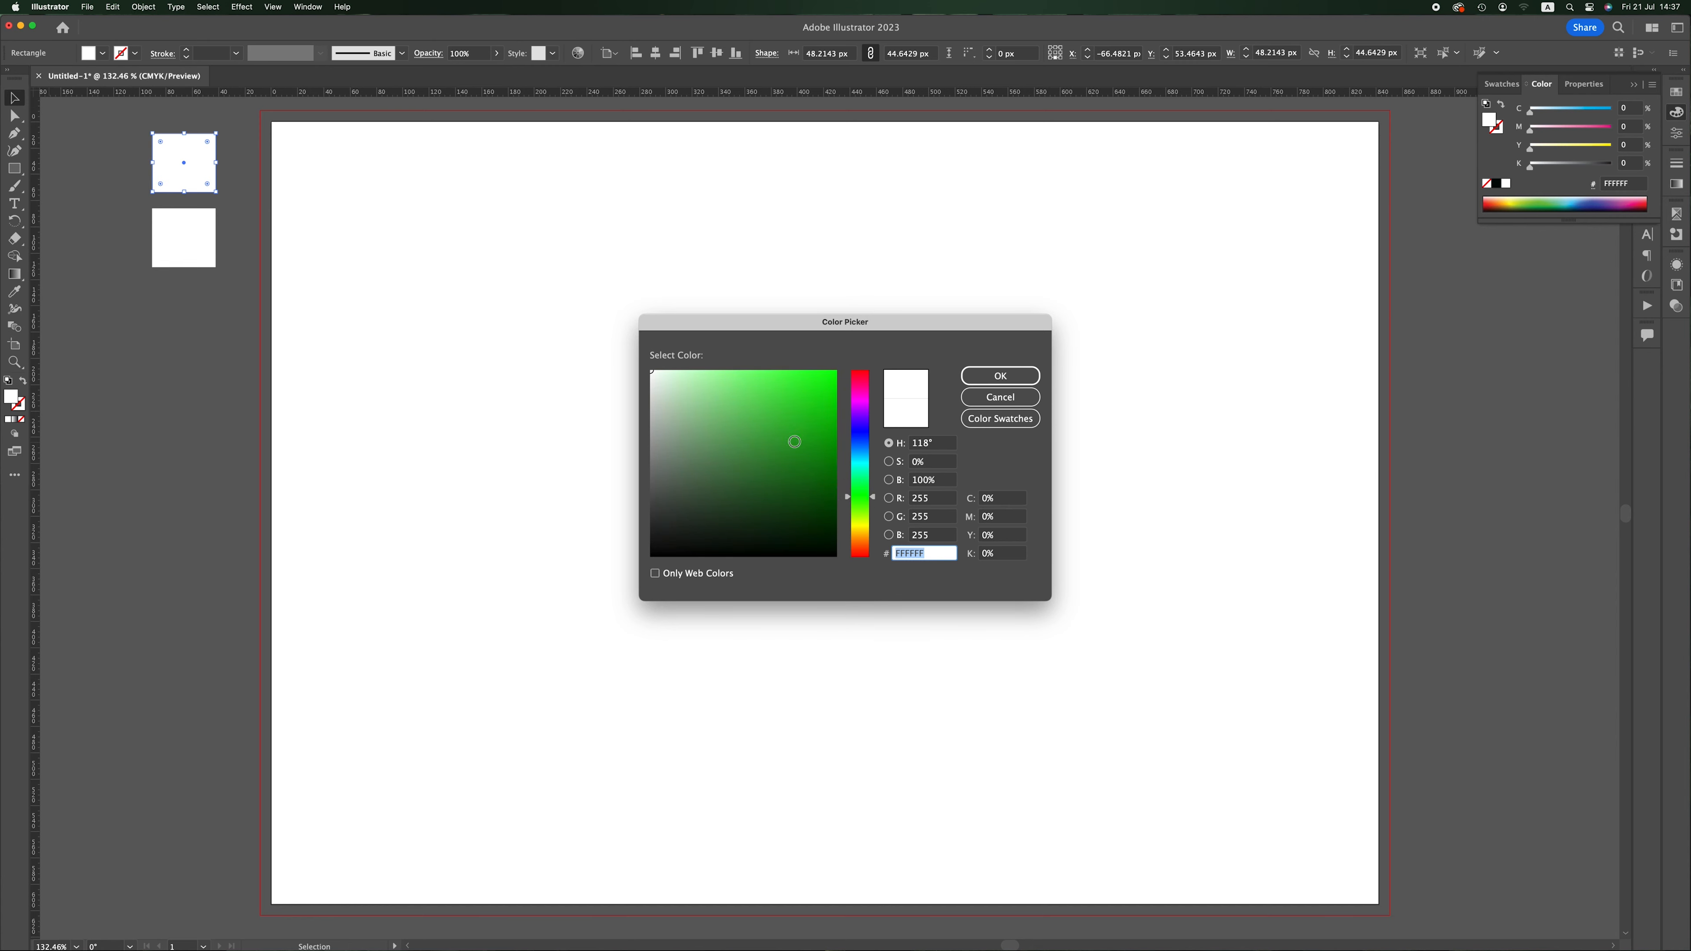
click(717, 377)
click(713, 379)
click(737, 380)
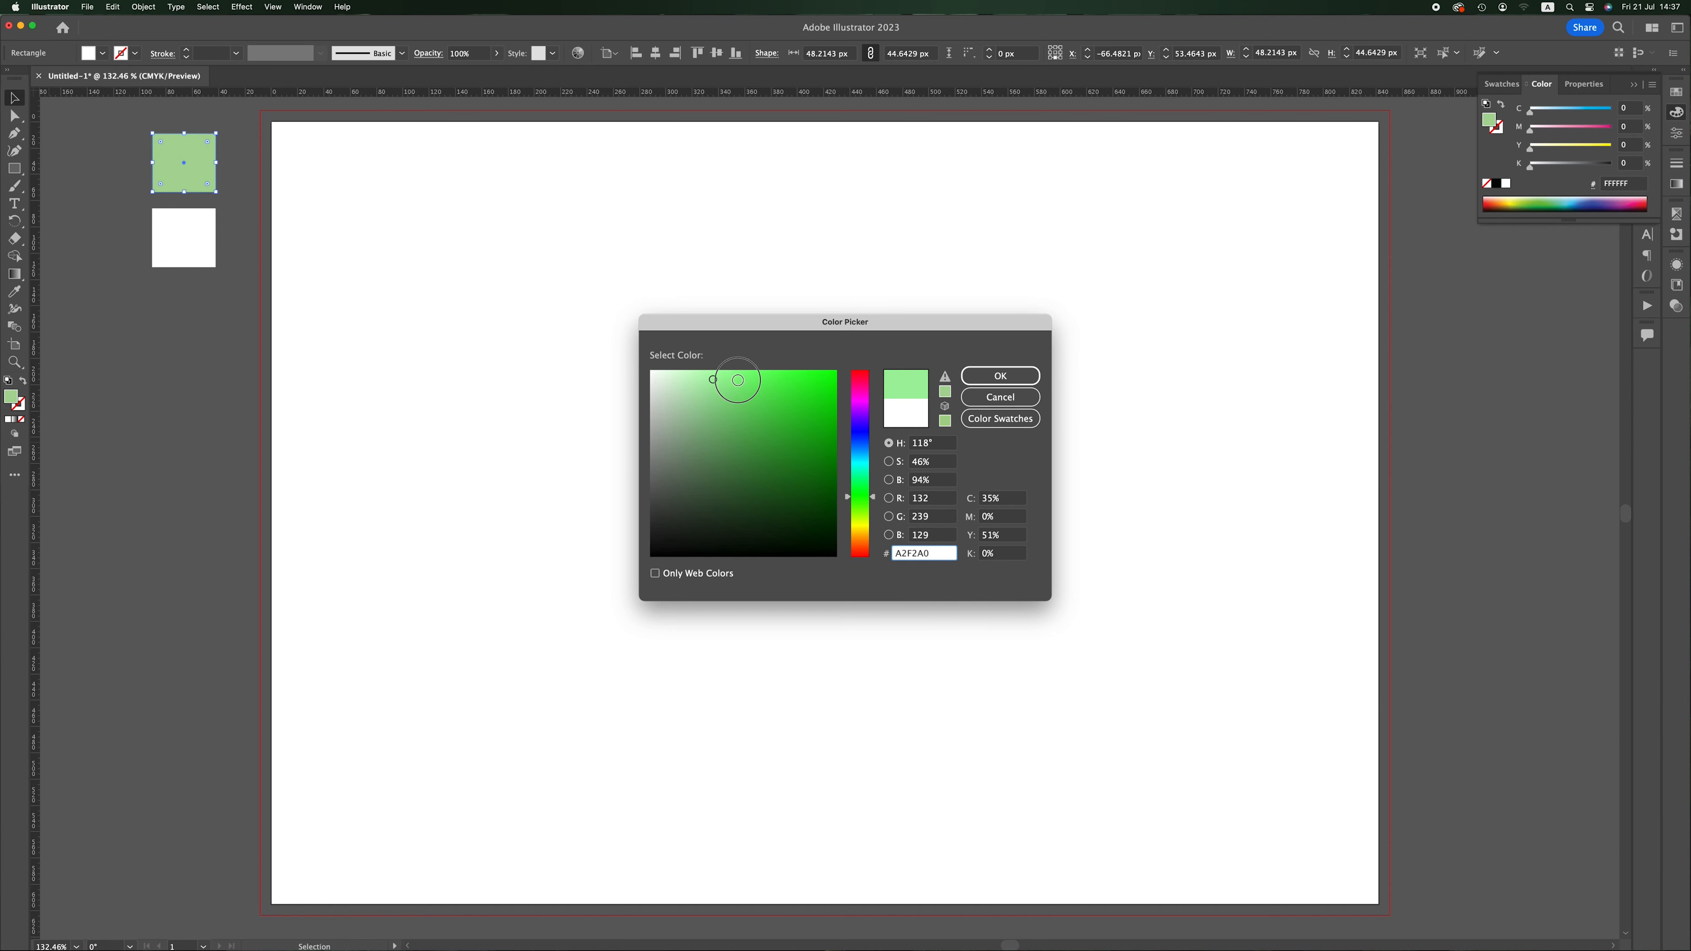
key(Return)
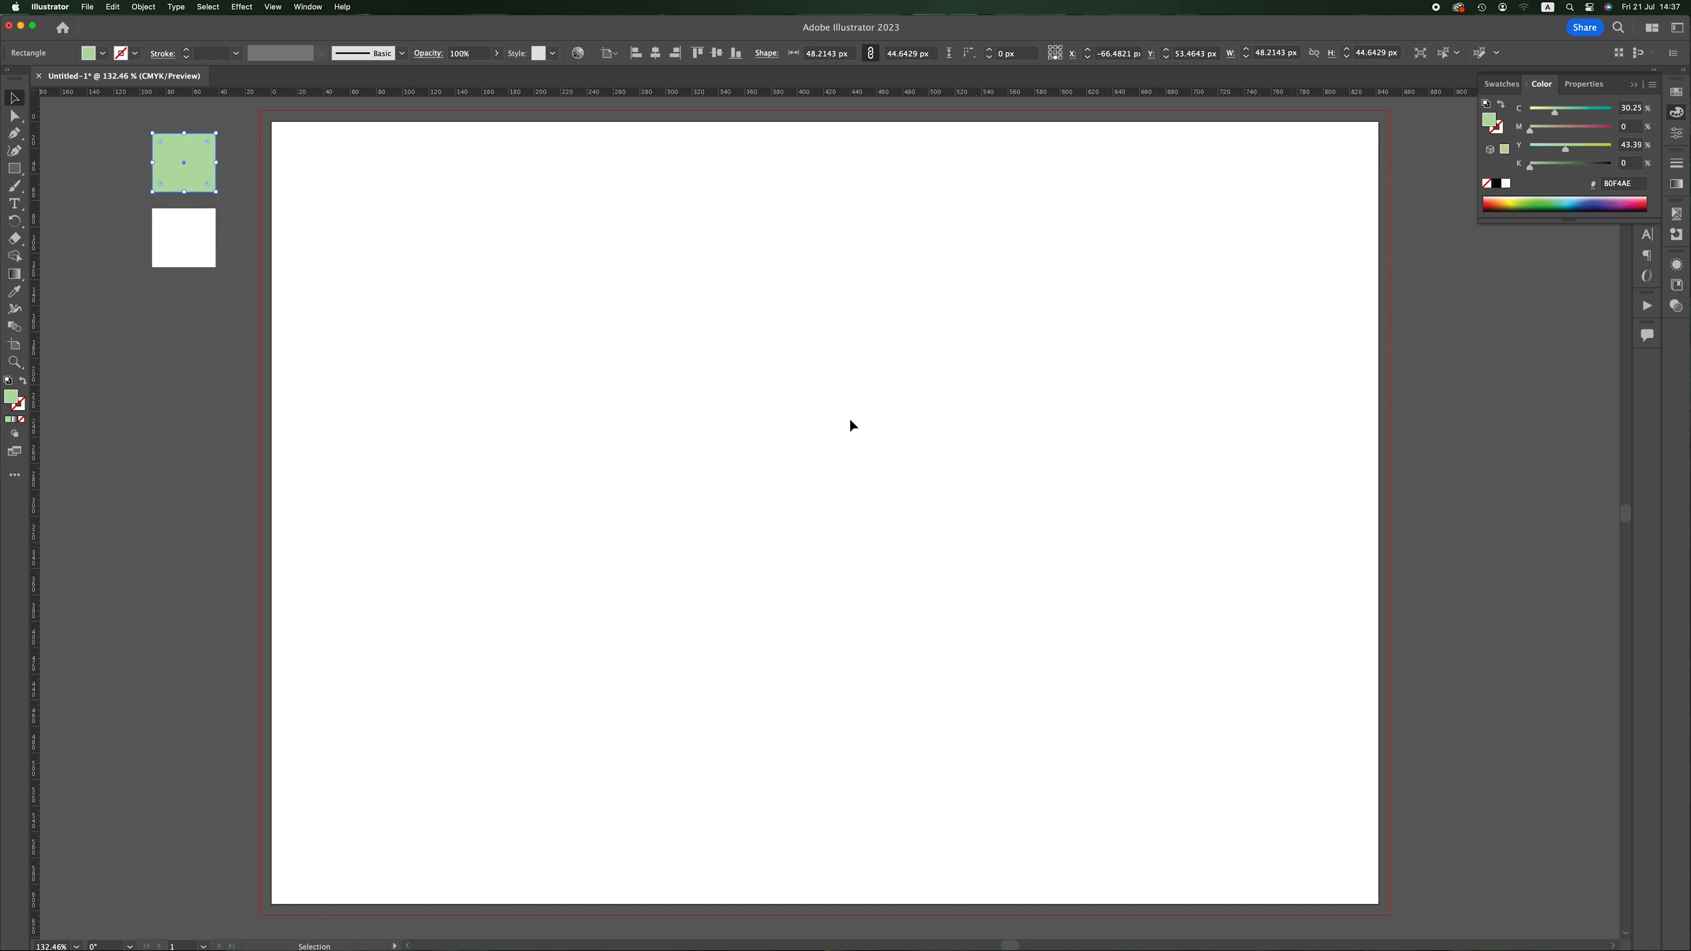
Fill the lower small rectangle with the soft pink EAA7A7
click(181, 248)
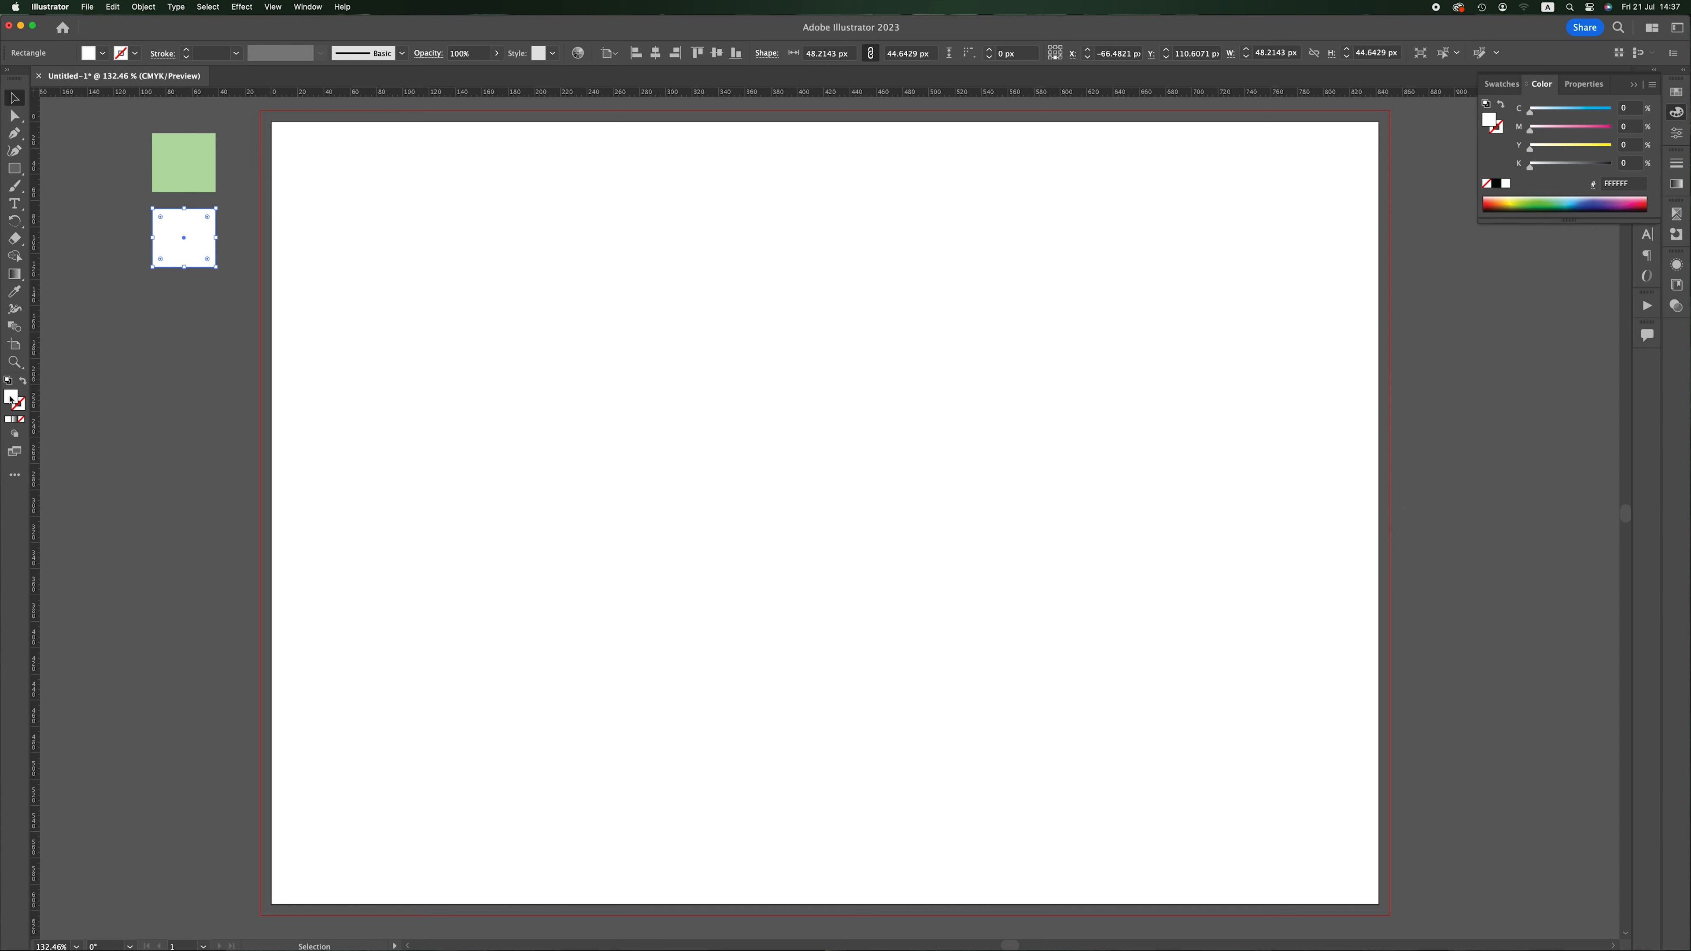
double_click(11, 398)
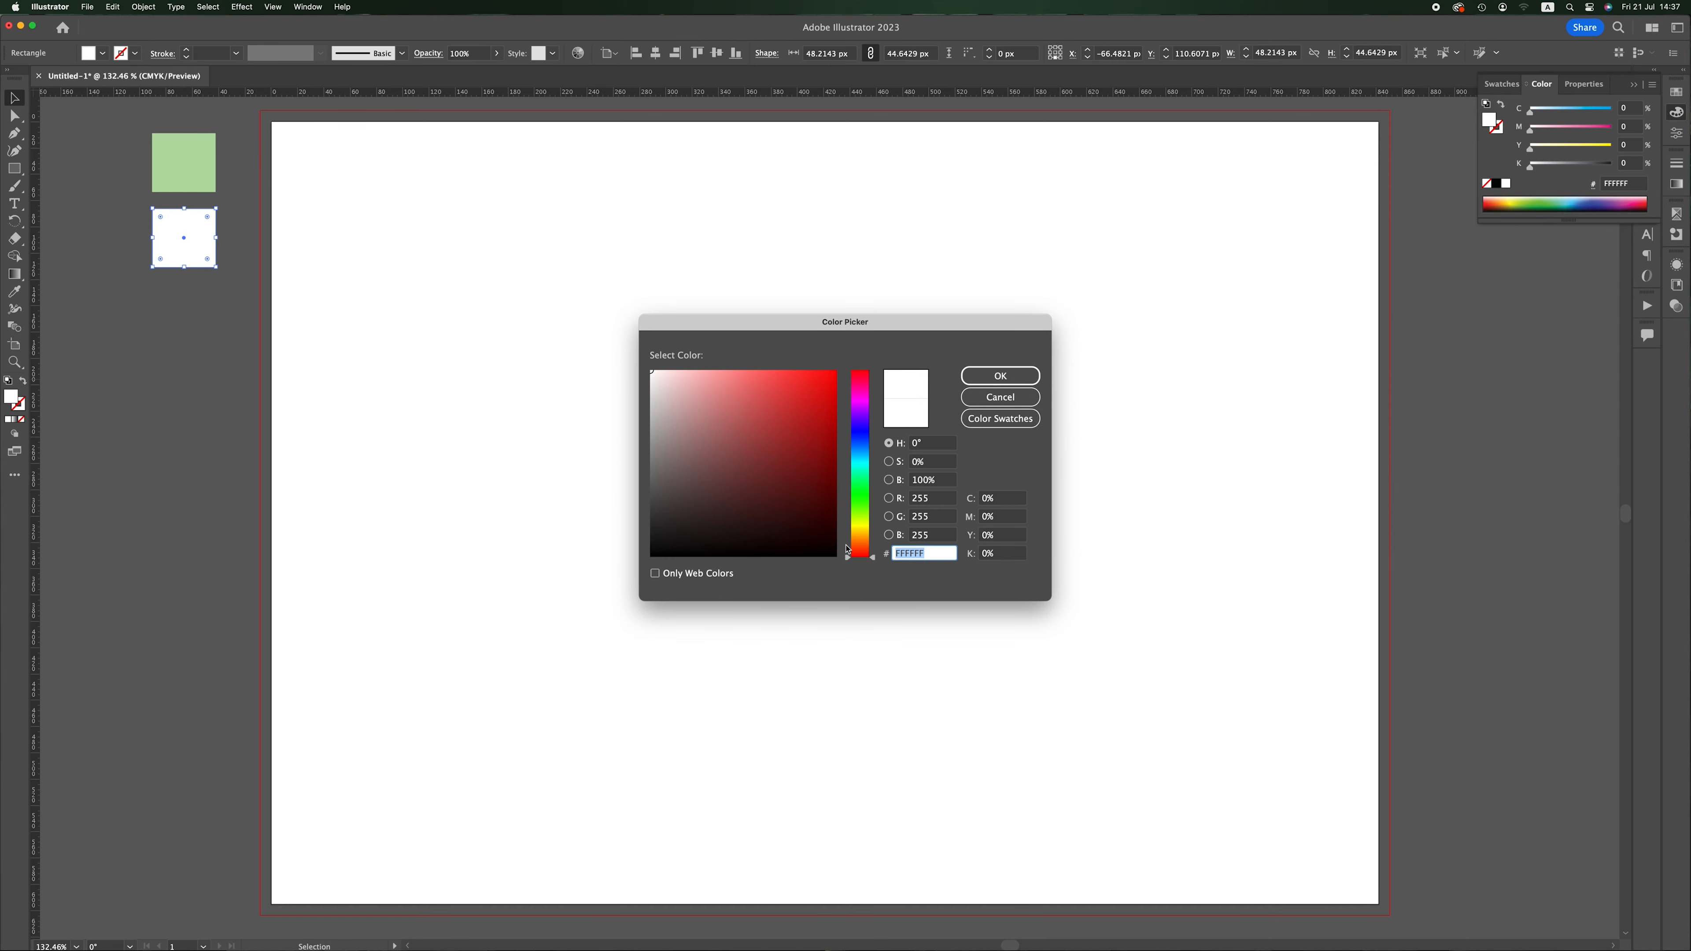
click(697, 379)
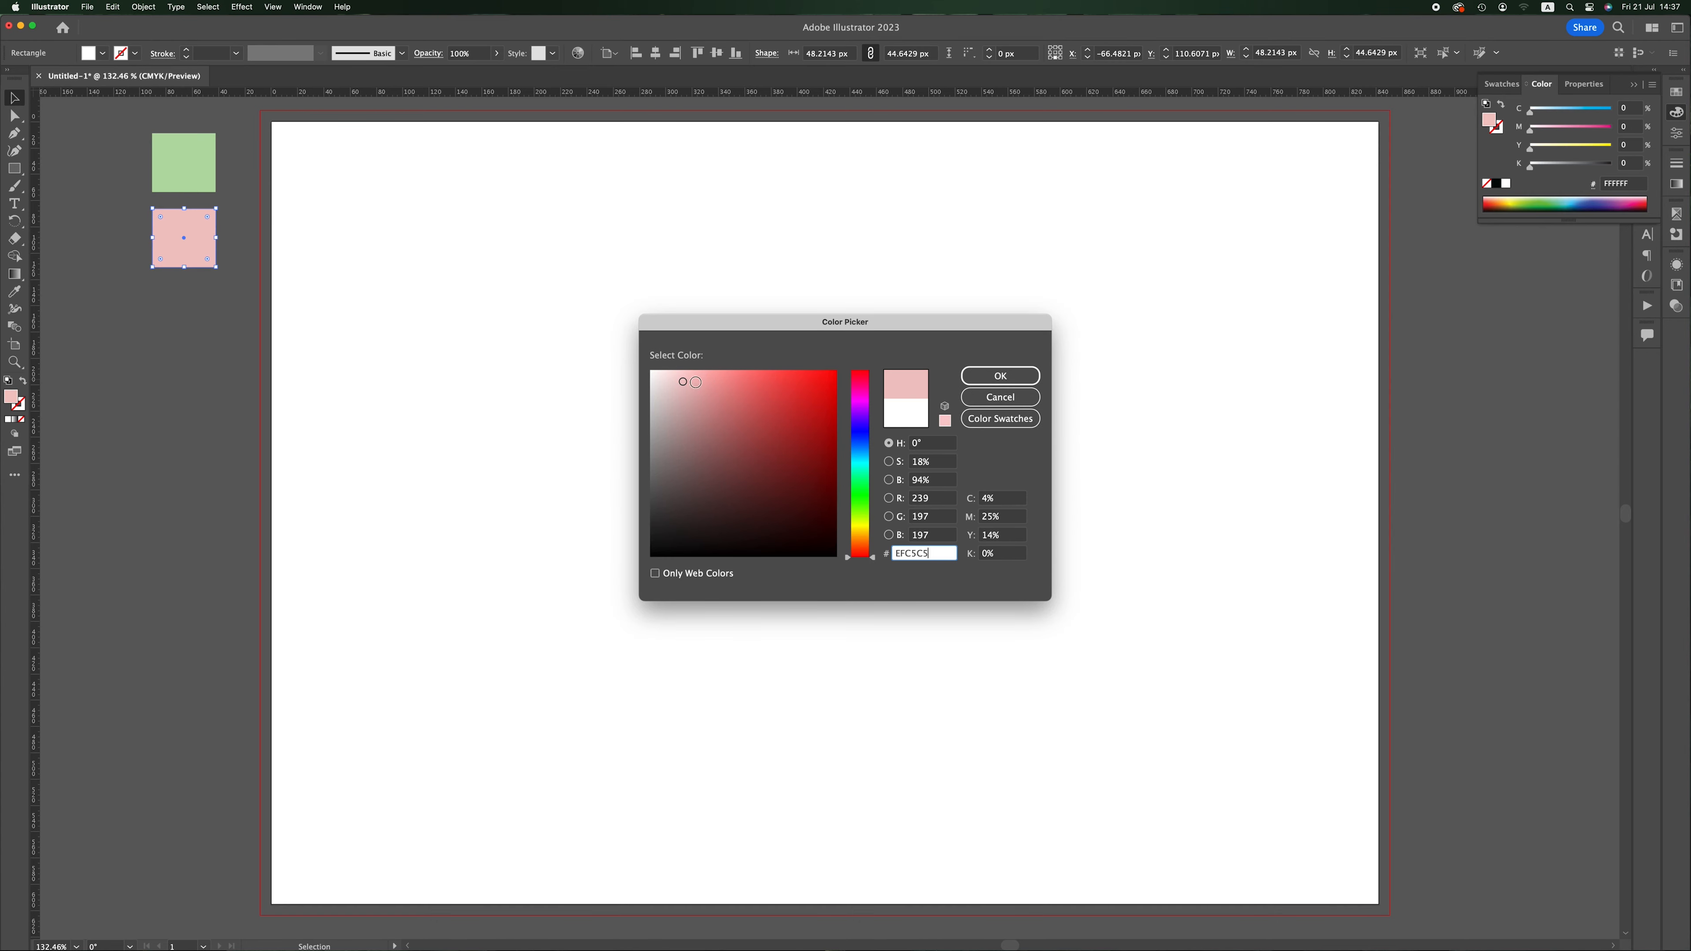
click(706, 384)
click(1000, 376)
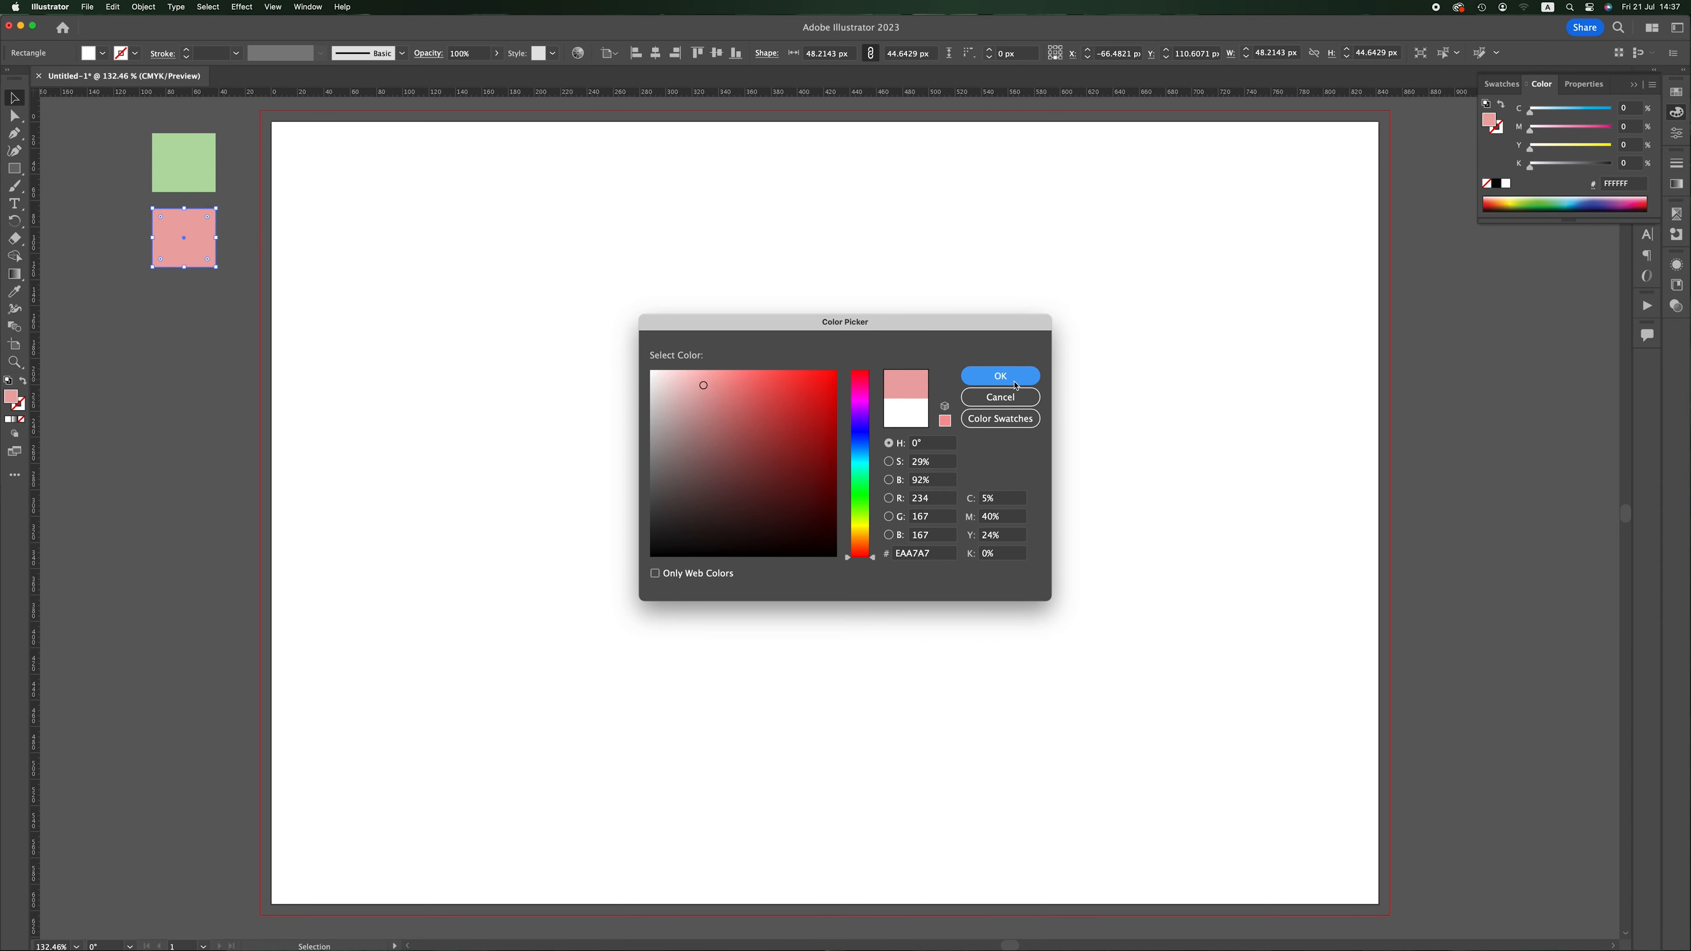
click(956, 416)
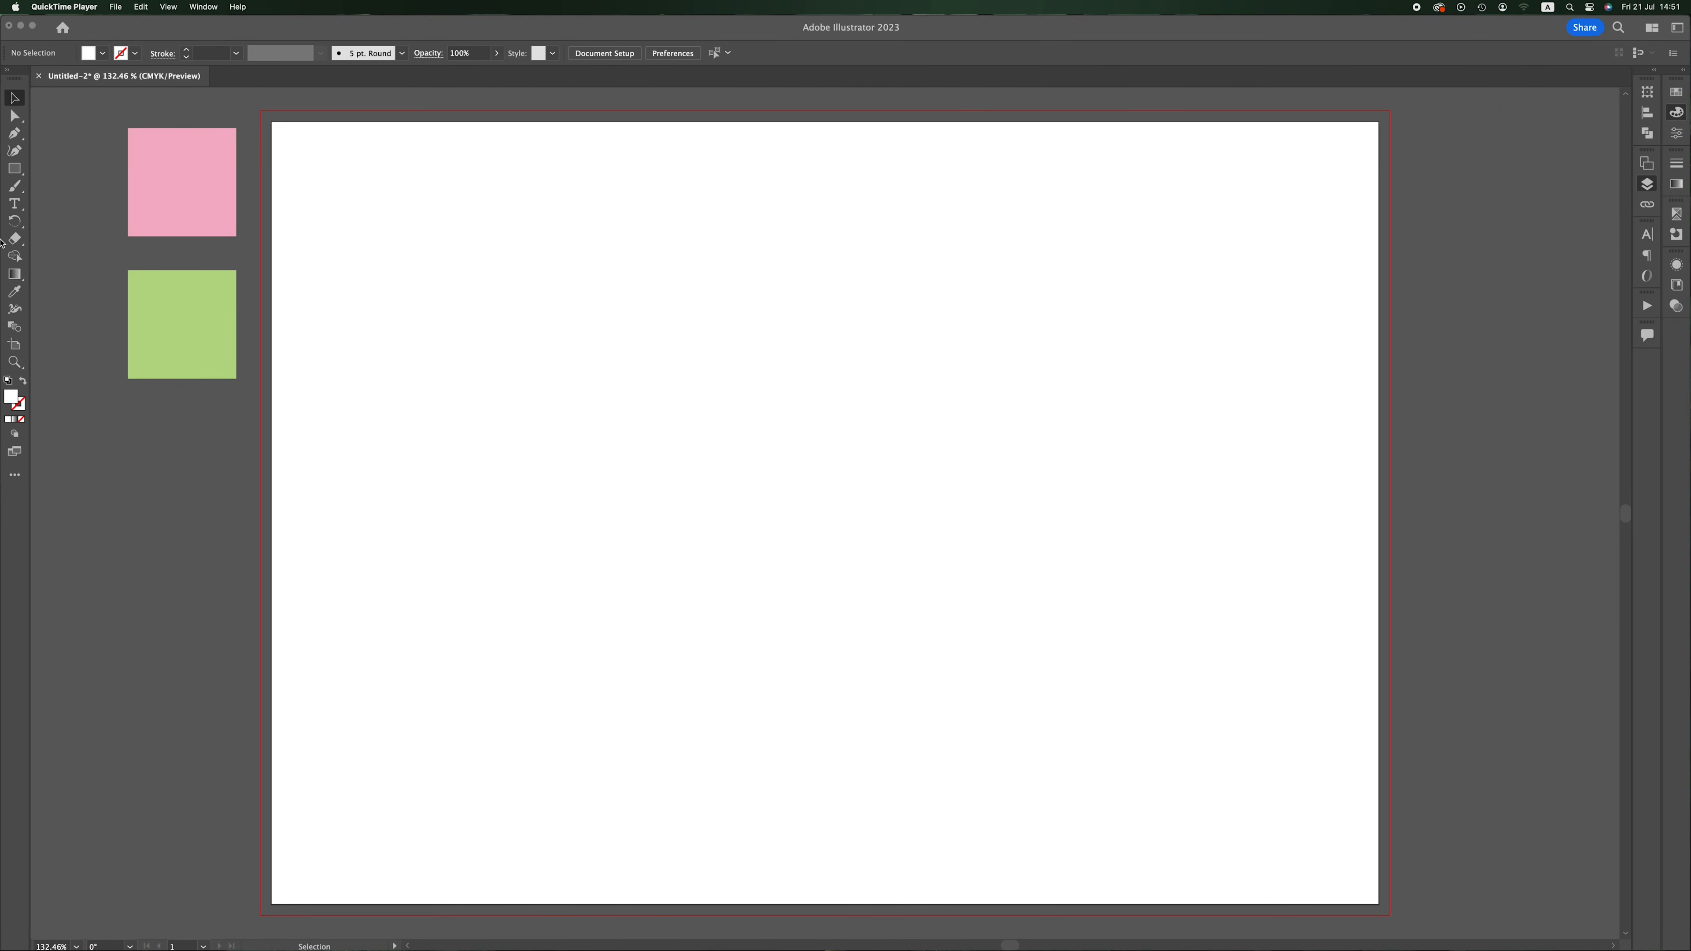
Draw a 303 x 216 mm background rectangle covering the artboard out to the bleed edges
click(305, 136)
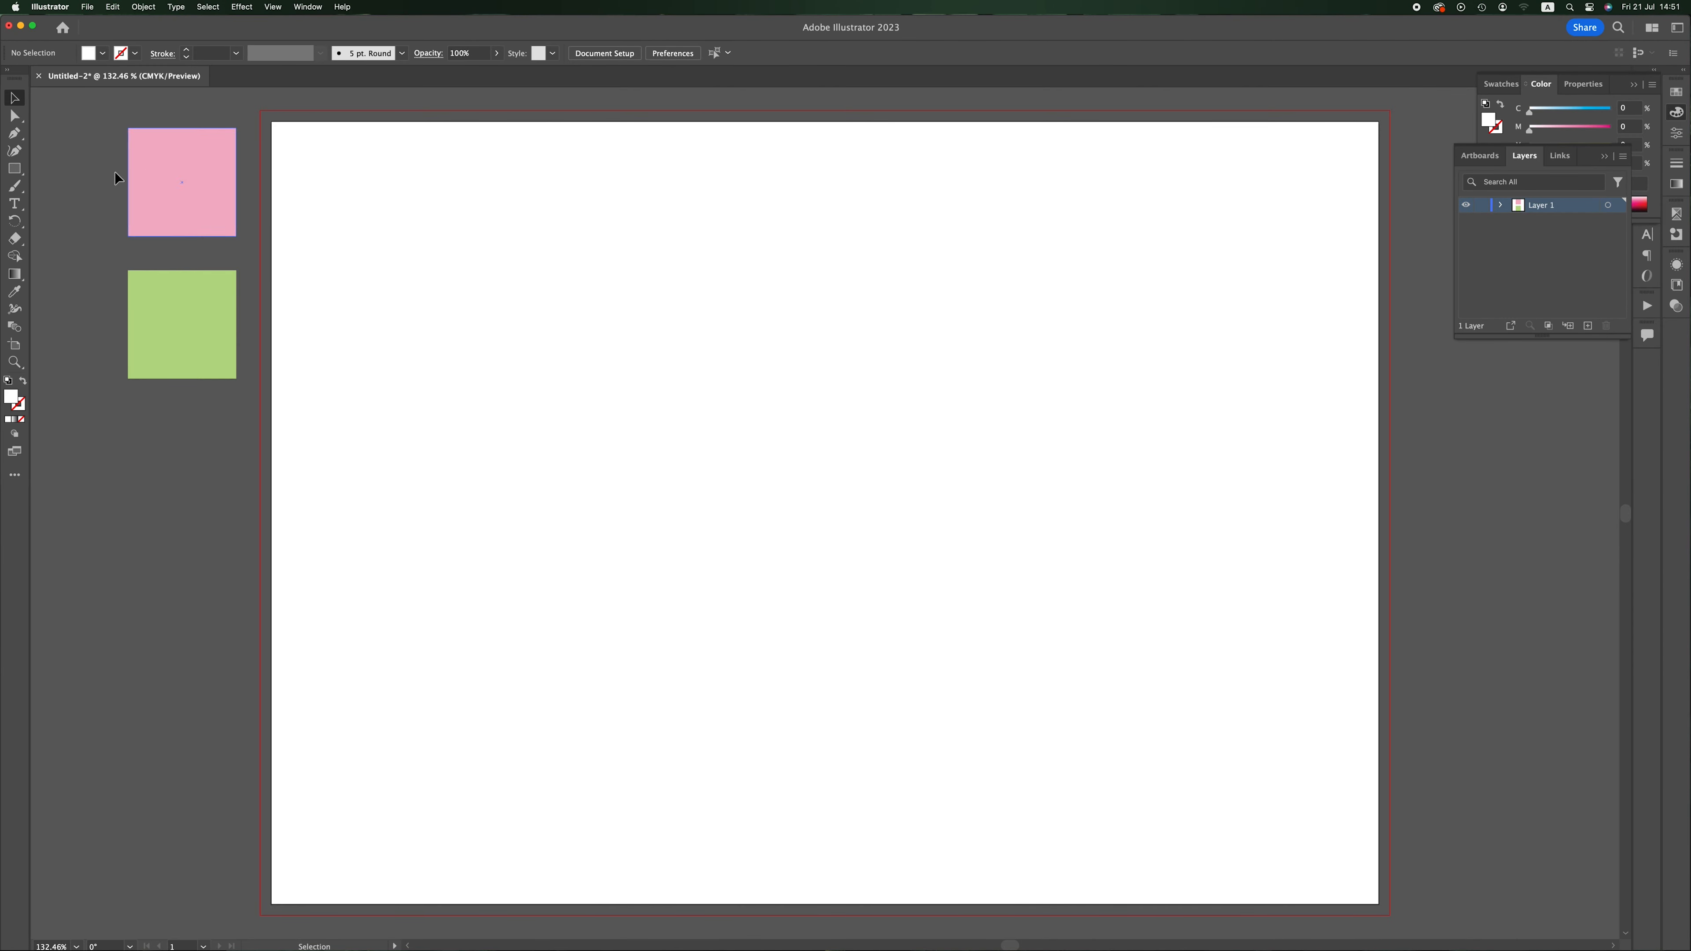
click(15, 169)
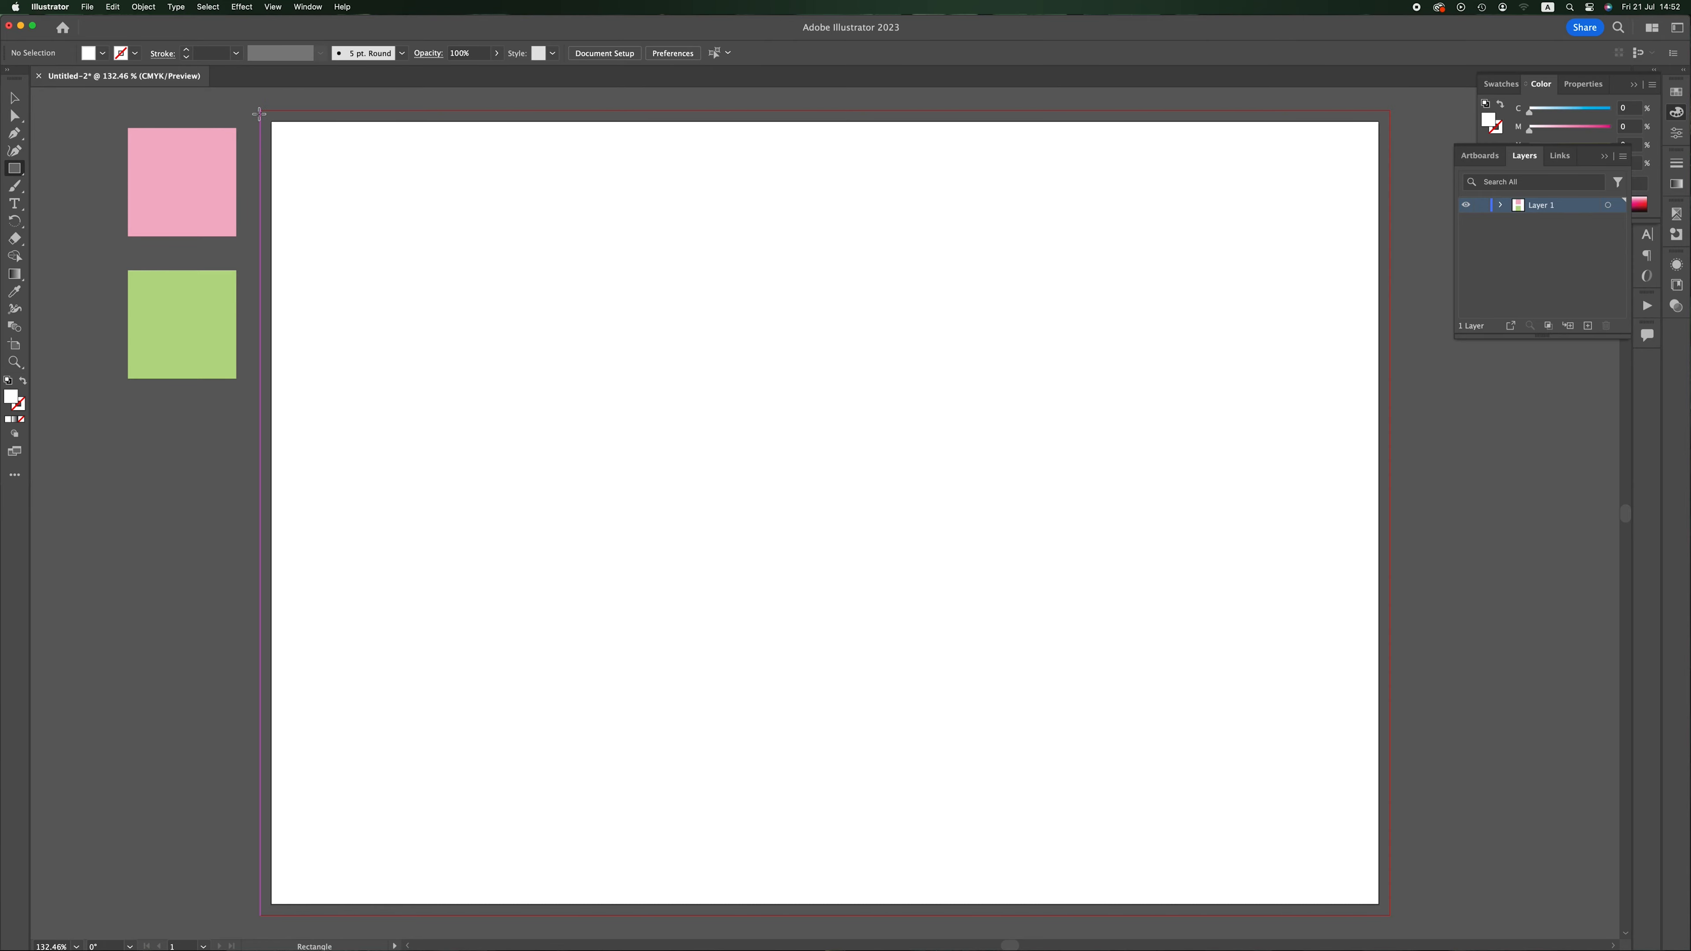
drag(260, 110, 1391, 915)
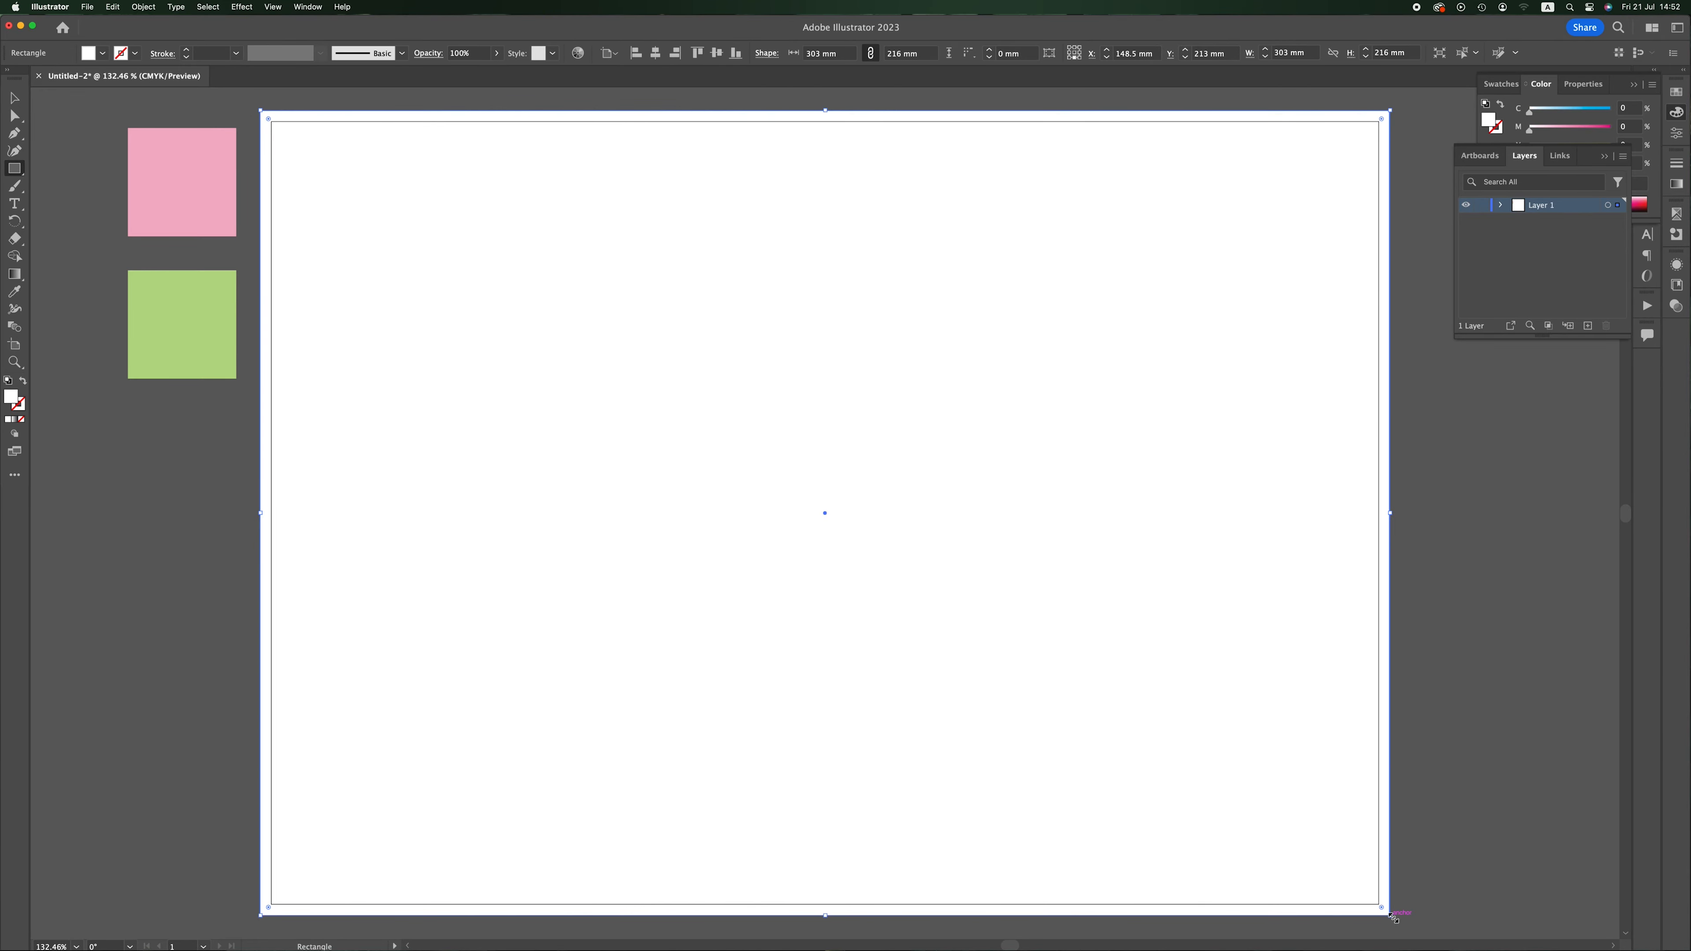
key(v)
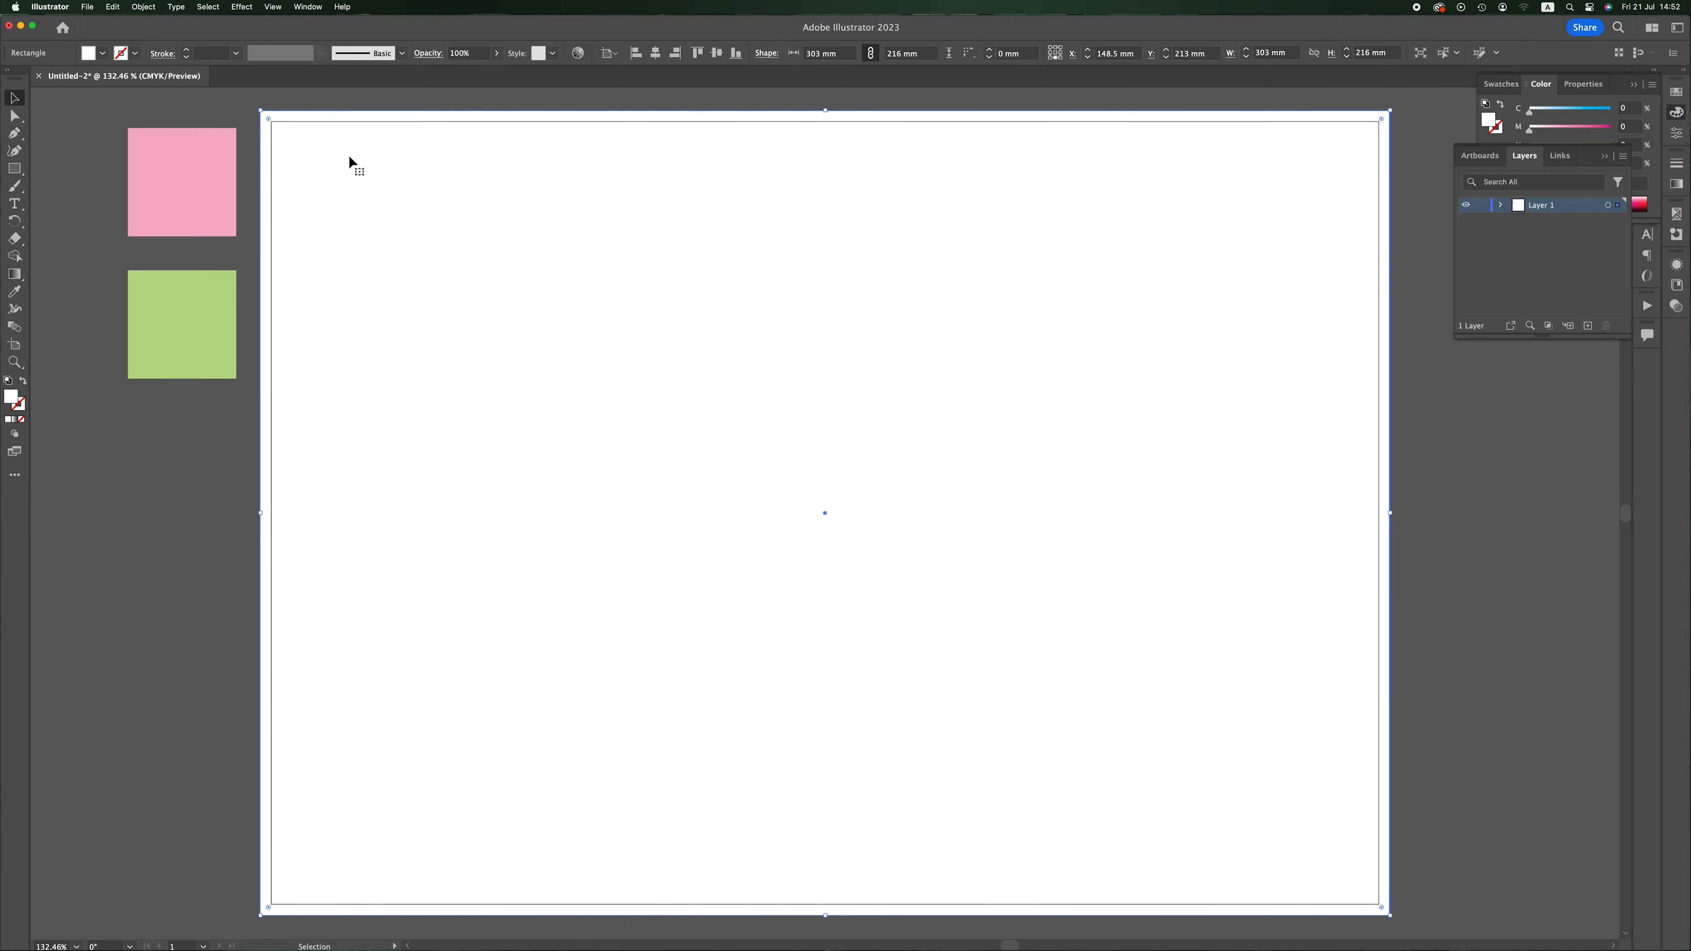
Apply the default white-to-black linear gradient to the background rectangle's fill
click(308, 6)
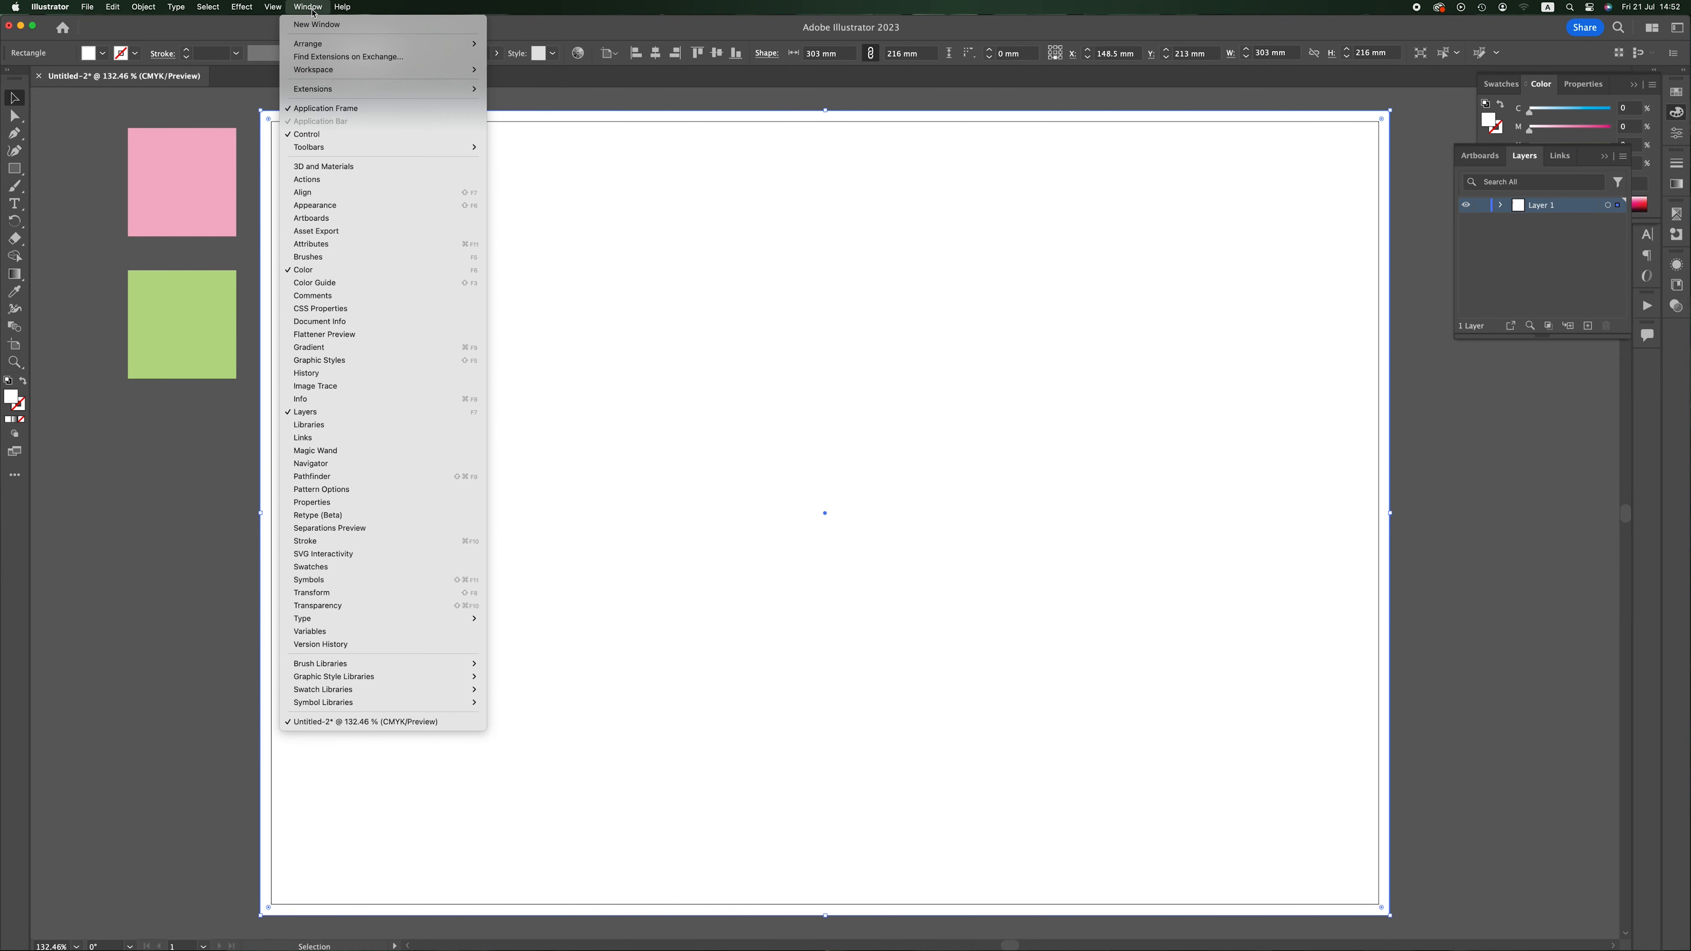
click(309, 348)
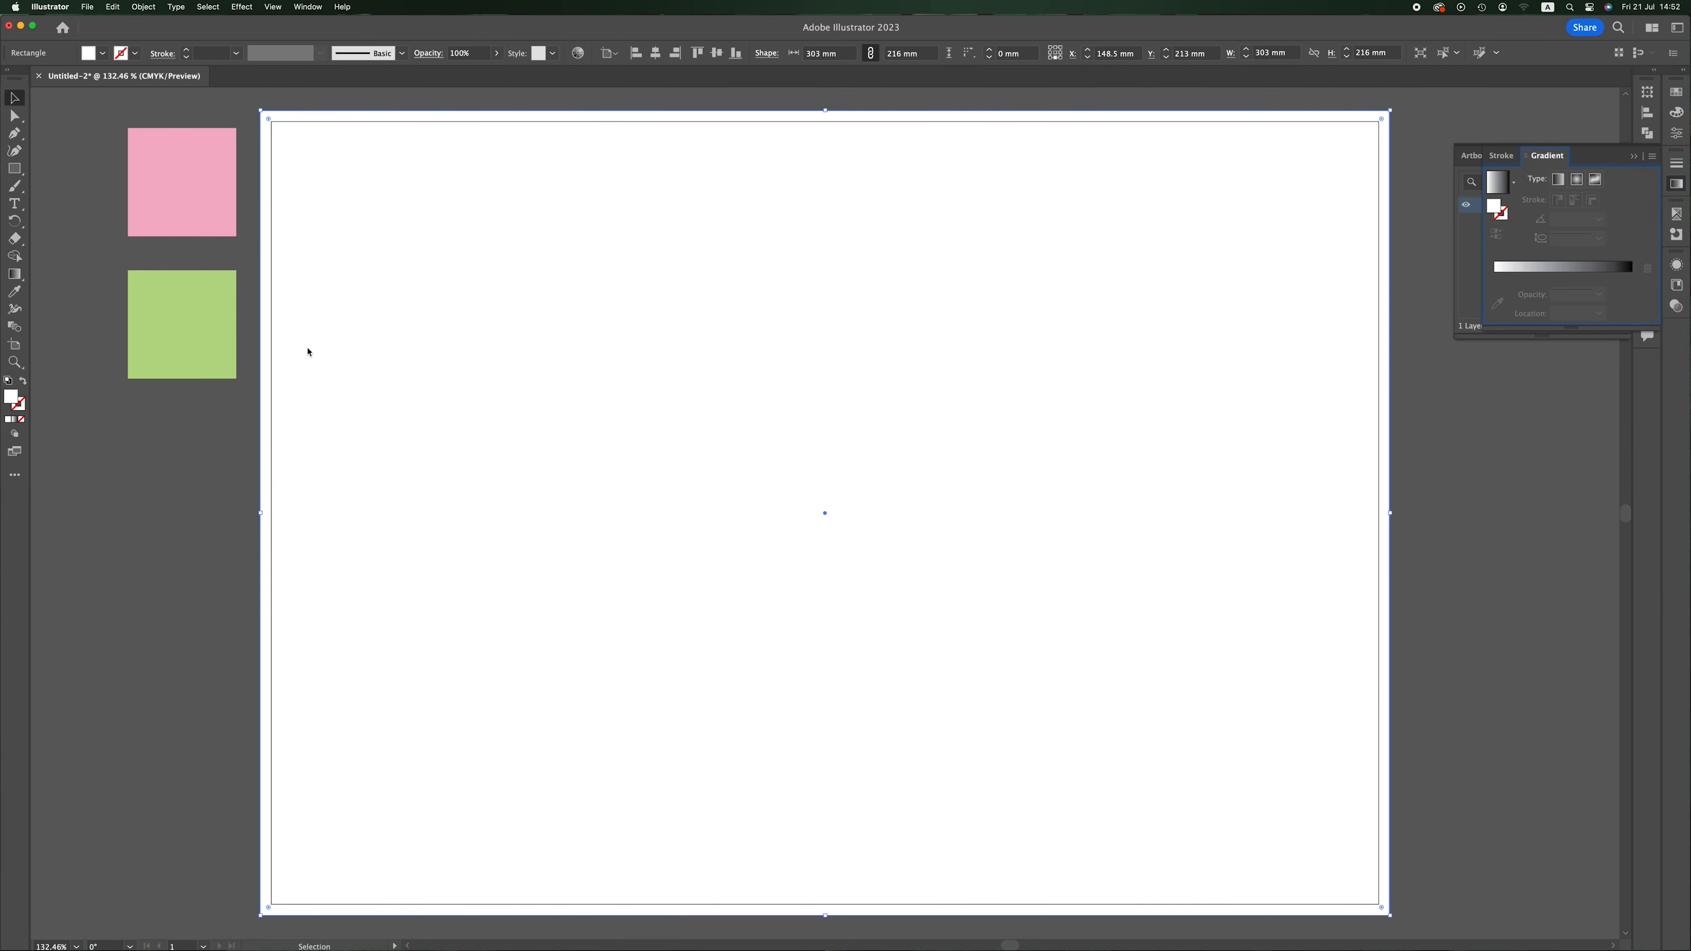
click(1505, 191)
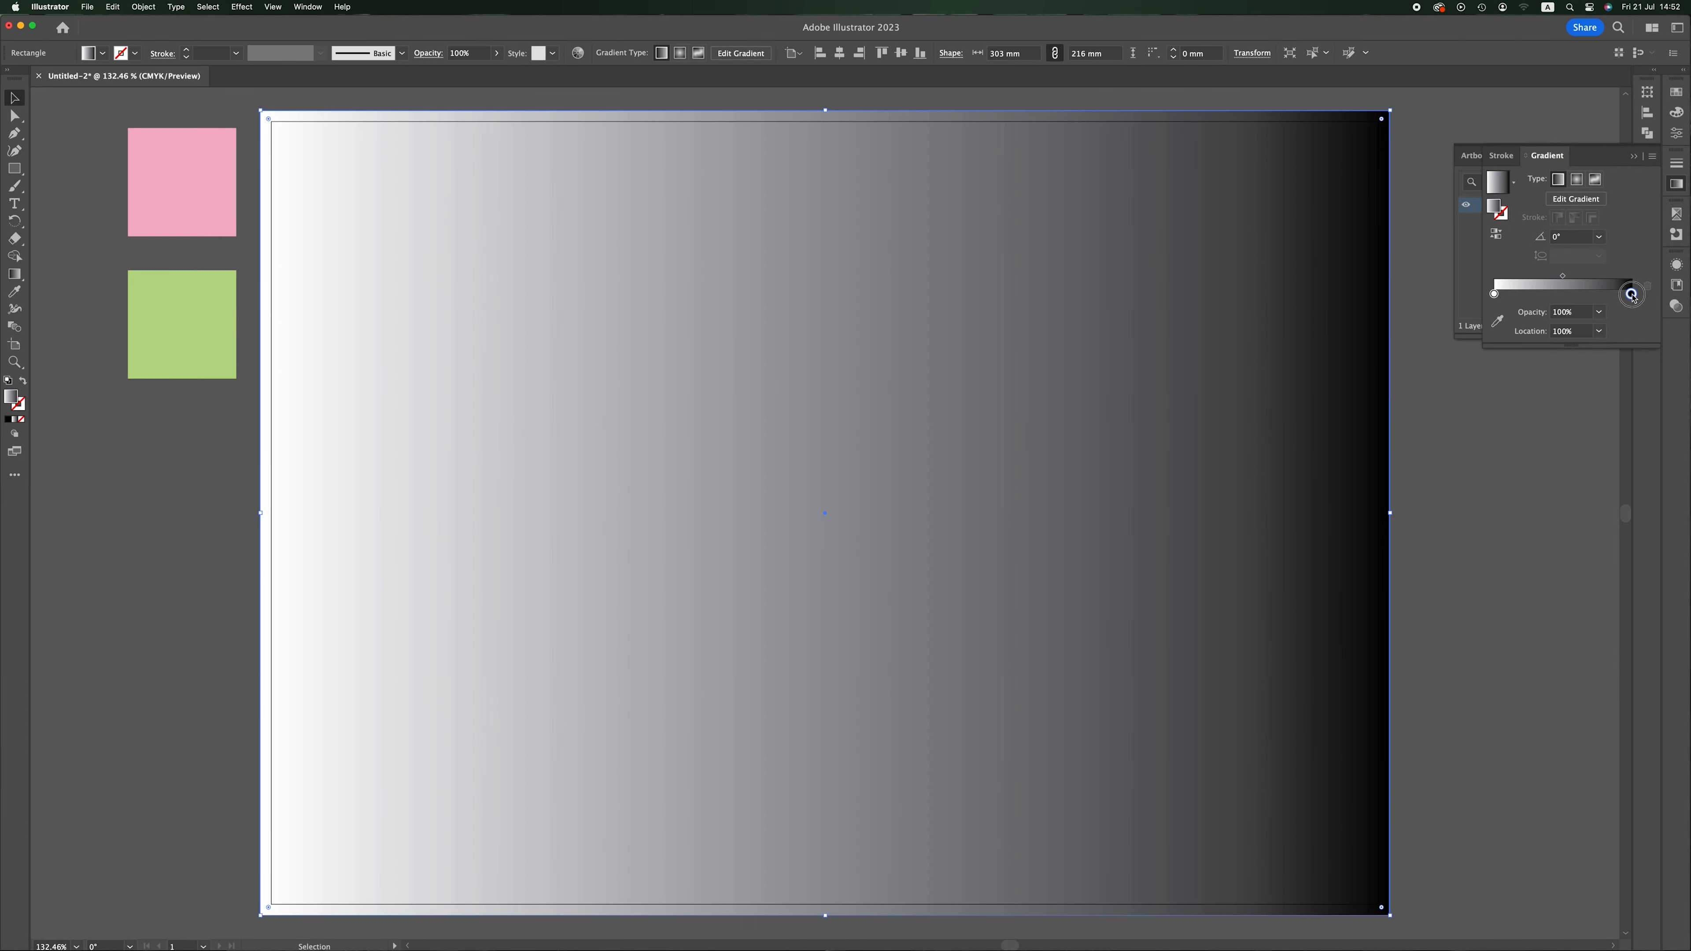
Recolour the gradient's black end stop with the pink sampled from the pink swatch square
click(1498, 320)
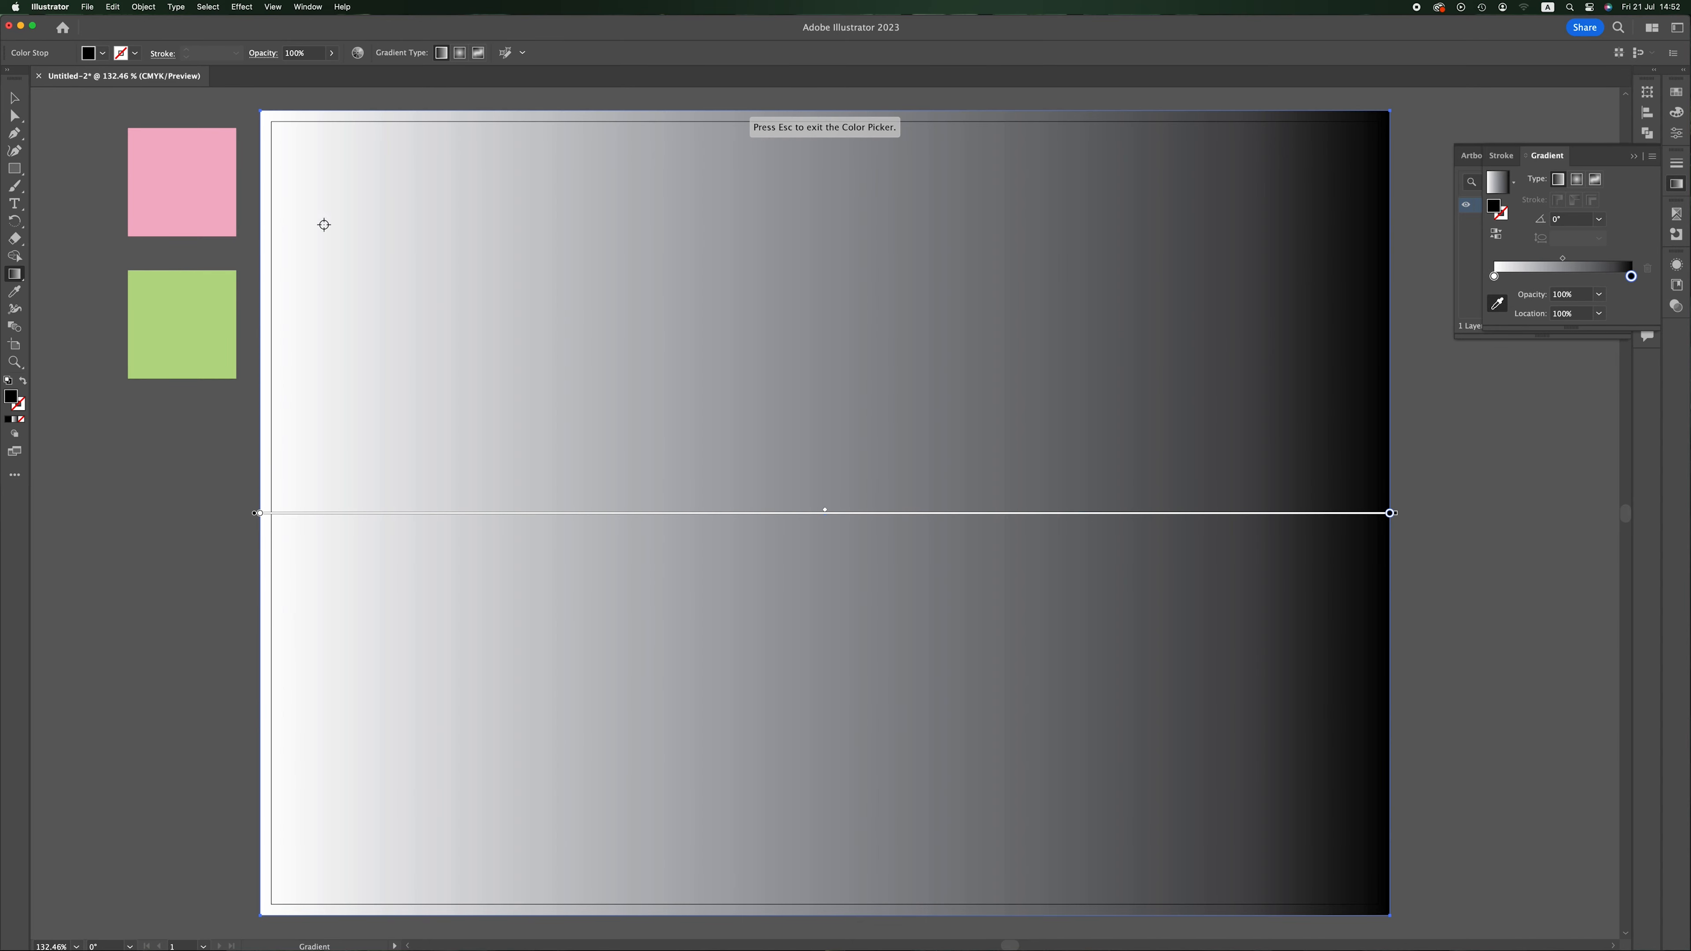
click(199, 194)
key(Escape)
key(v)
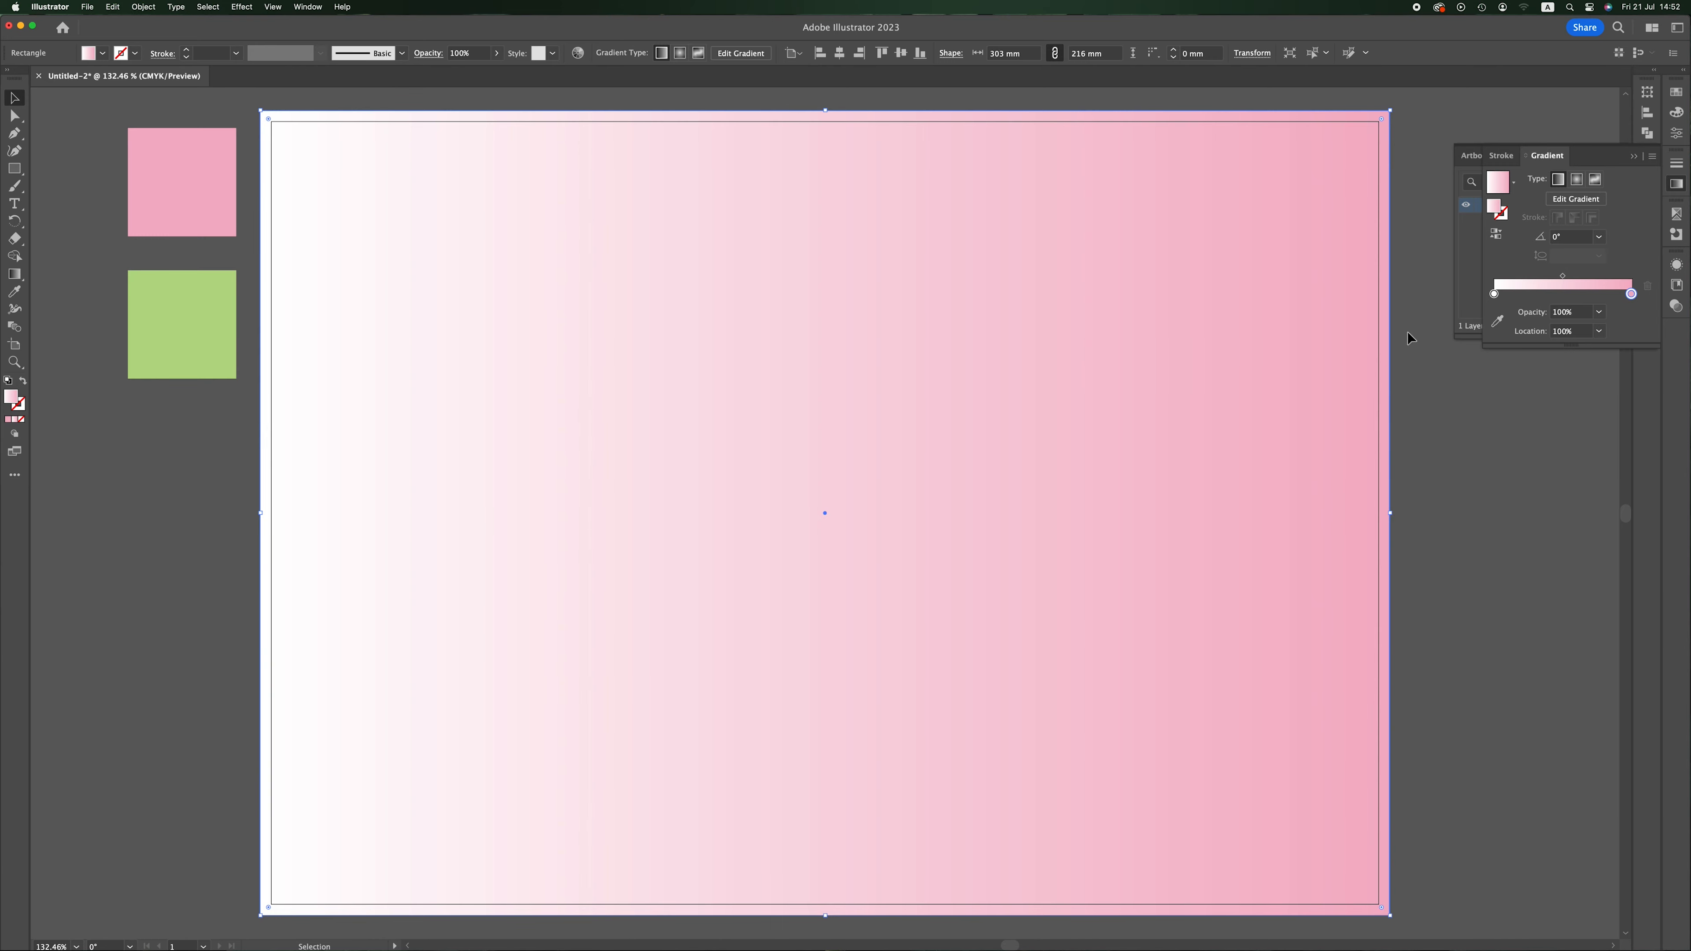
Recolour the gradient's white start stop with the green sampled from the green swatch square
click(1494, 294)
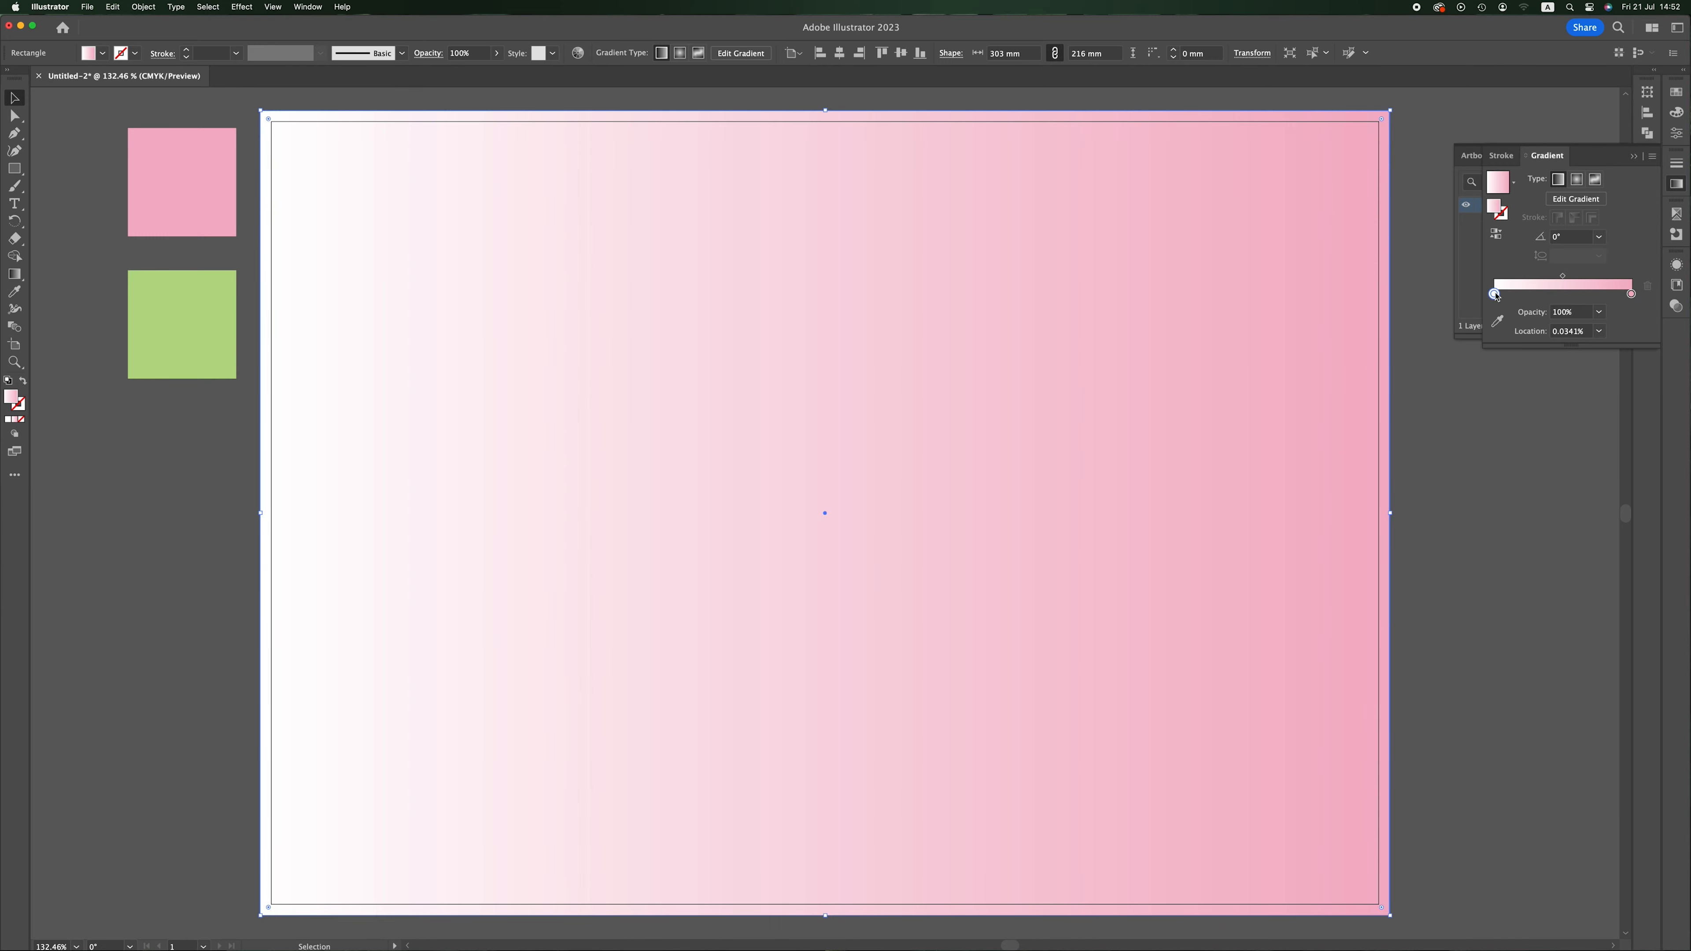
click(1498, 324)
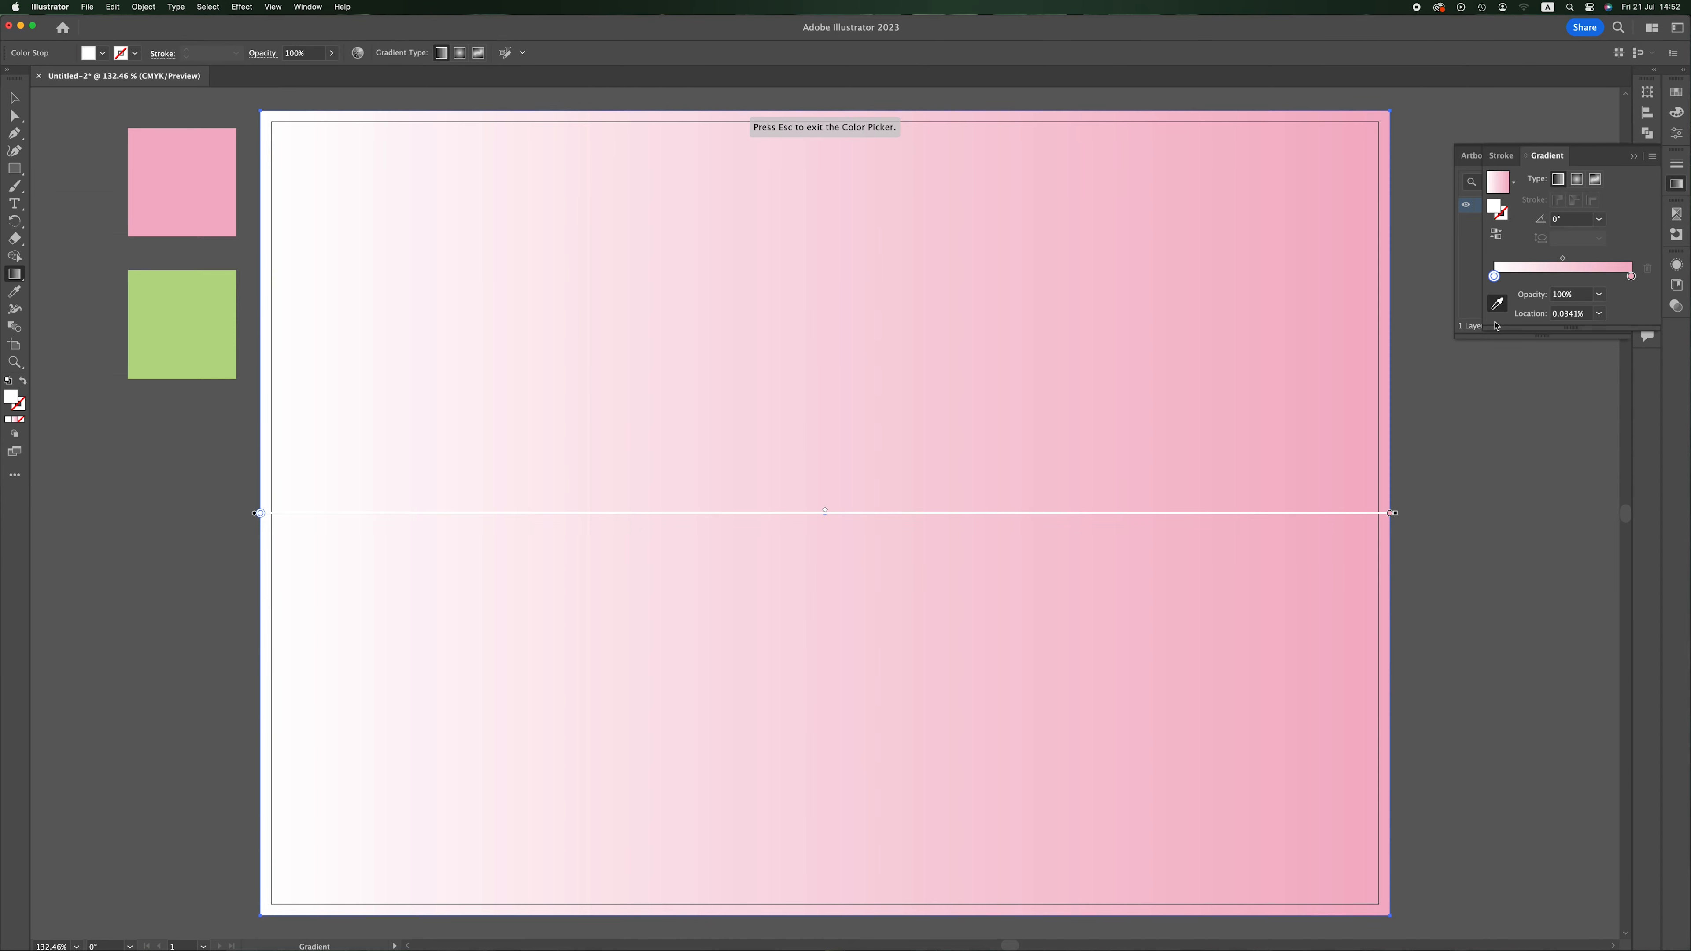
click(162, 341)
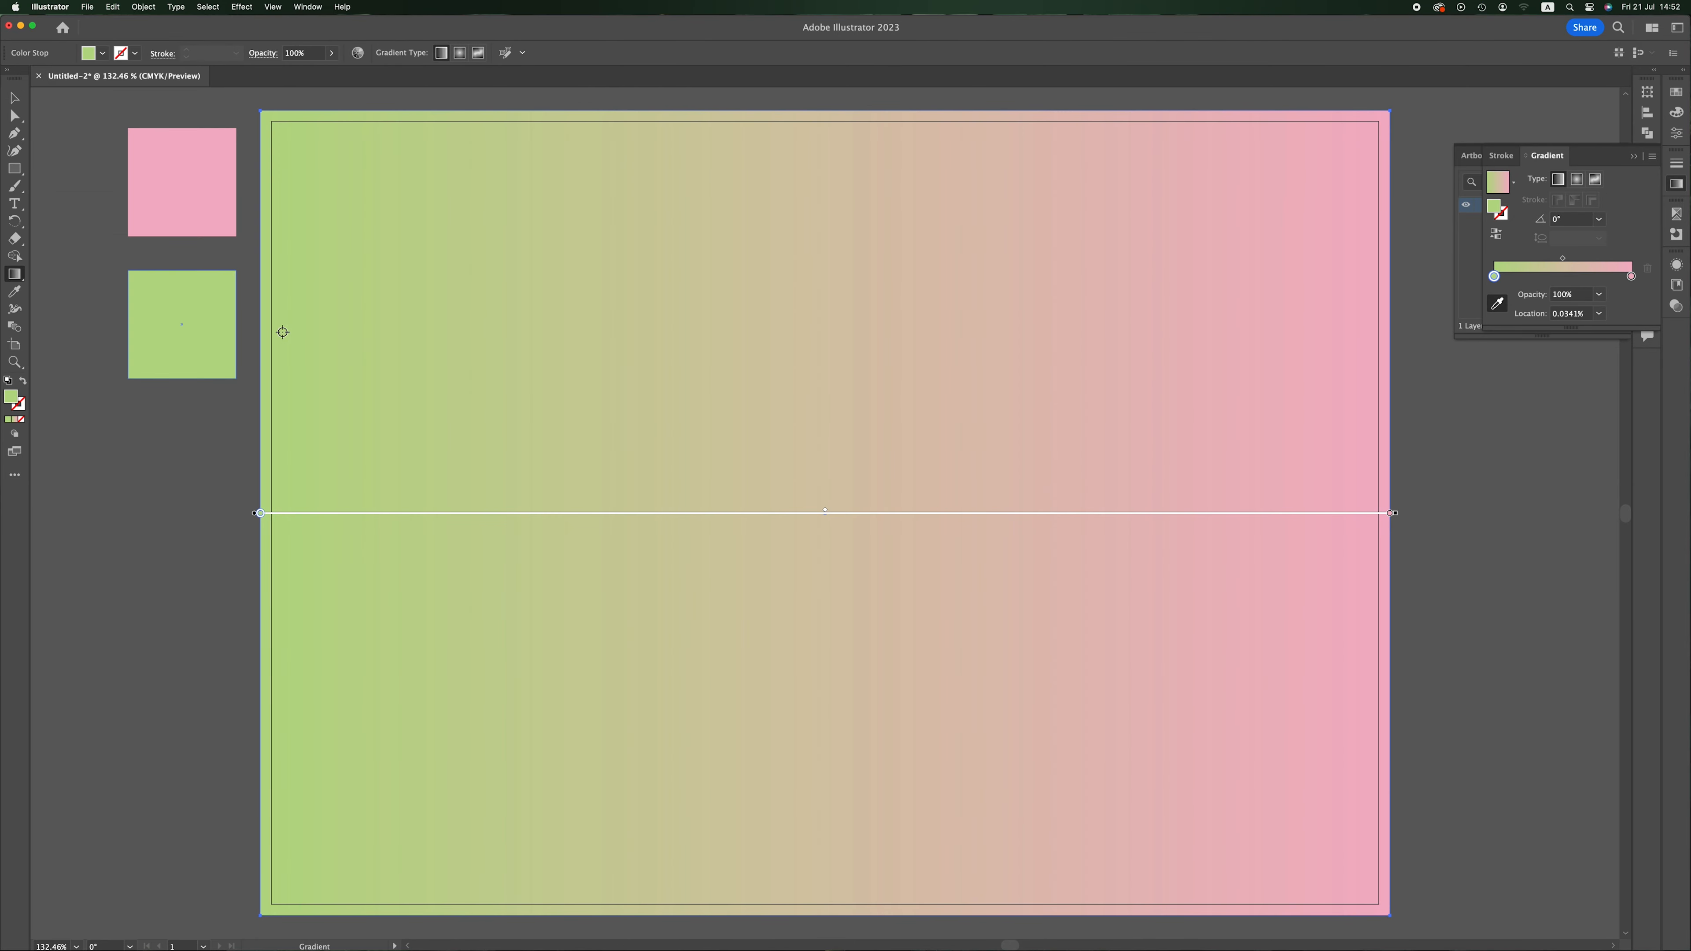
key(v)
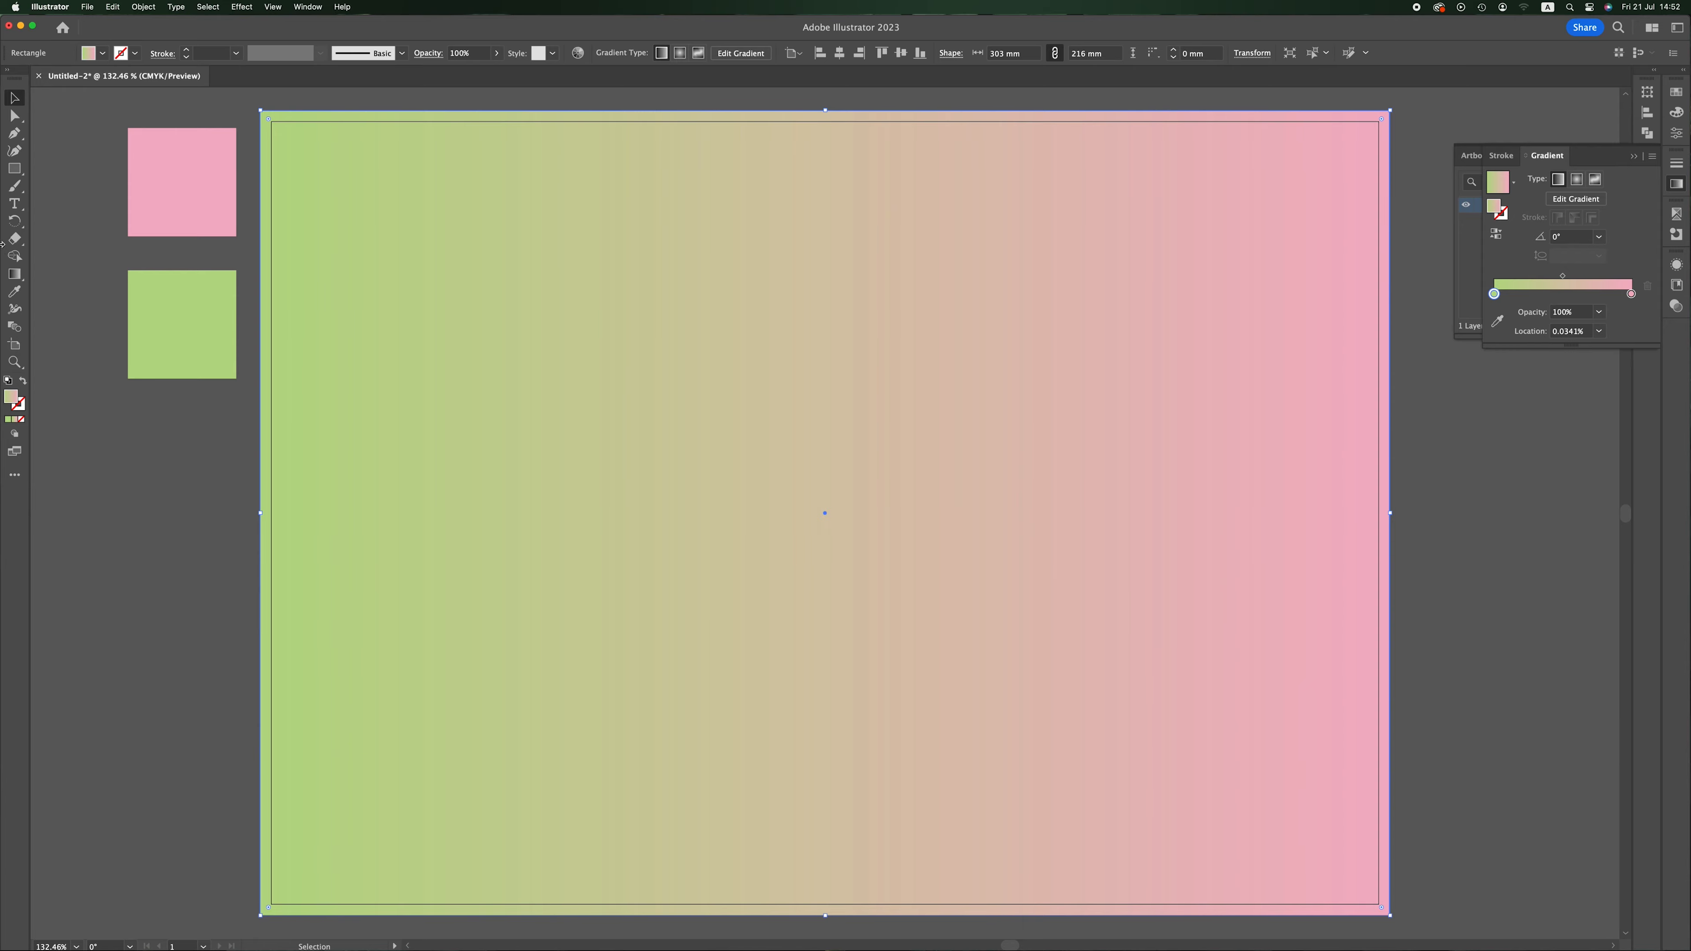
Redirect the background gradient diagonally from the artboard's lower-right corner towards its upper-left corner, at about 146.5°
click(13, 276)
drag(1319, 853, 457, 282)
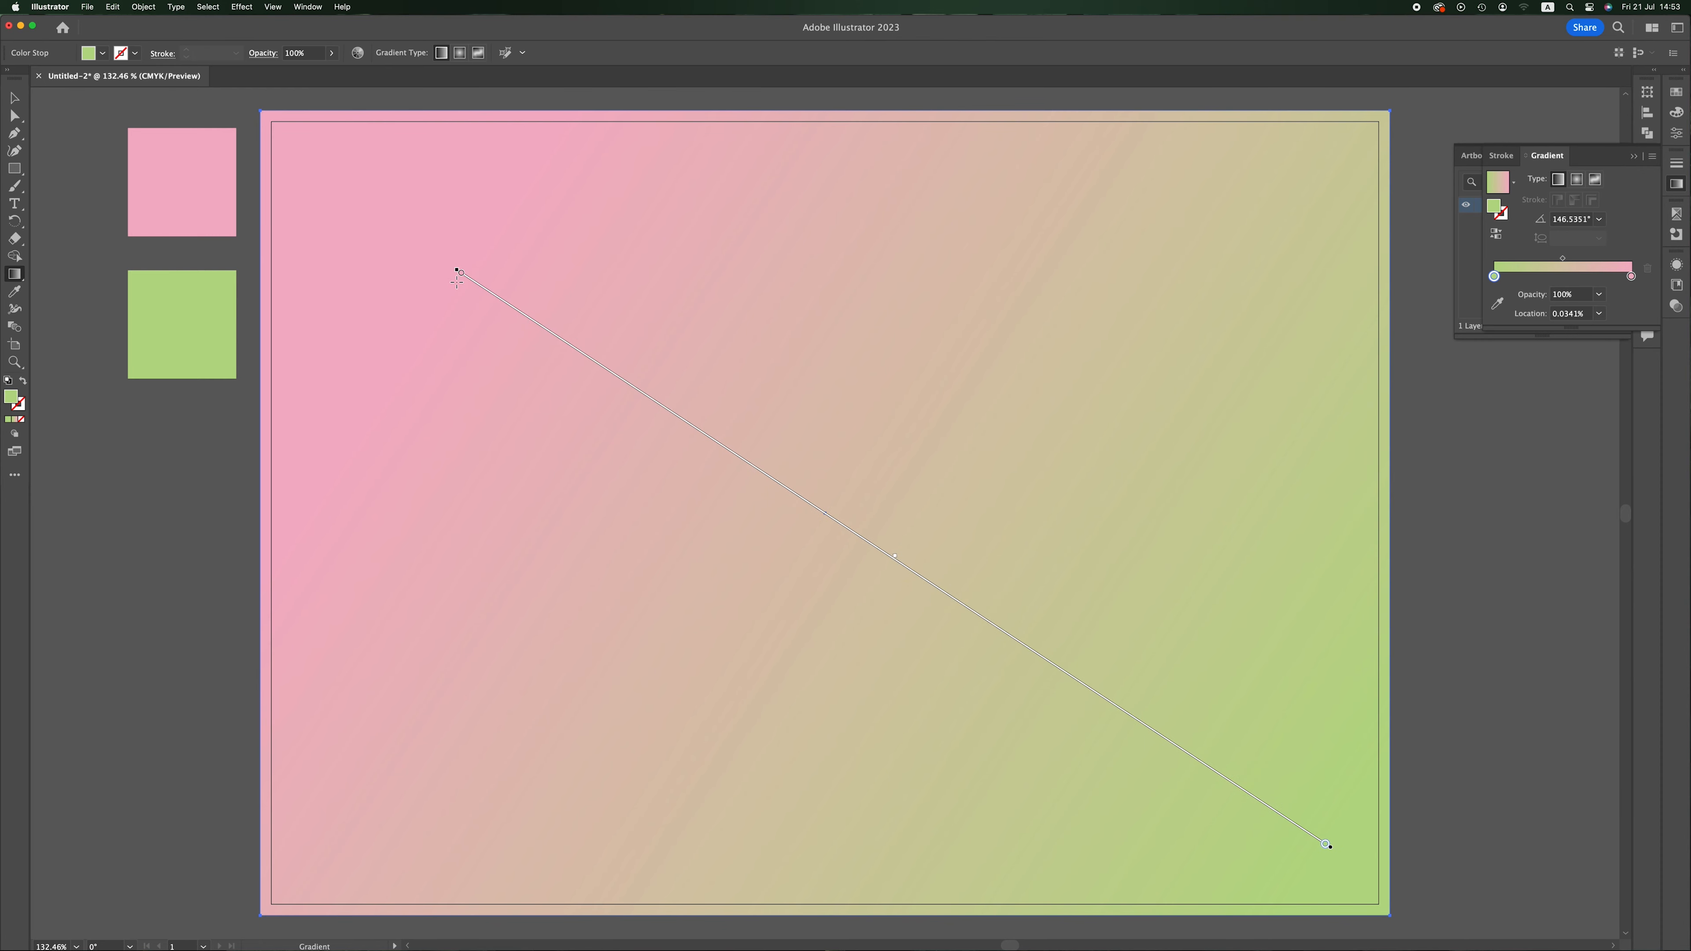
click(14, 98)
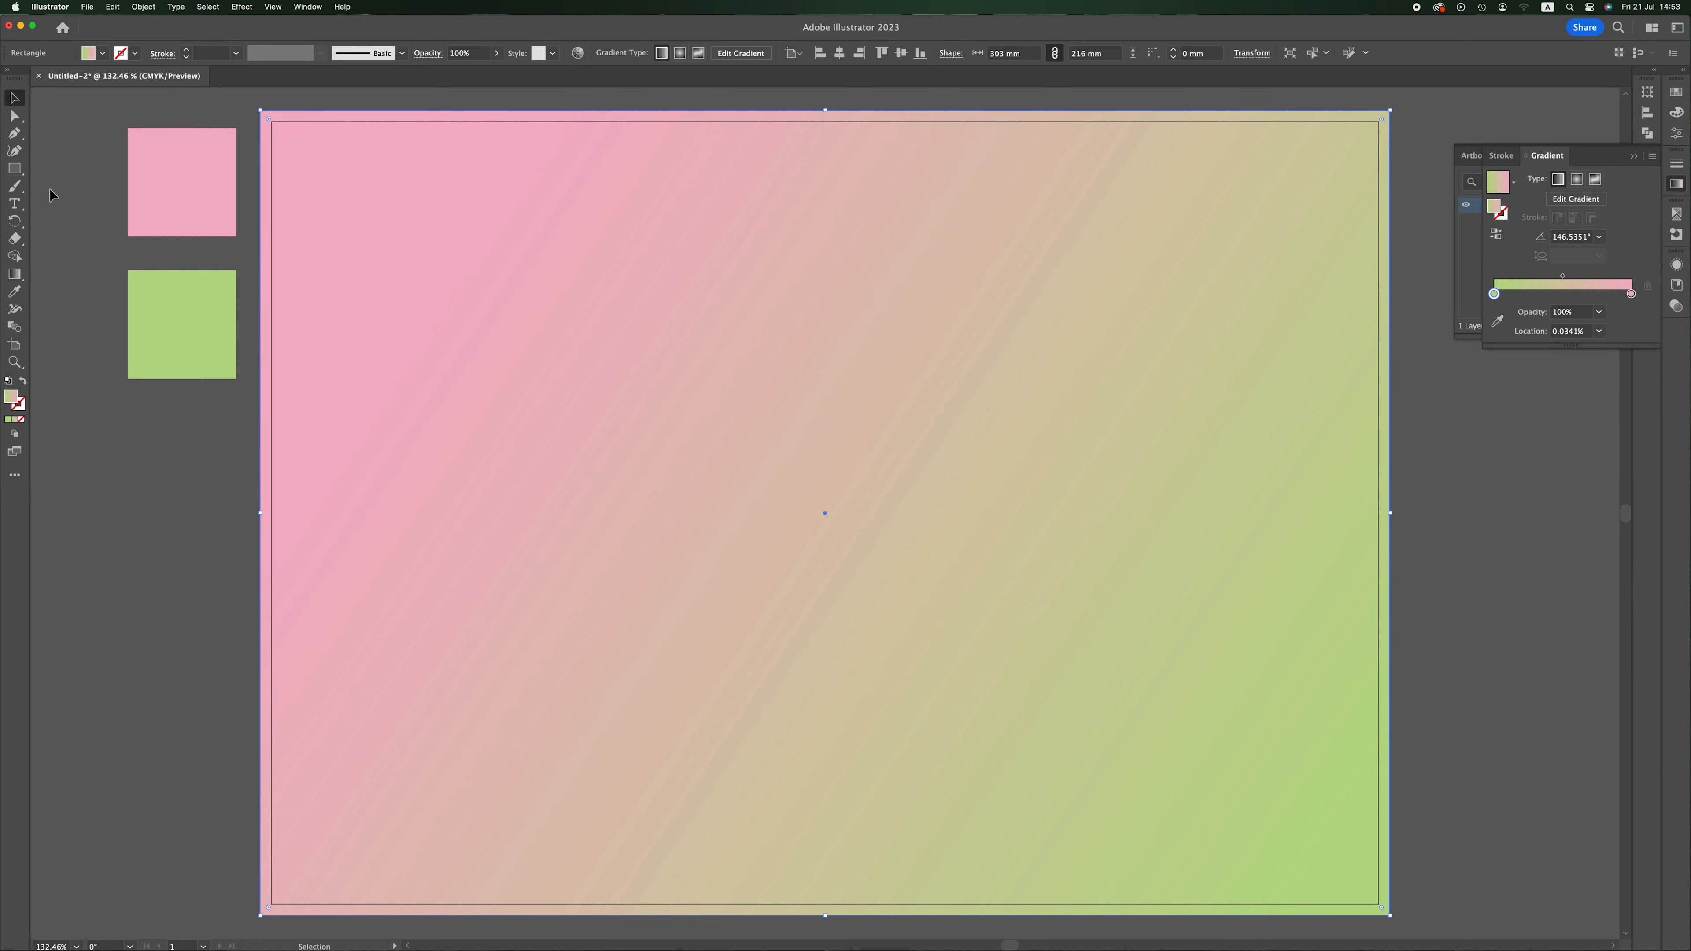
Lock Layer 1 with the background and colour swatches, and add a new layer above it
drag(75, 170, 564, 501)
click(308, 7)
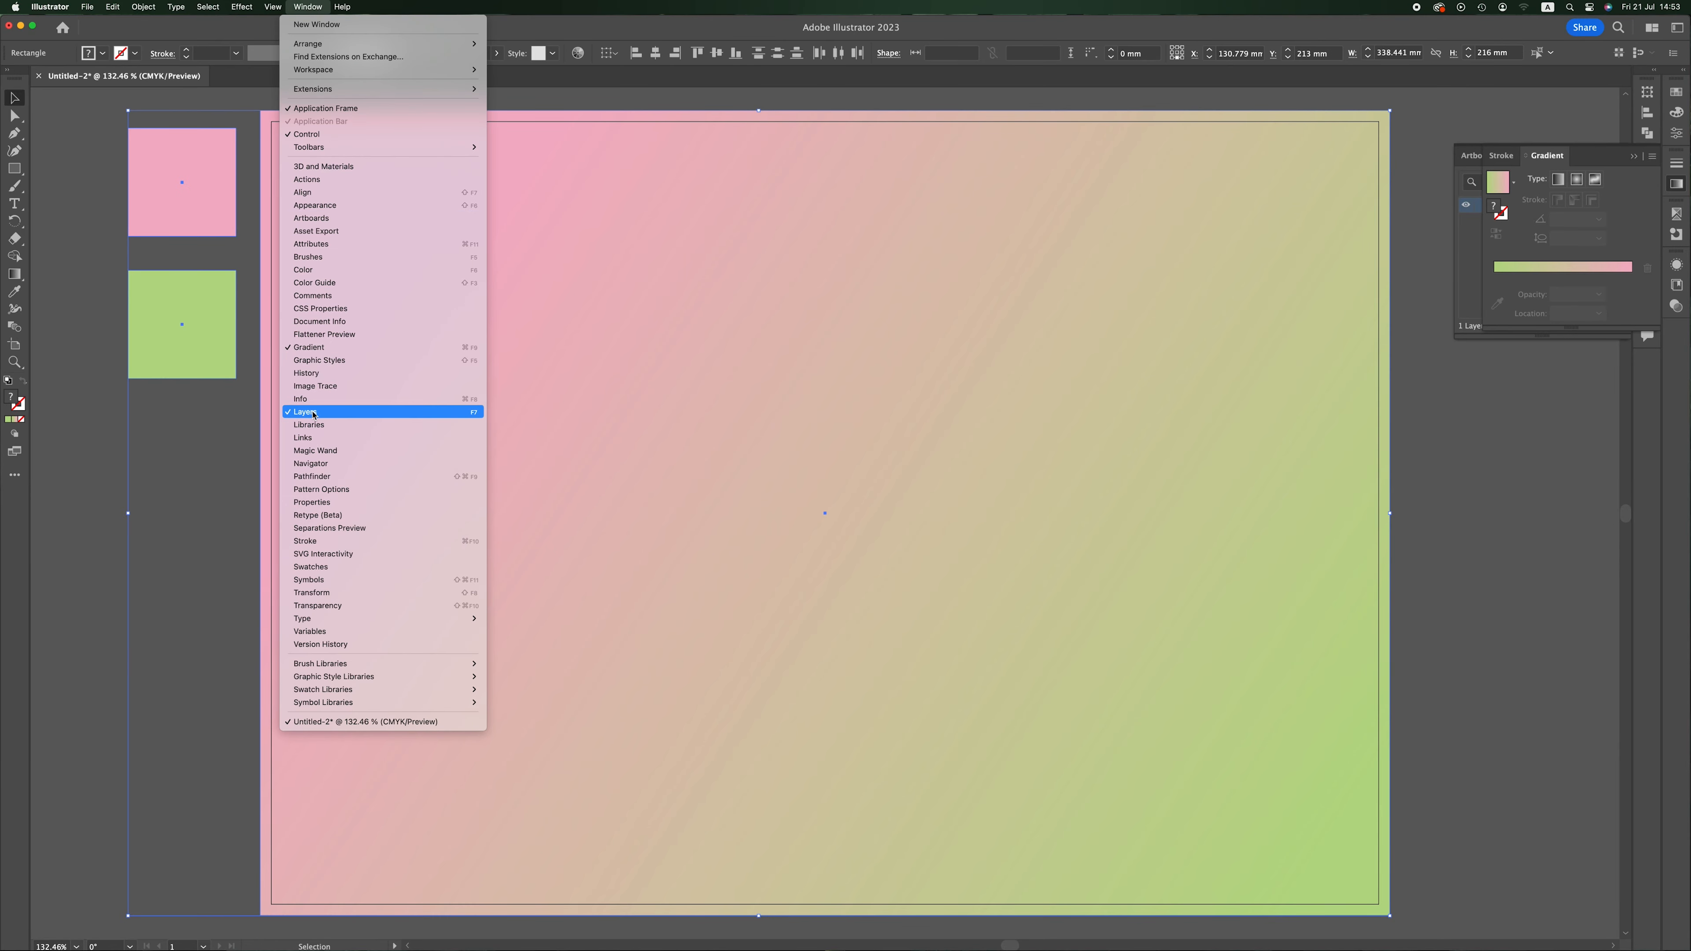
click(313, 413)
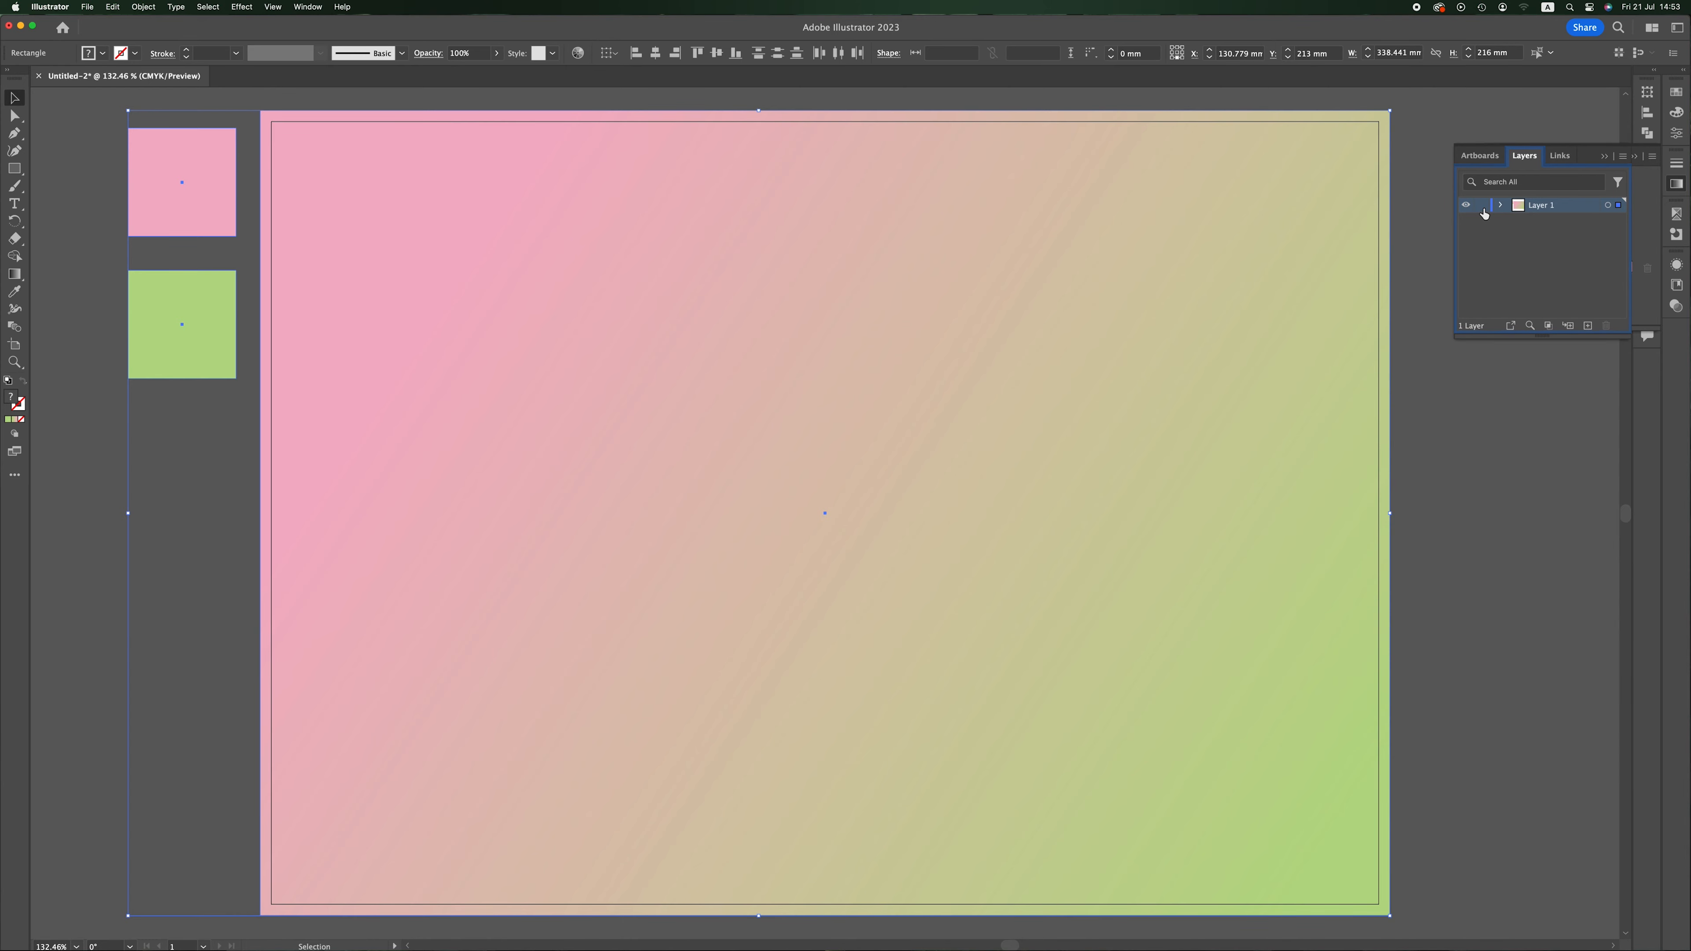
click(1518, 251)
click(1520, 254)
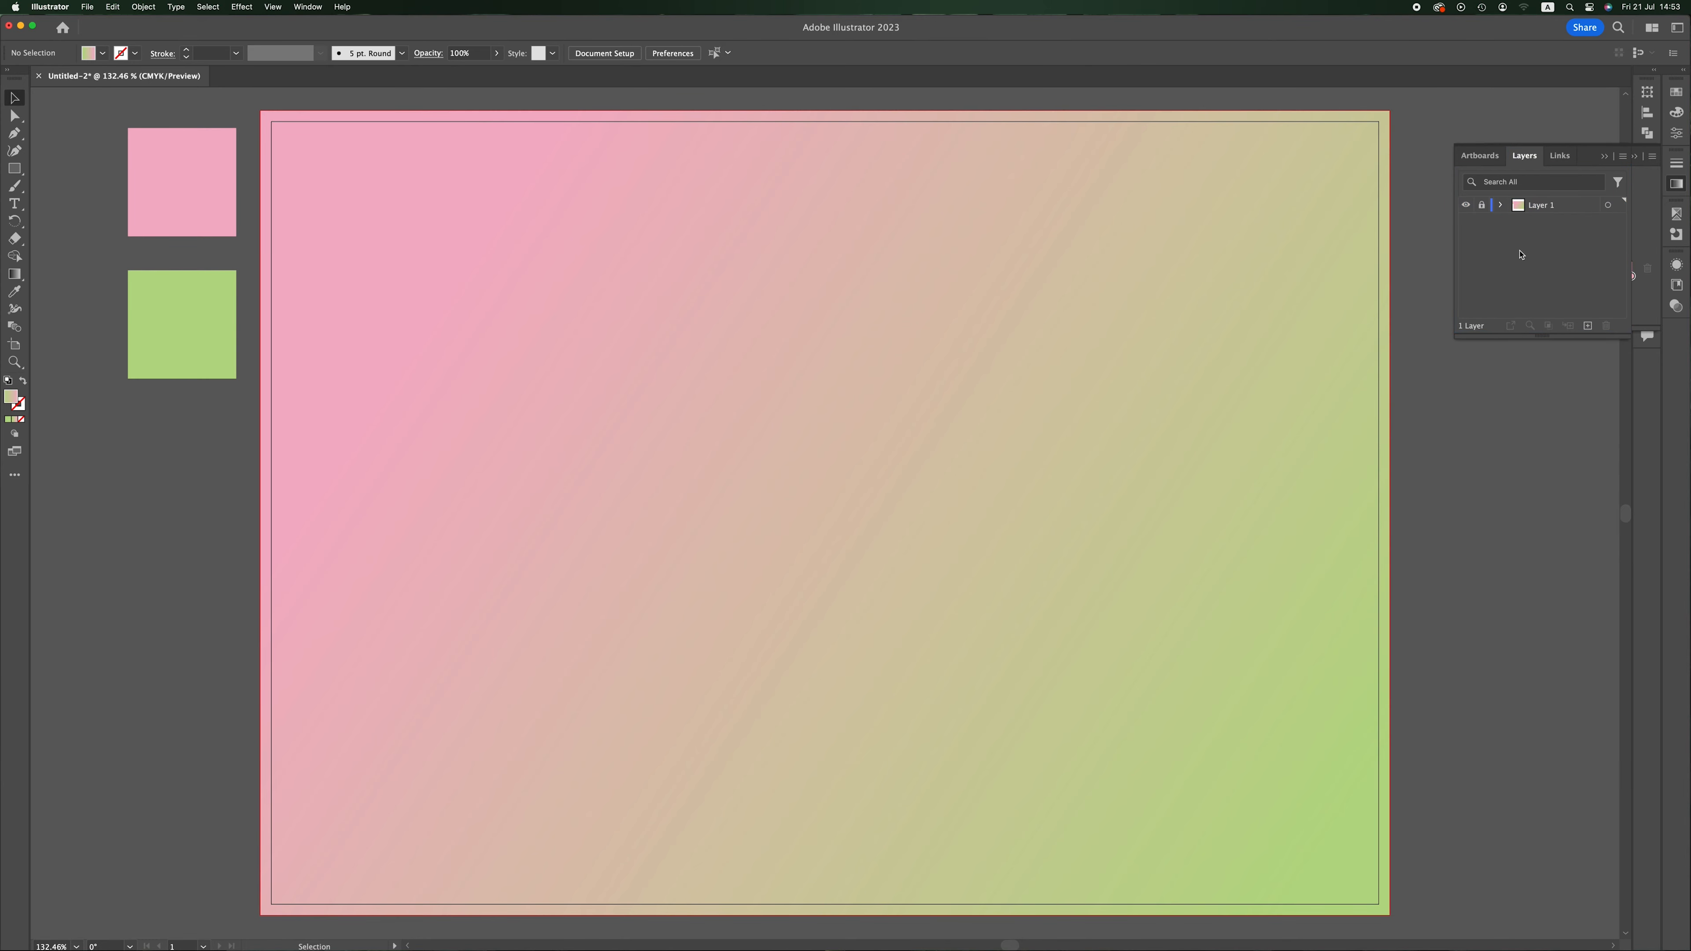
click(1587, 326)
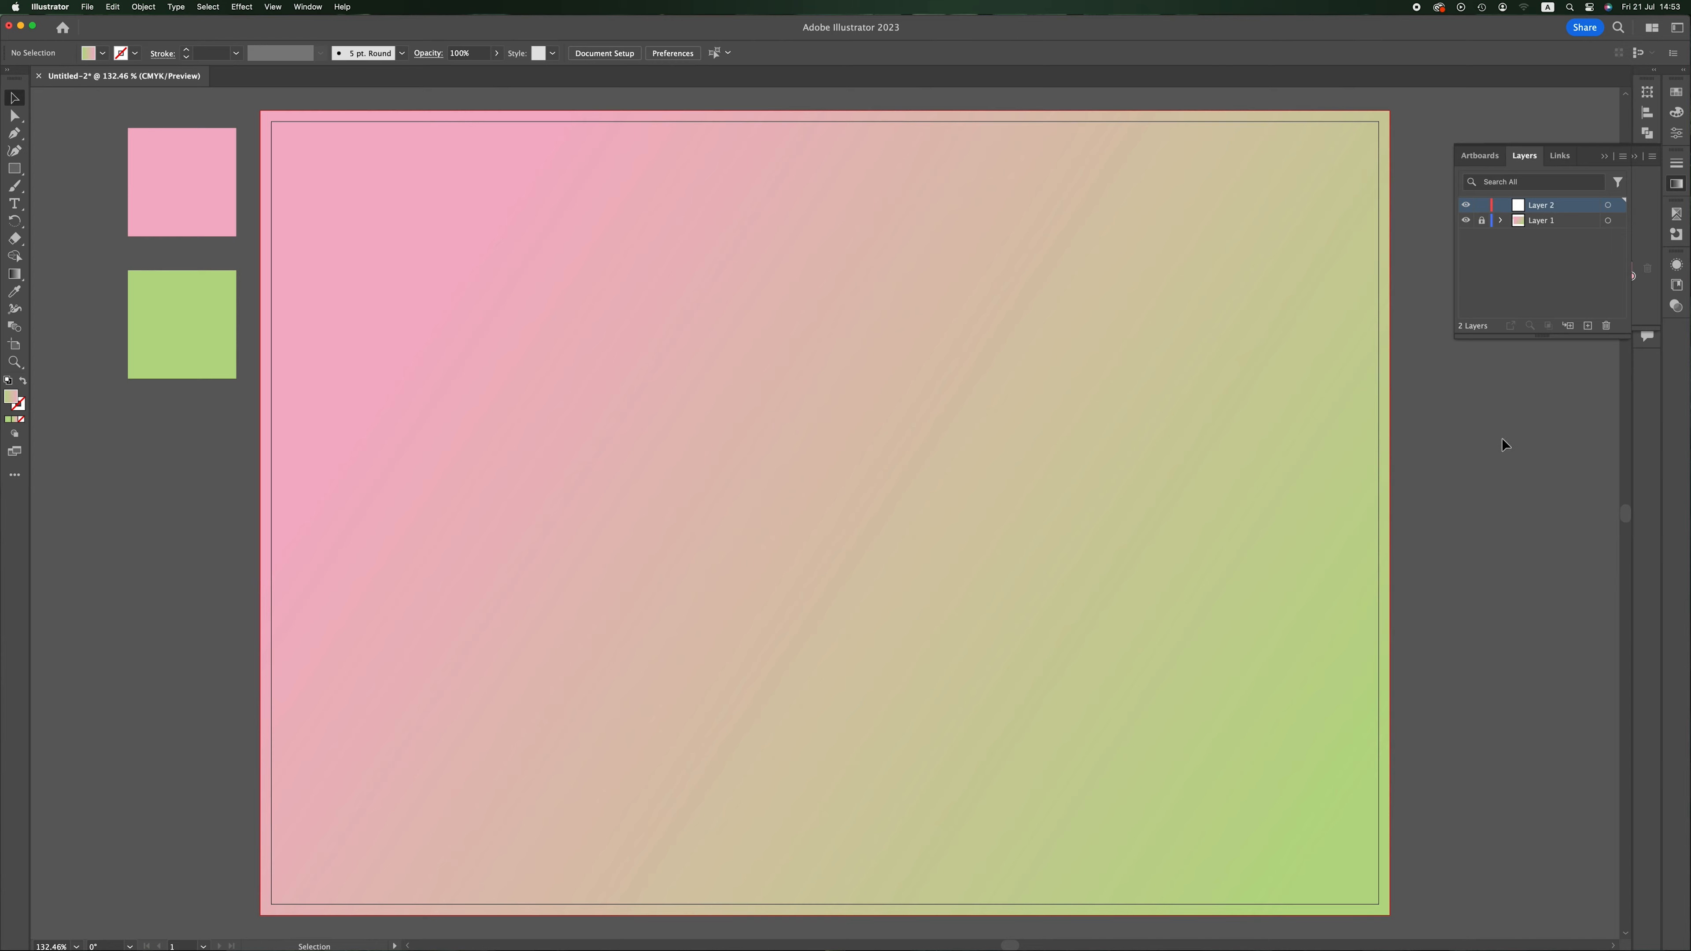
Add the point text "GRAPHIC" near the middle of the artboard on the new layer
click(15, 203)
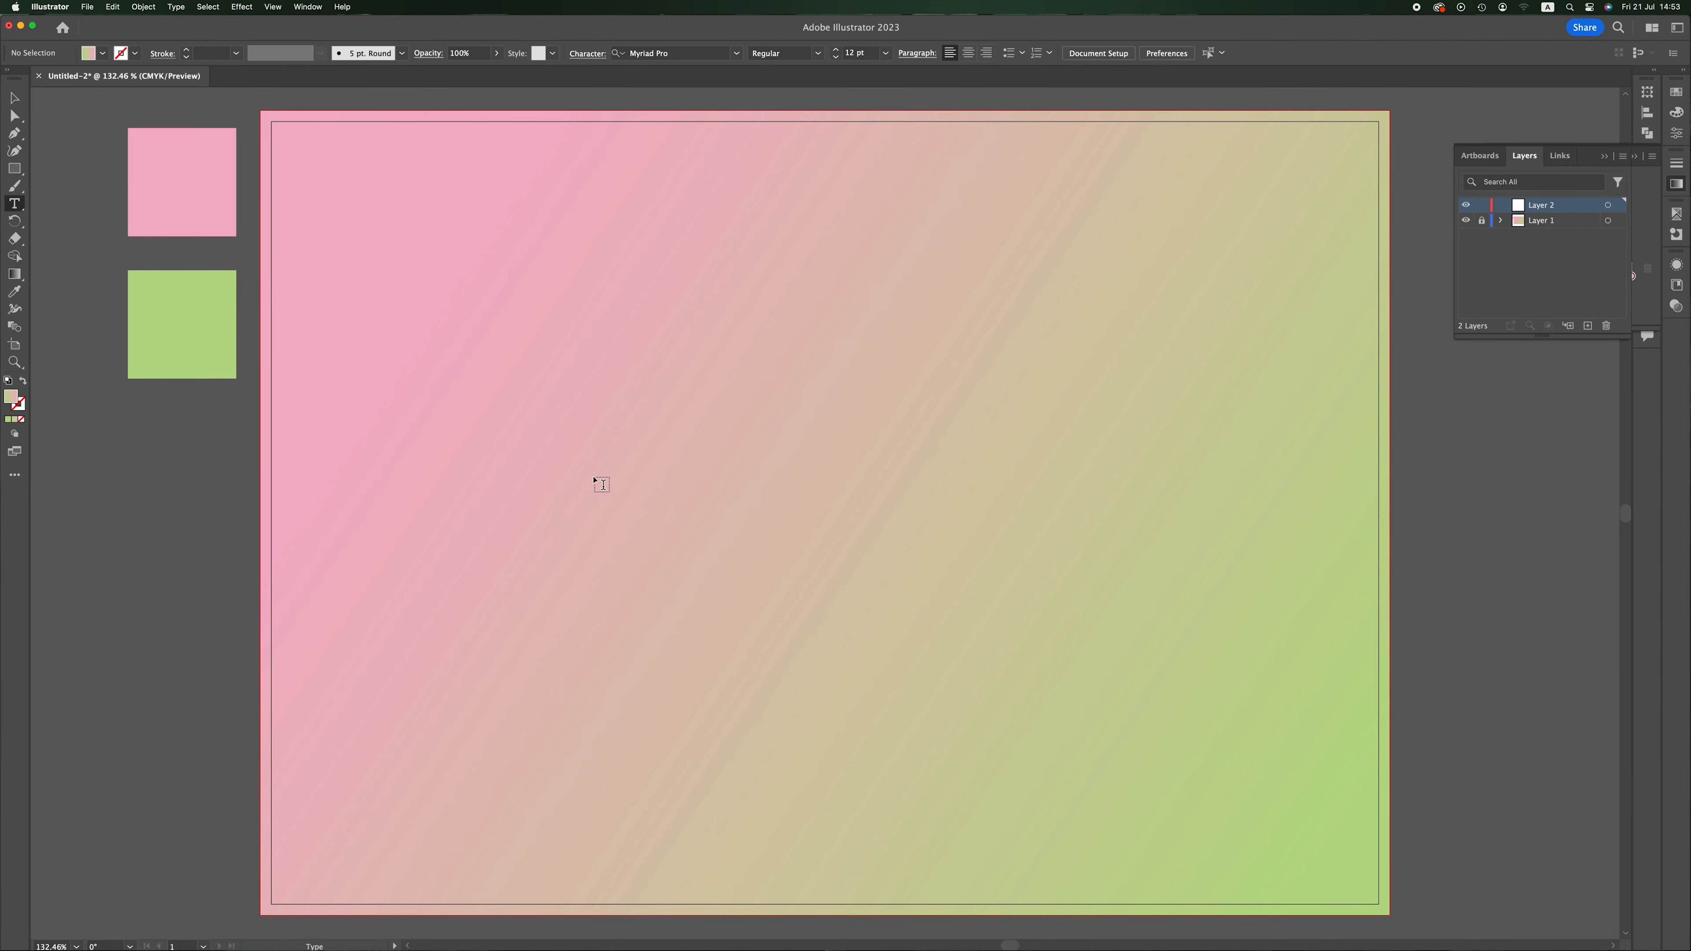
click(613, 461)
text(G)
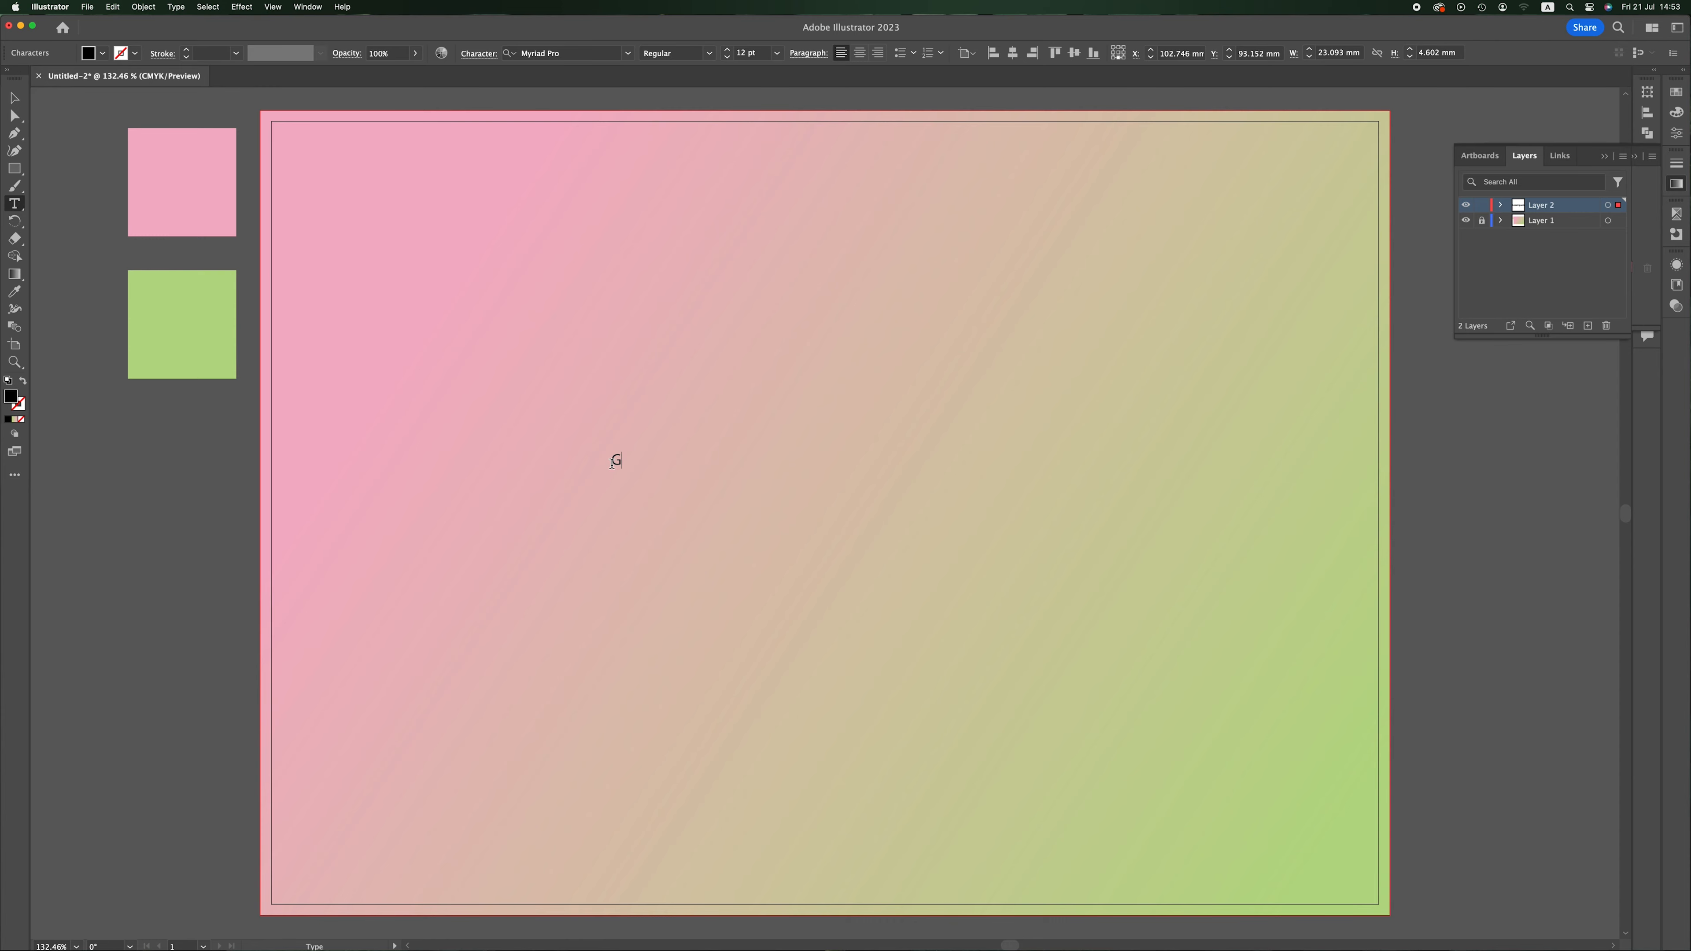
text(RAPHIC)
key(Escape)
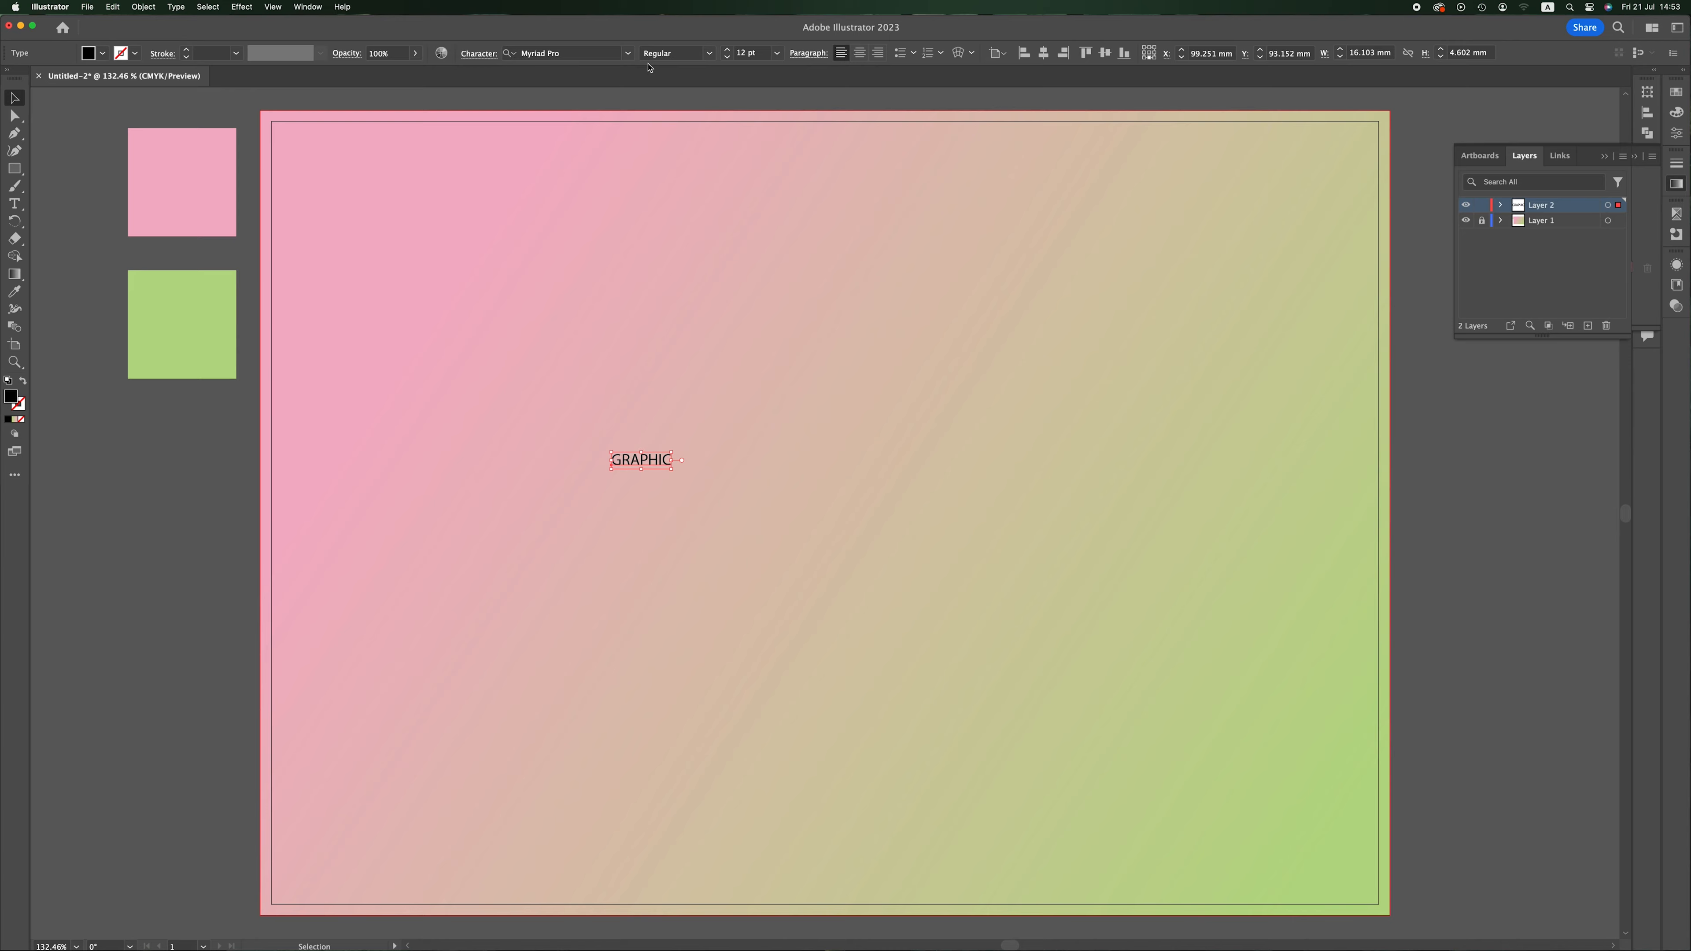
Change the "GRAPHIC" text's font to Junegull and enlarge it to about 37 pt
click(628, 52)
click(614, 125)
drag(668, 469, 719, 485)
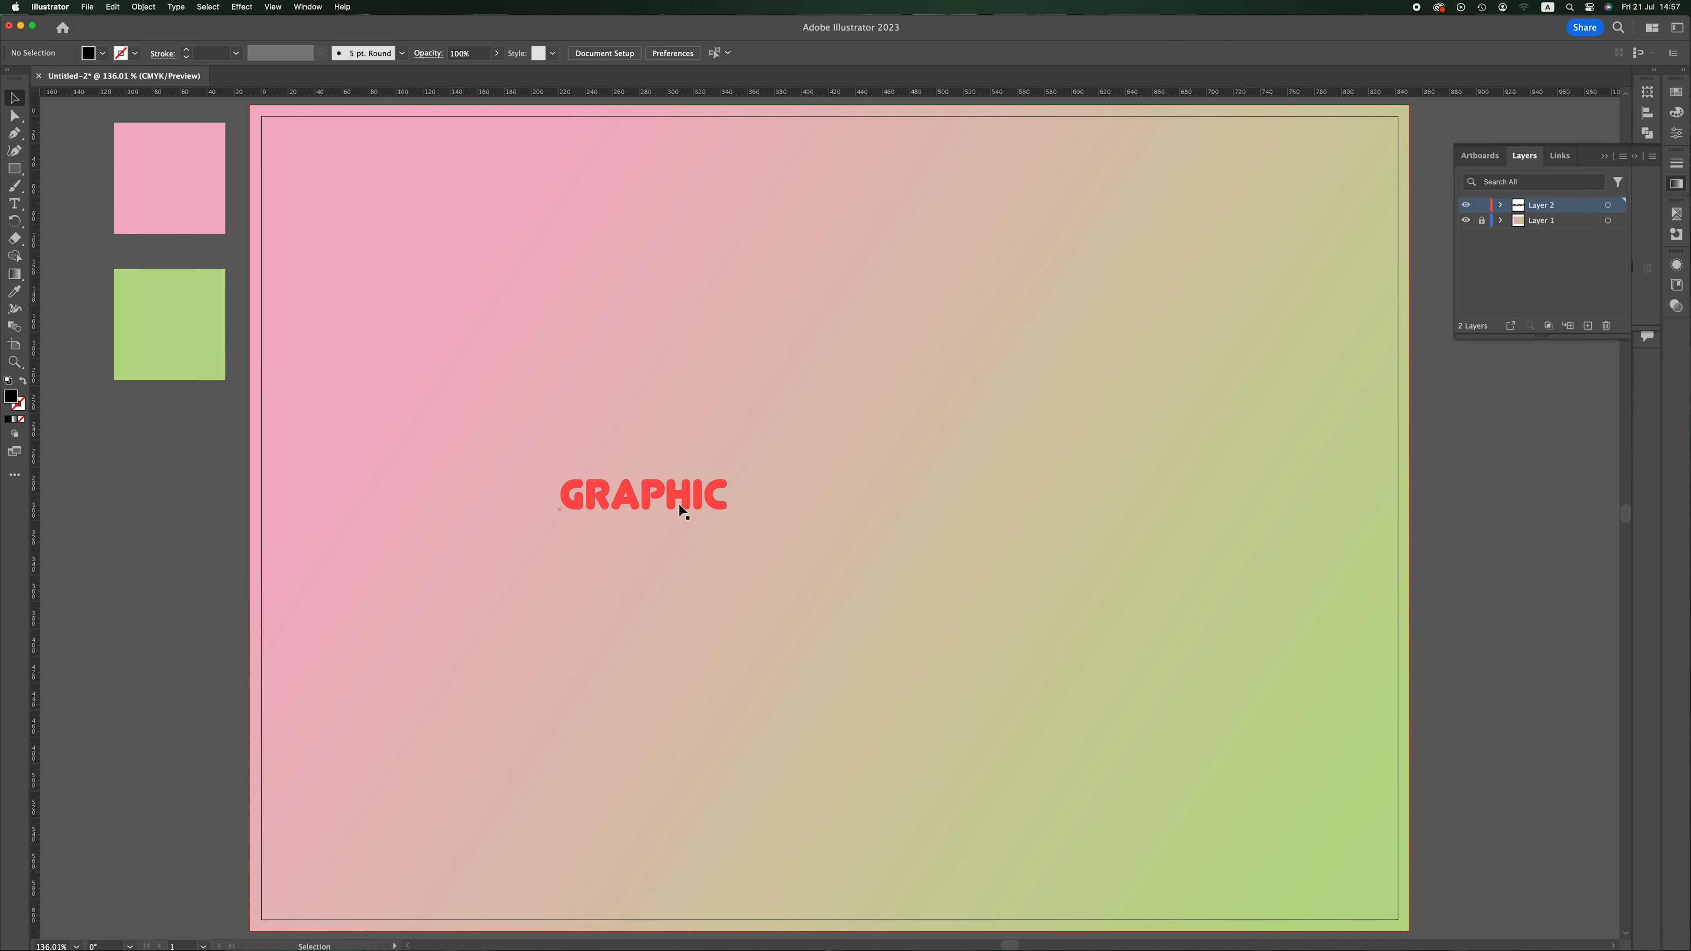
Apply a 3D Inflate effect to the "GRAPHIC" text with a depth of 10 px
click(678, 504)
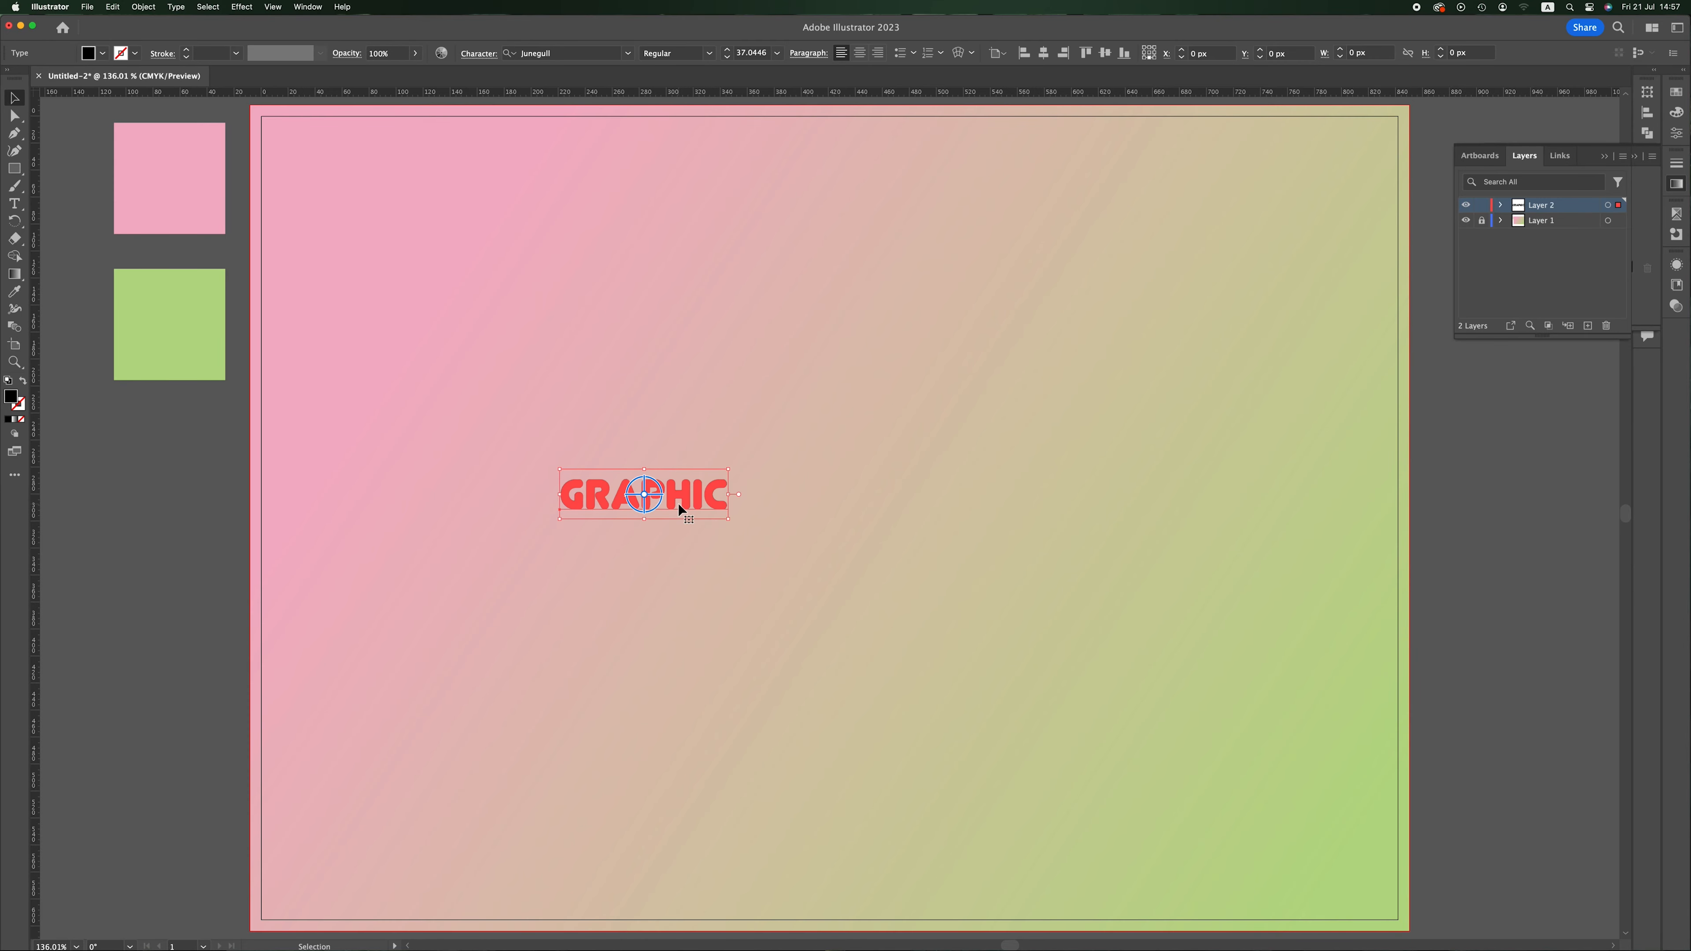
click(309, 7)
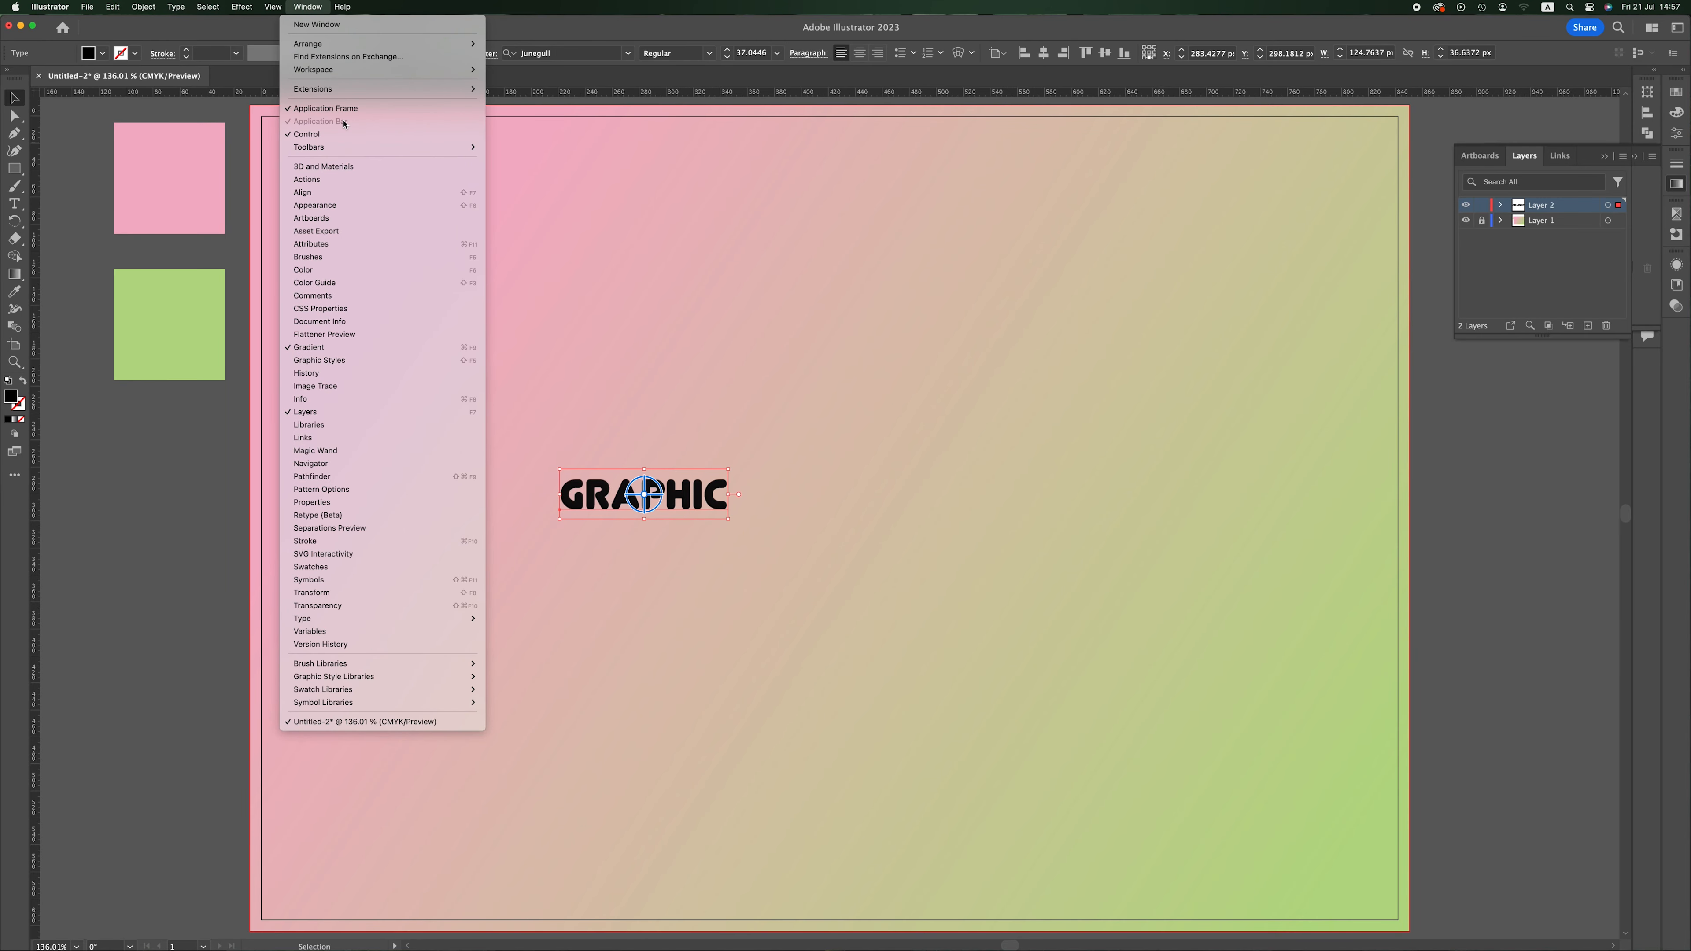
click(337, 167)
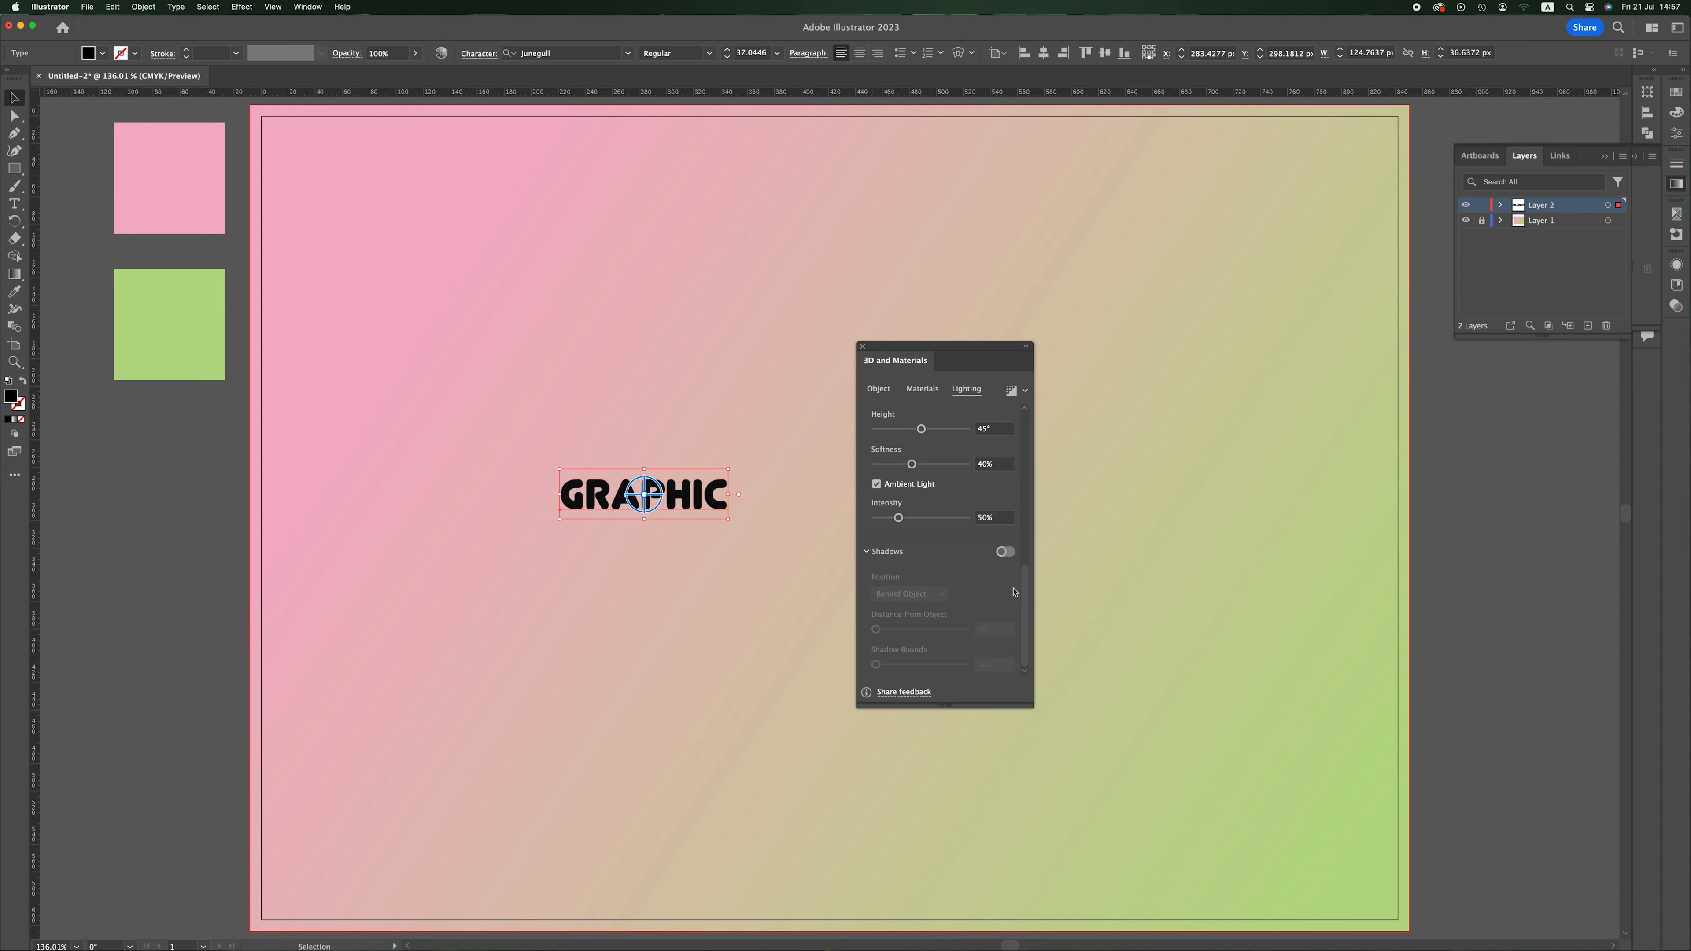
scroll(1029, 606, up, 8)
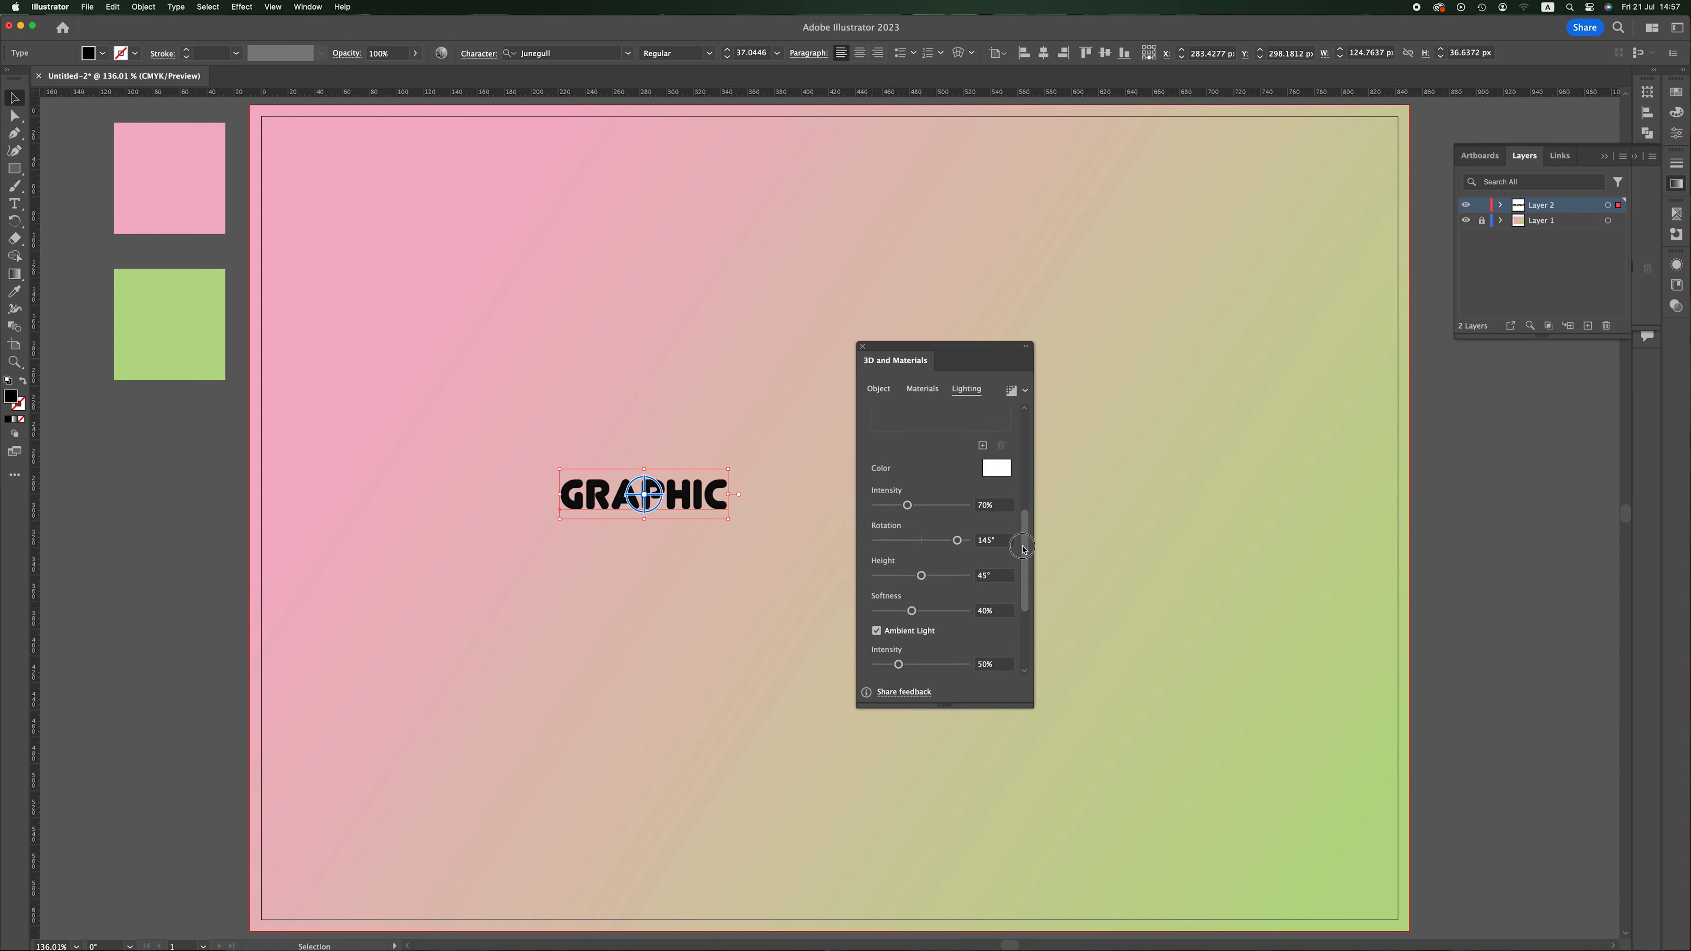
click(879, 389)
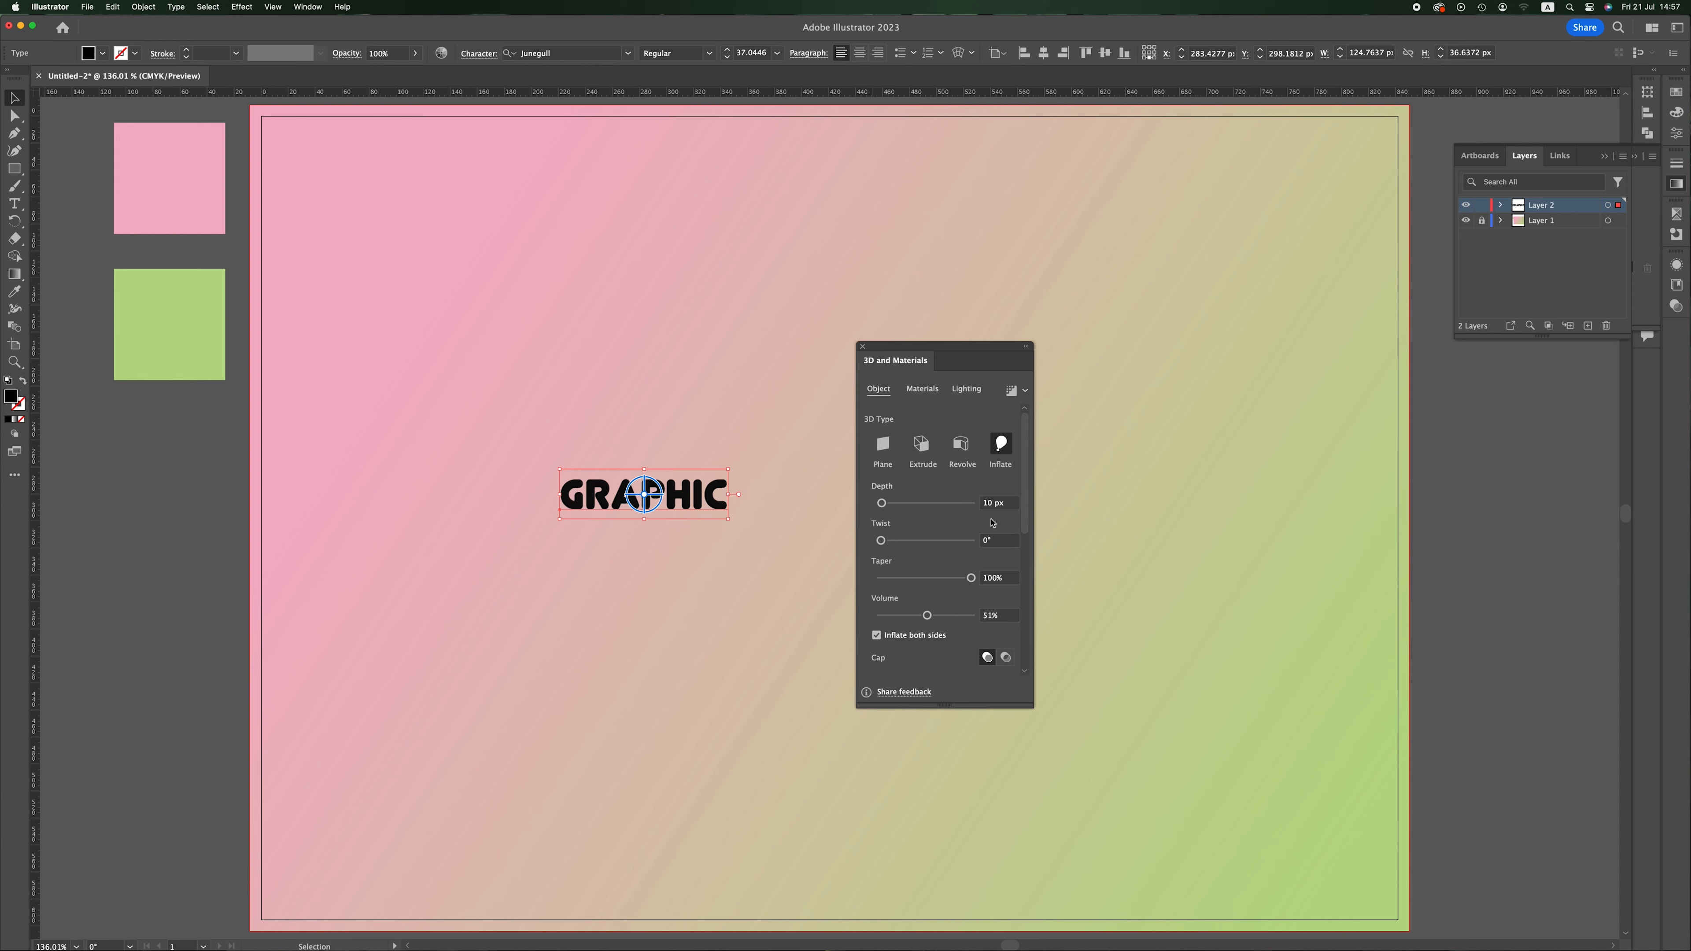
mouse_move(880, 504)
mouse_down()
mouse_move(898, 505)
mouse_move(882, 504)
mouse_up()
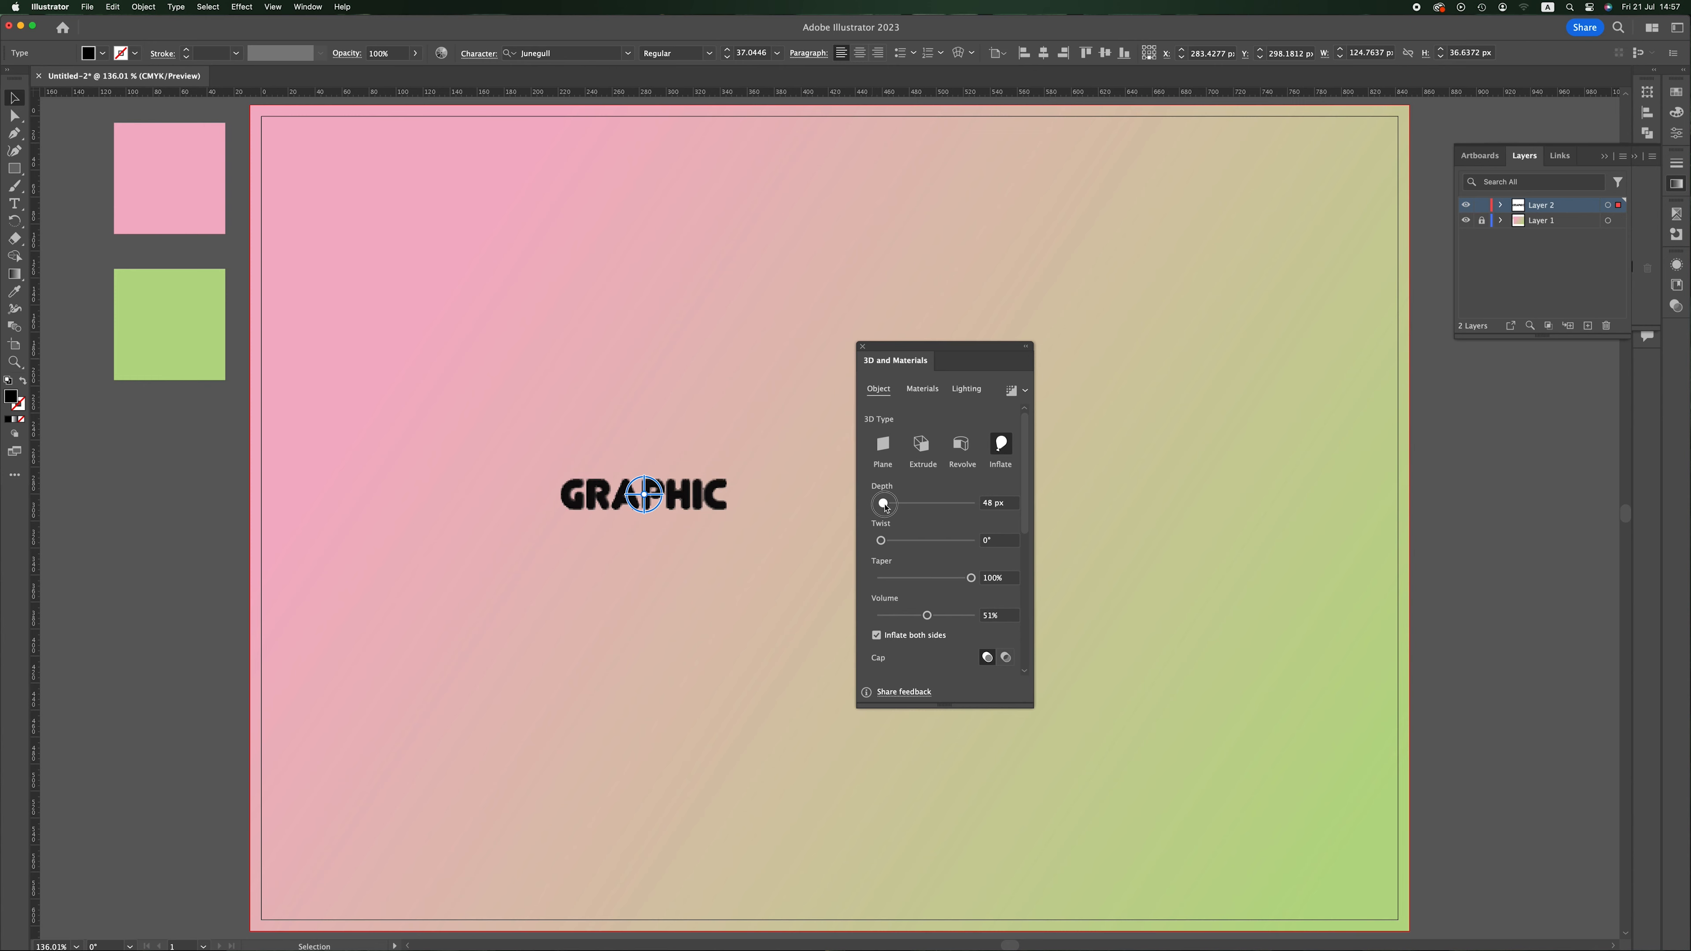
click(1014, 505)
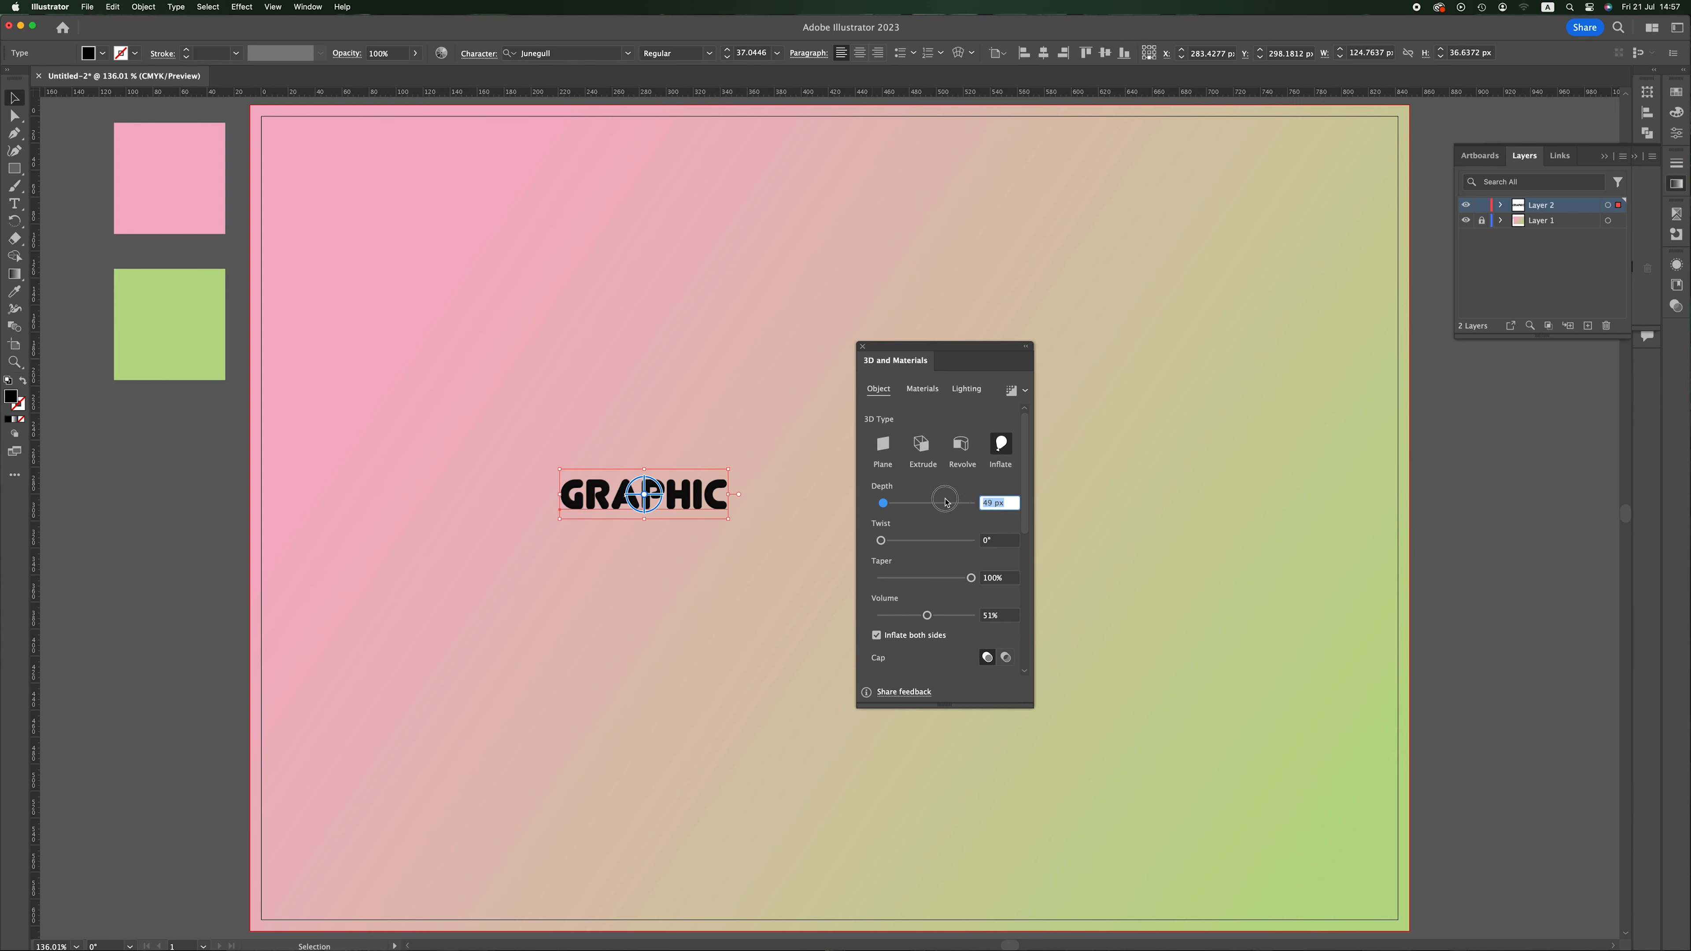
text(10)
key(Return)
Try a 60% taper on the inflated lettering, and return the taper to 100%
mouse_move(881, 543)
mouse_down()
mouse_move(906, 544)
mouse_move(877, 544)
mouse_up()
drag(973, 582, 935, 579)
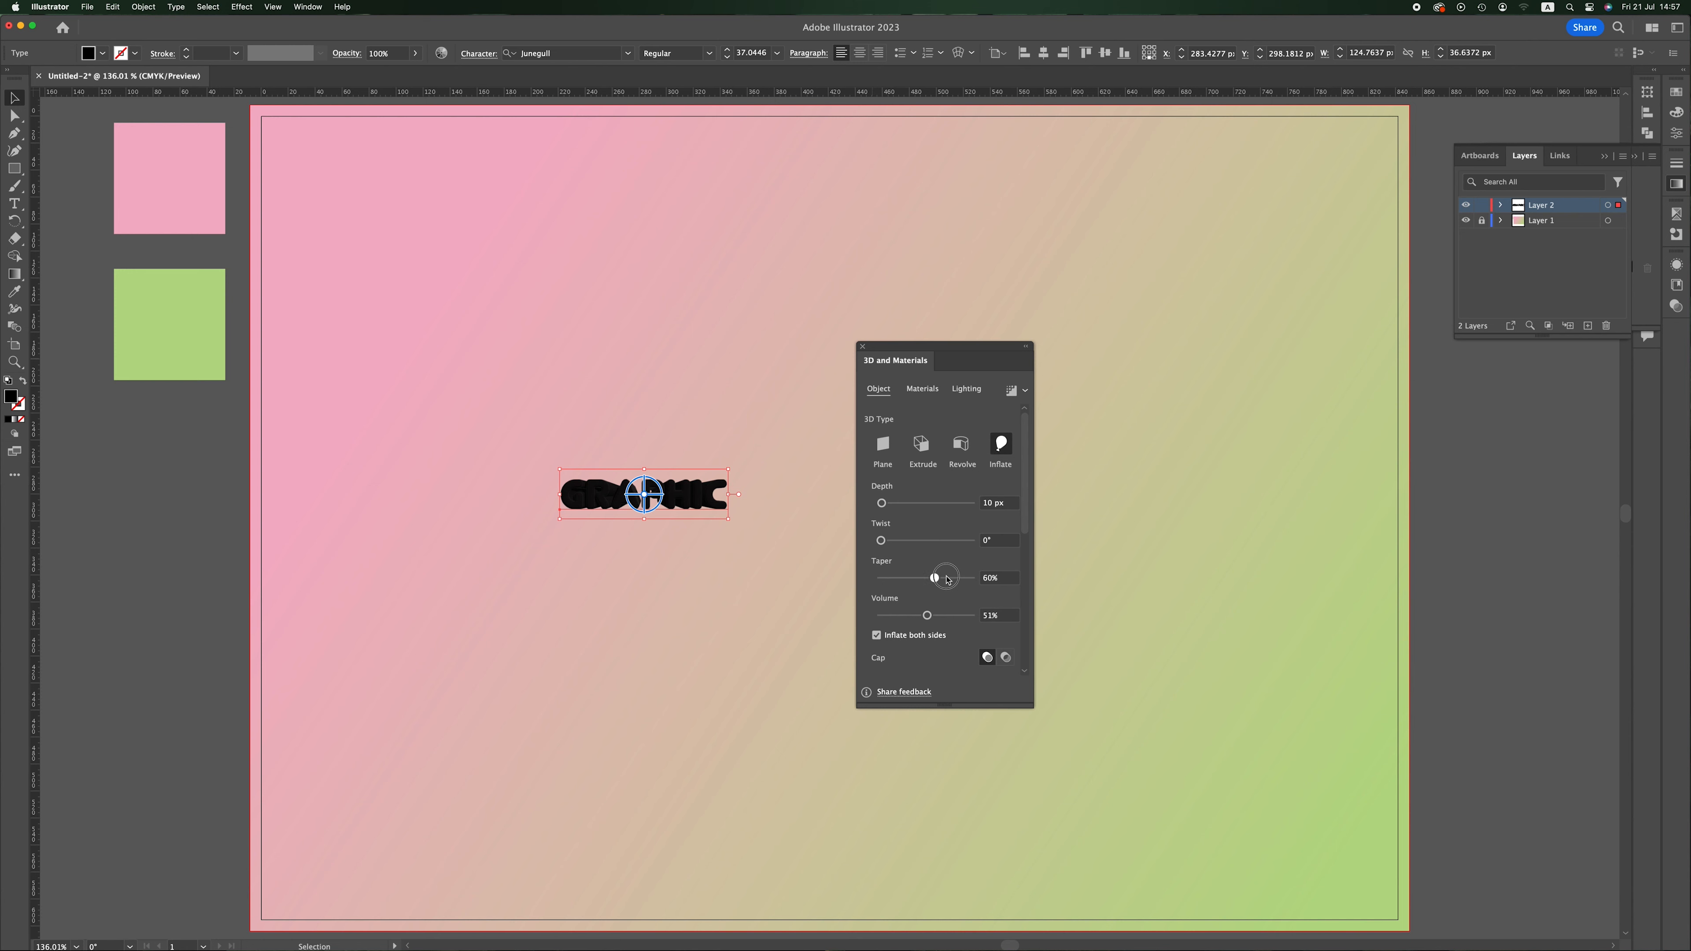
drag(952, 579, 965, 582)
drag(965, 583, 976, 582)
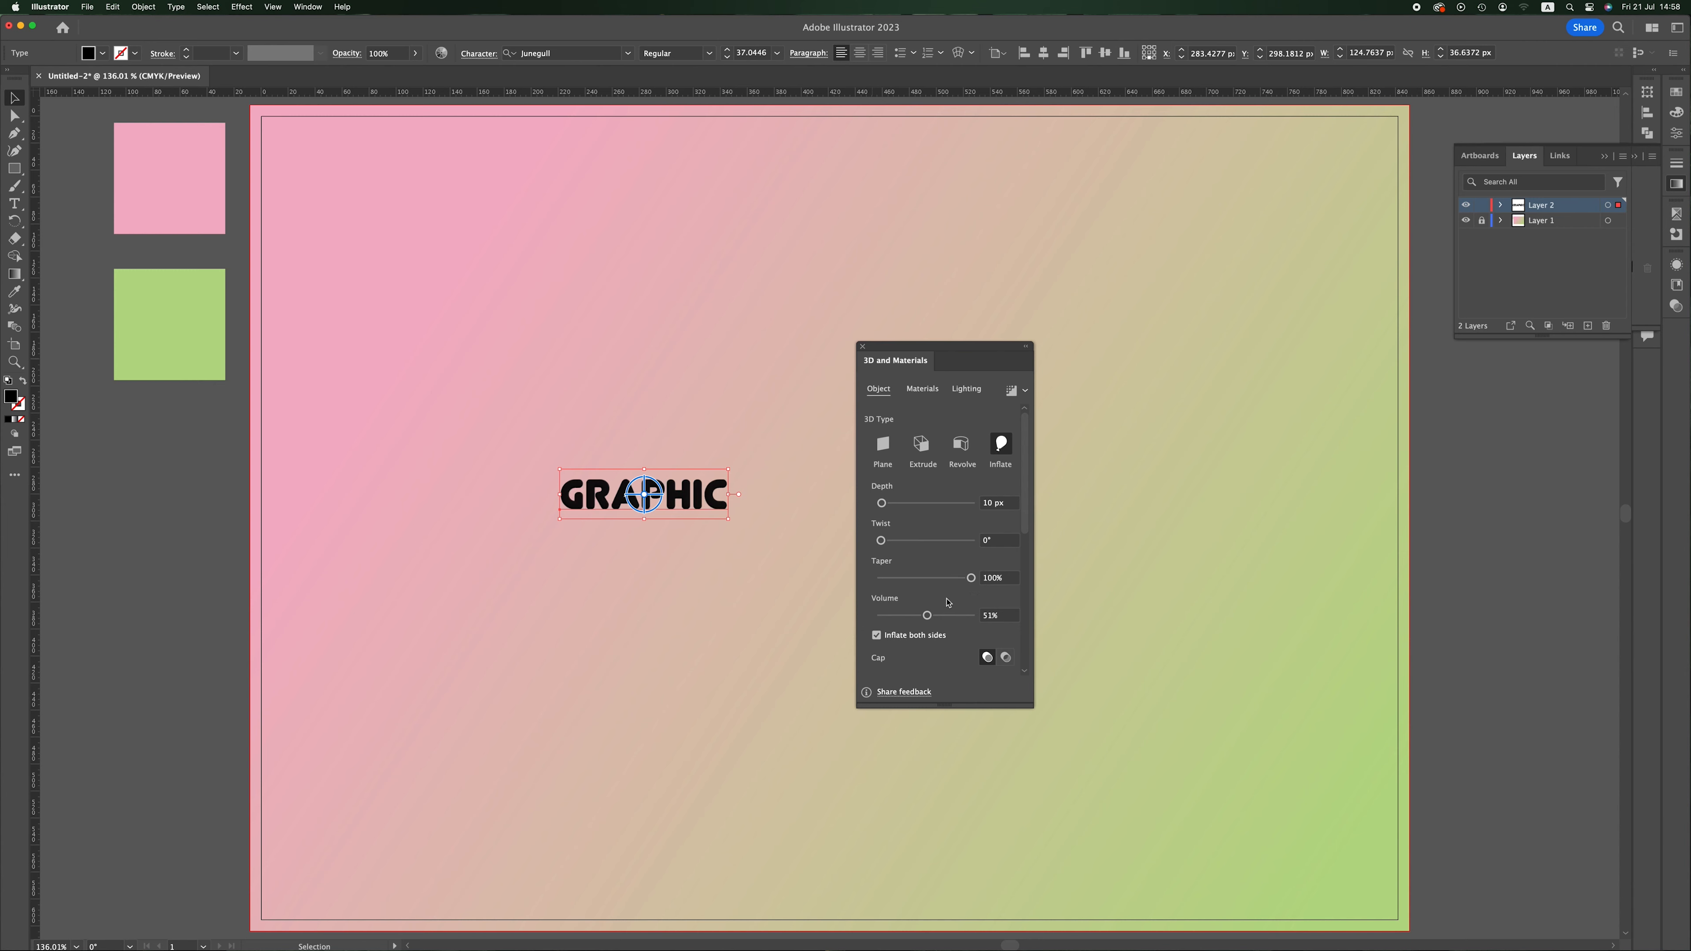
Turn off inflating both sides of the lettering, keep its volume at 51%, and rotate it with the Isometric Right preset
mouse_move(927, 616)
mouse_down()
mouse_move(909, 616)
mouse_move(928, 617)
mouse_up()
scroll(945, 644, down, 3)
scroll(944, 645, down, 2)
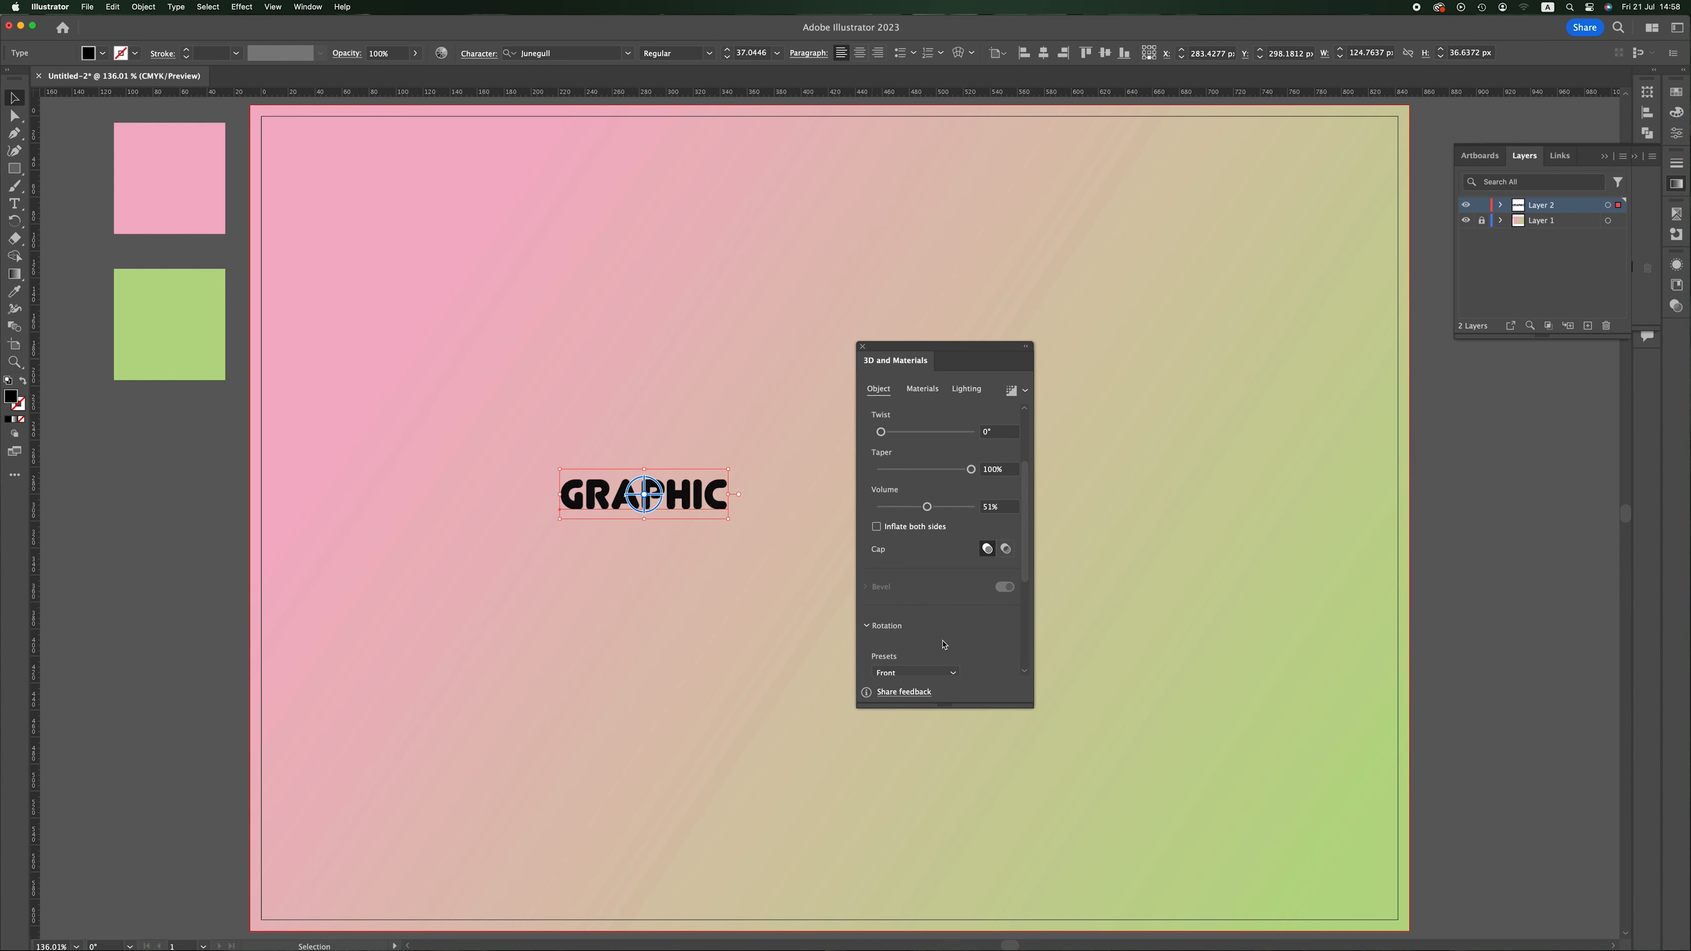
click(944, 645)
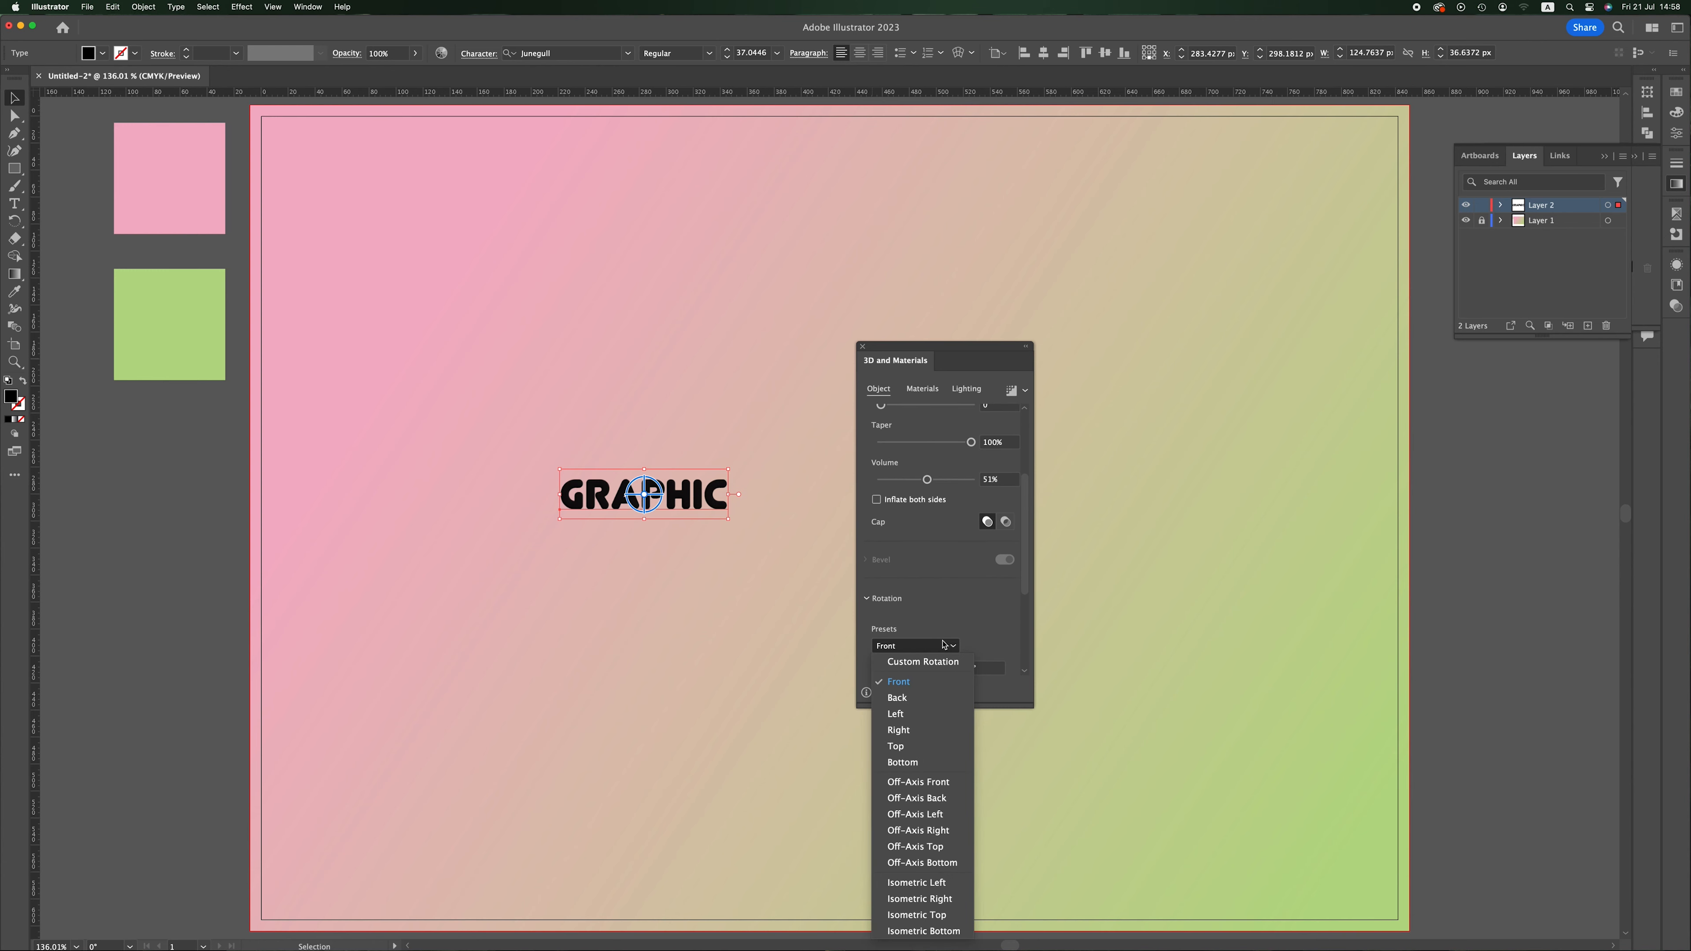
click(1024, 583)
drag(1025, 588, 1026, 639)
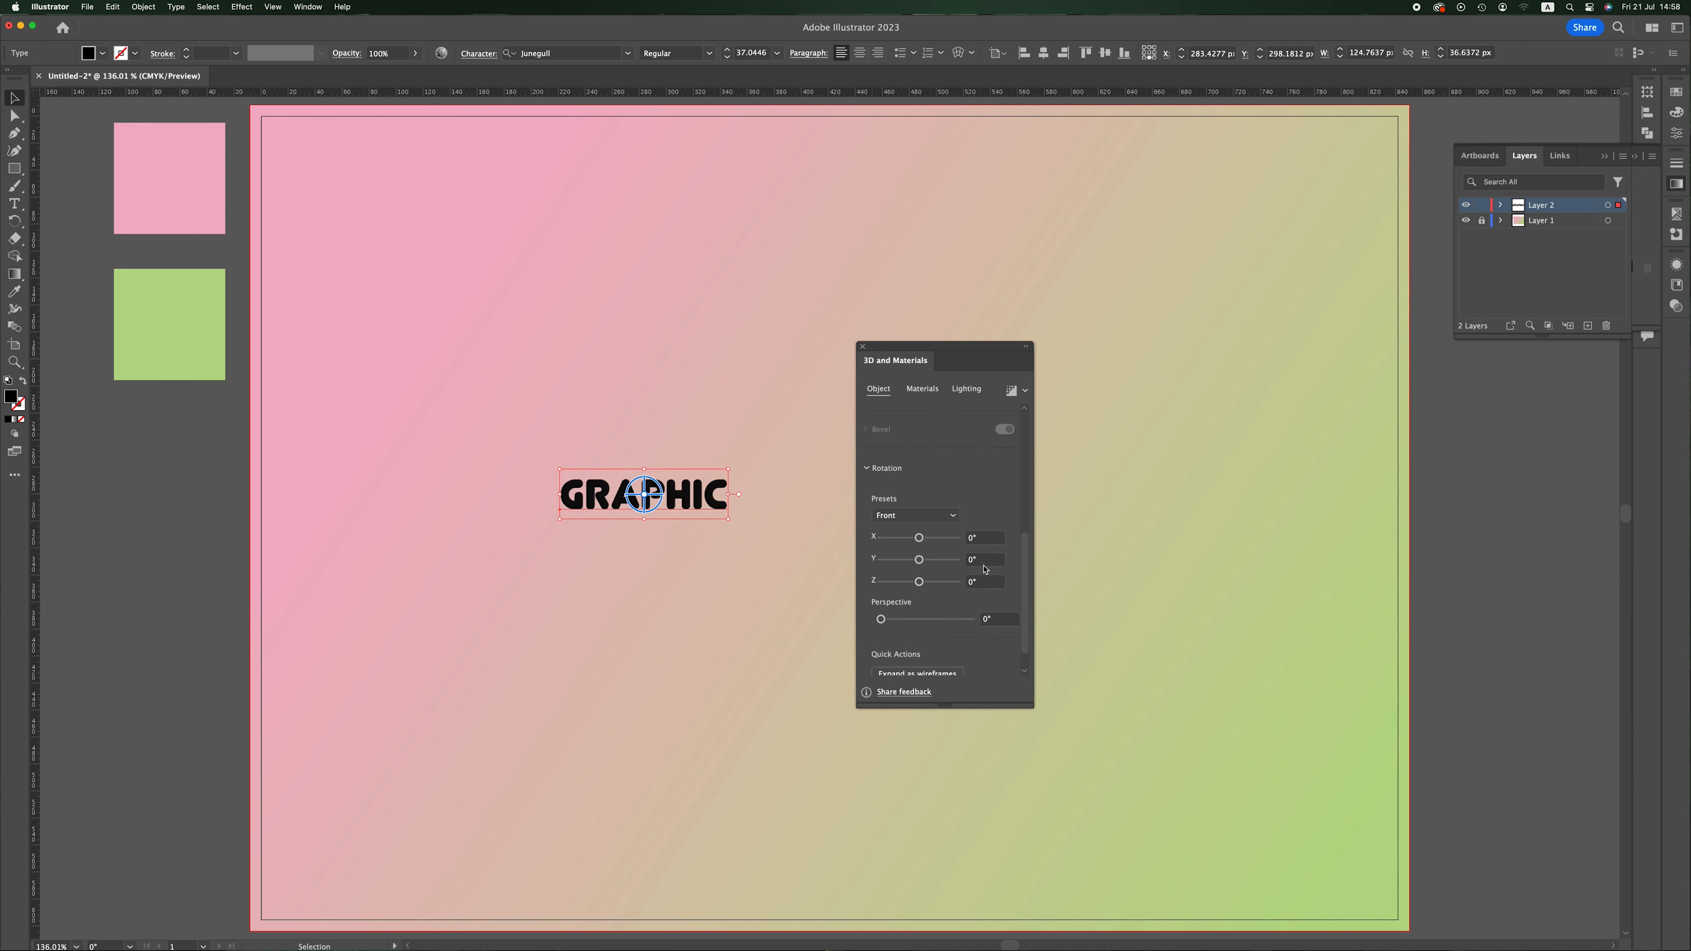
click(940, 516)
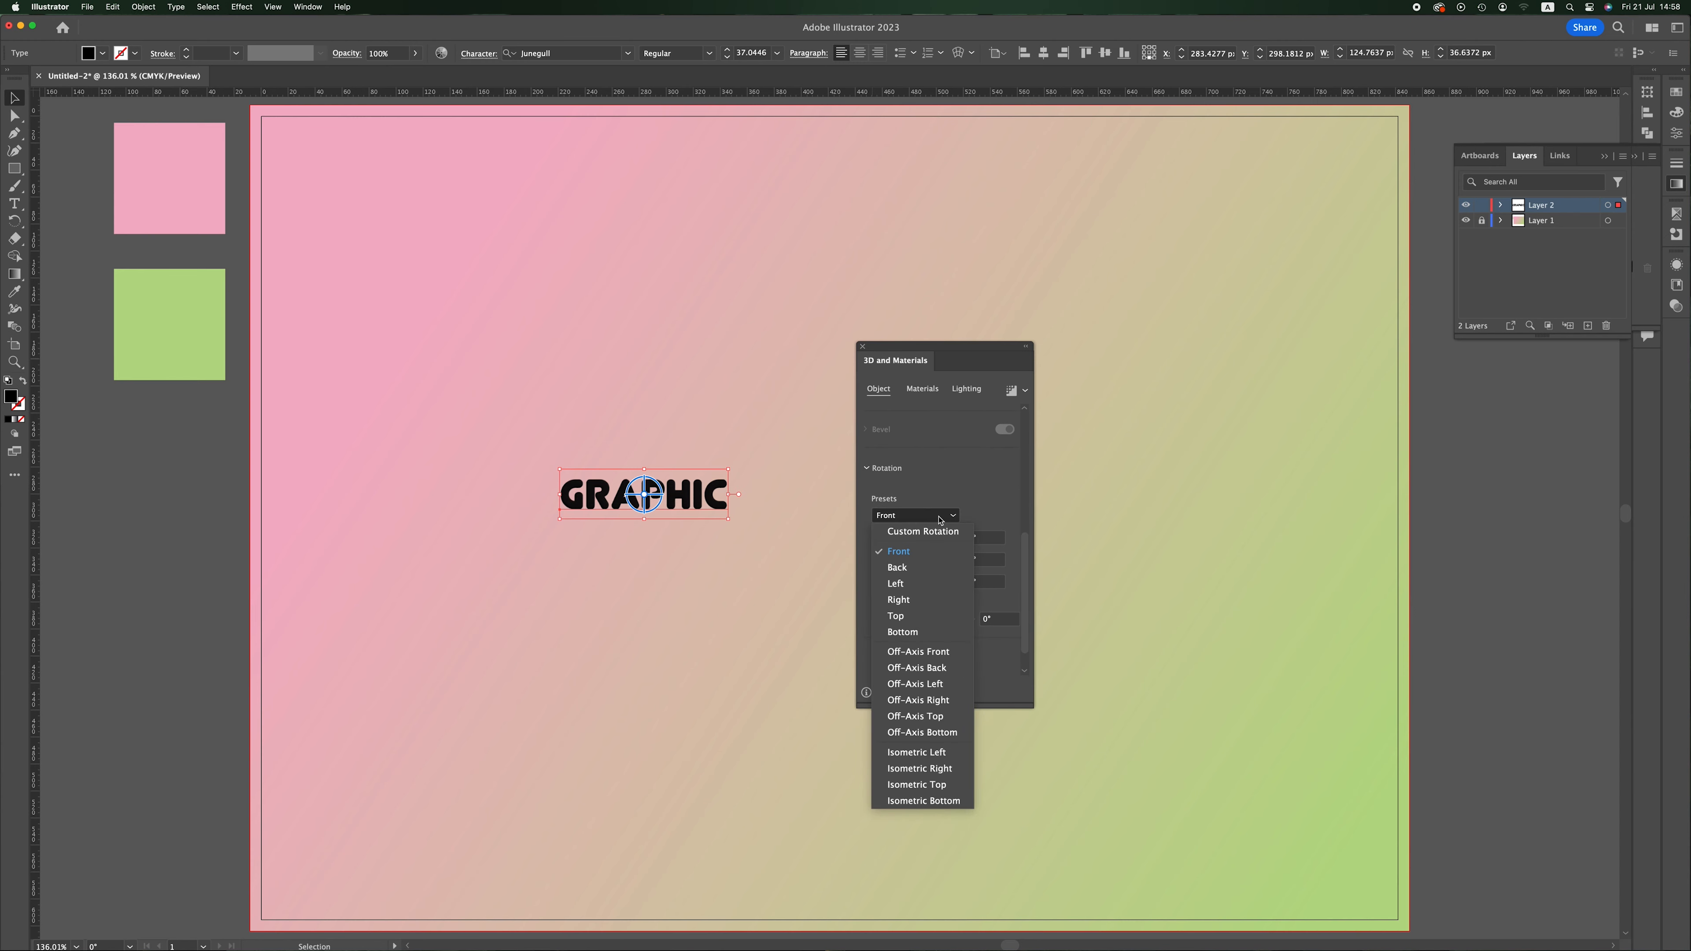
click(919, 768)
drag(1026, 568, 1028, 445)
Set the lettering's 3D light to 131% intensity, 45° rotation and 85% softness, with ambient light at 50%
click(922, 389)
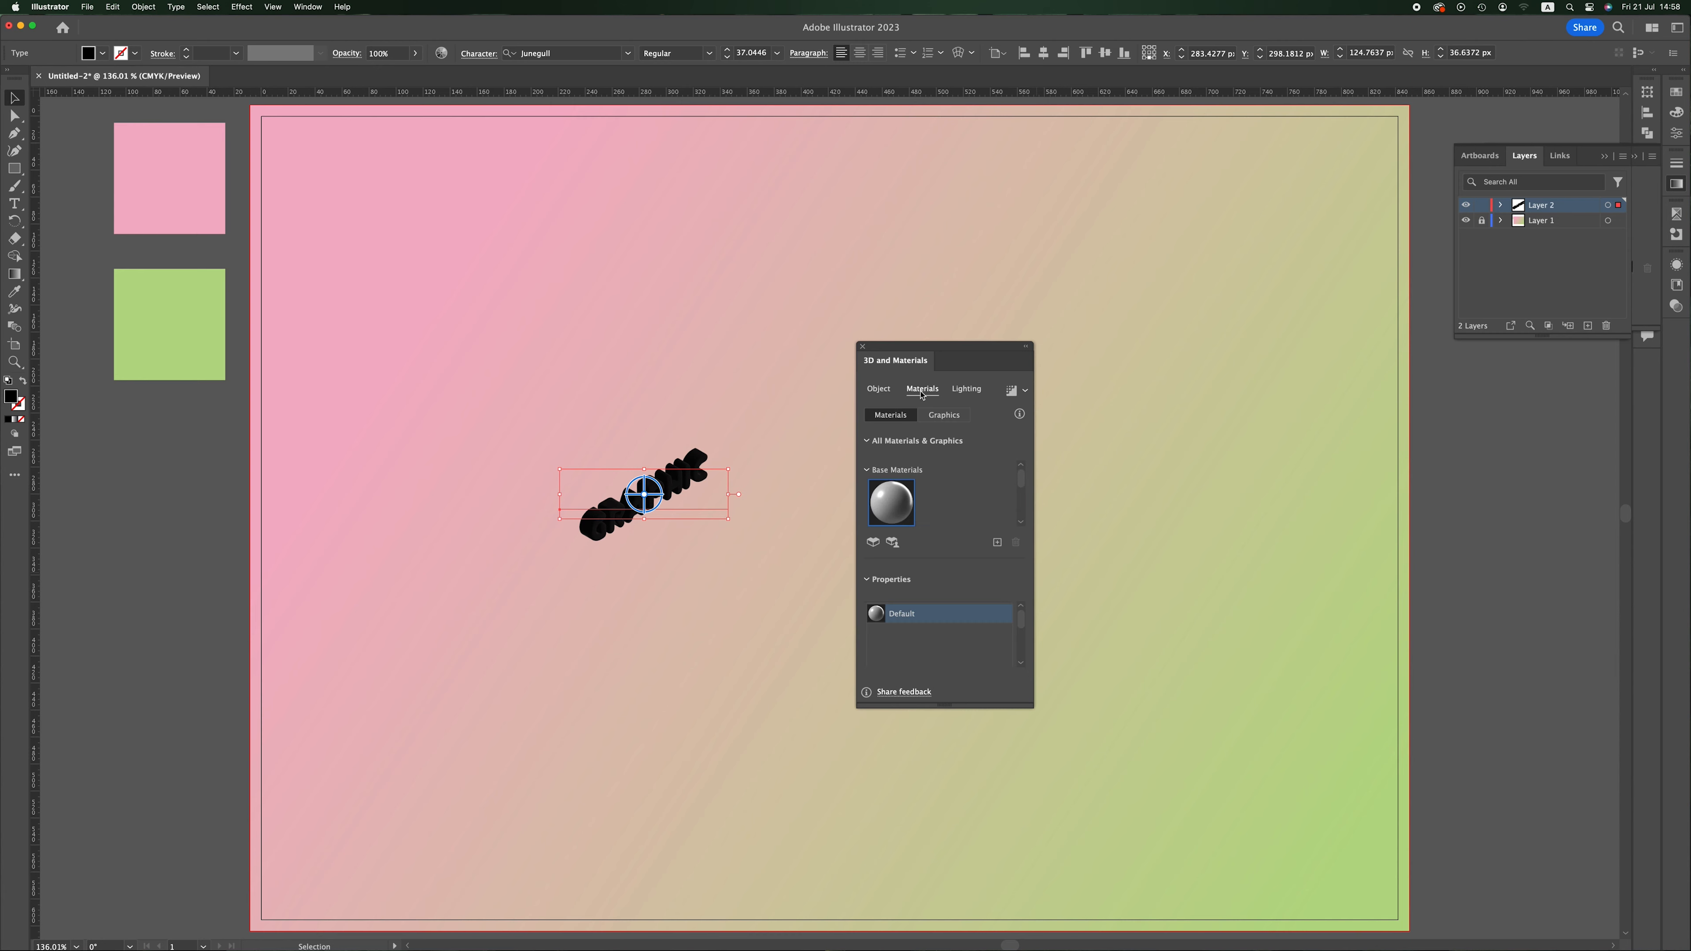
click(972, 391)
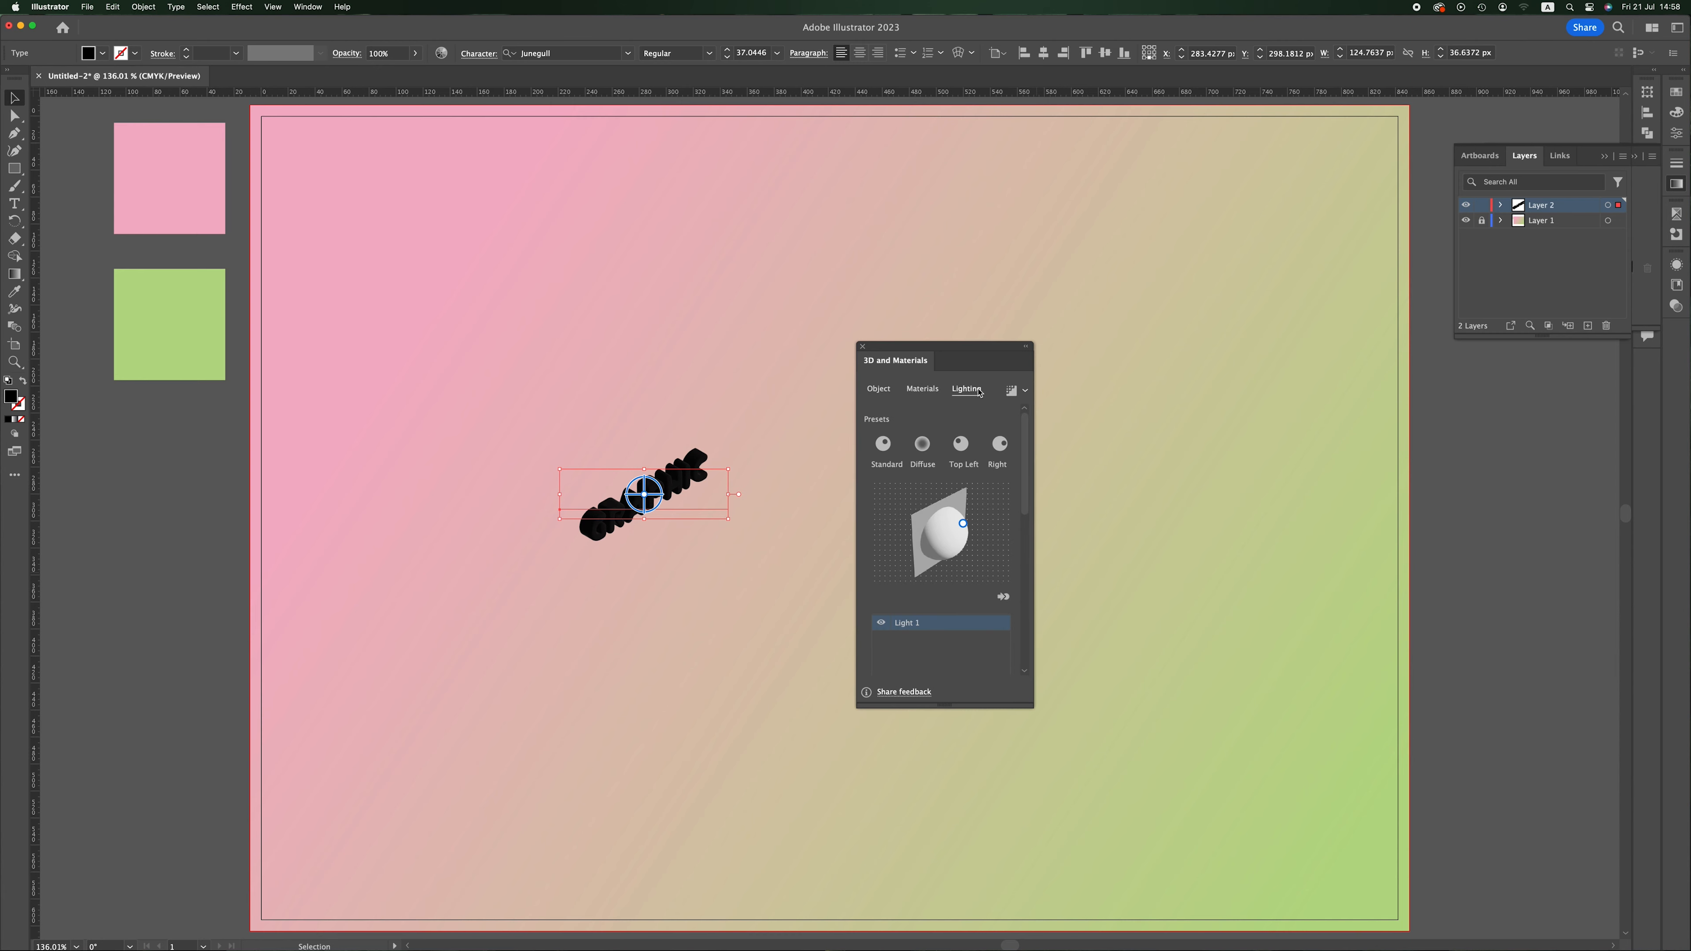
drag(1027, 479, 1025, 595)
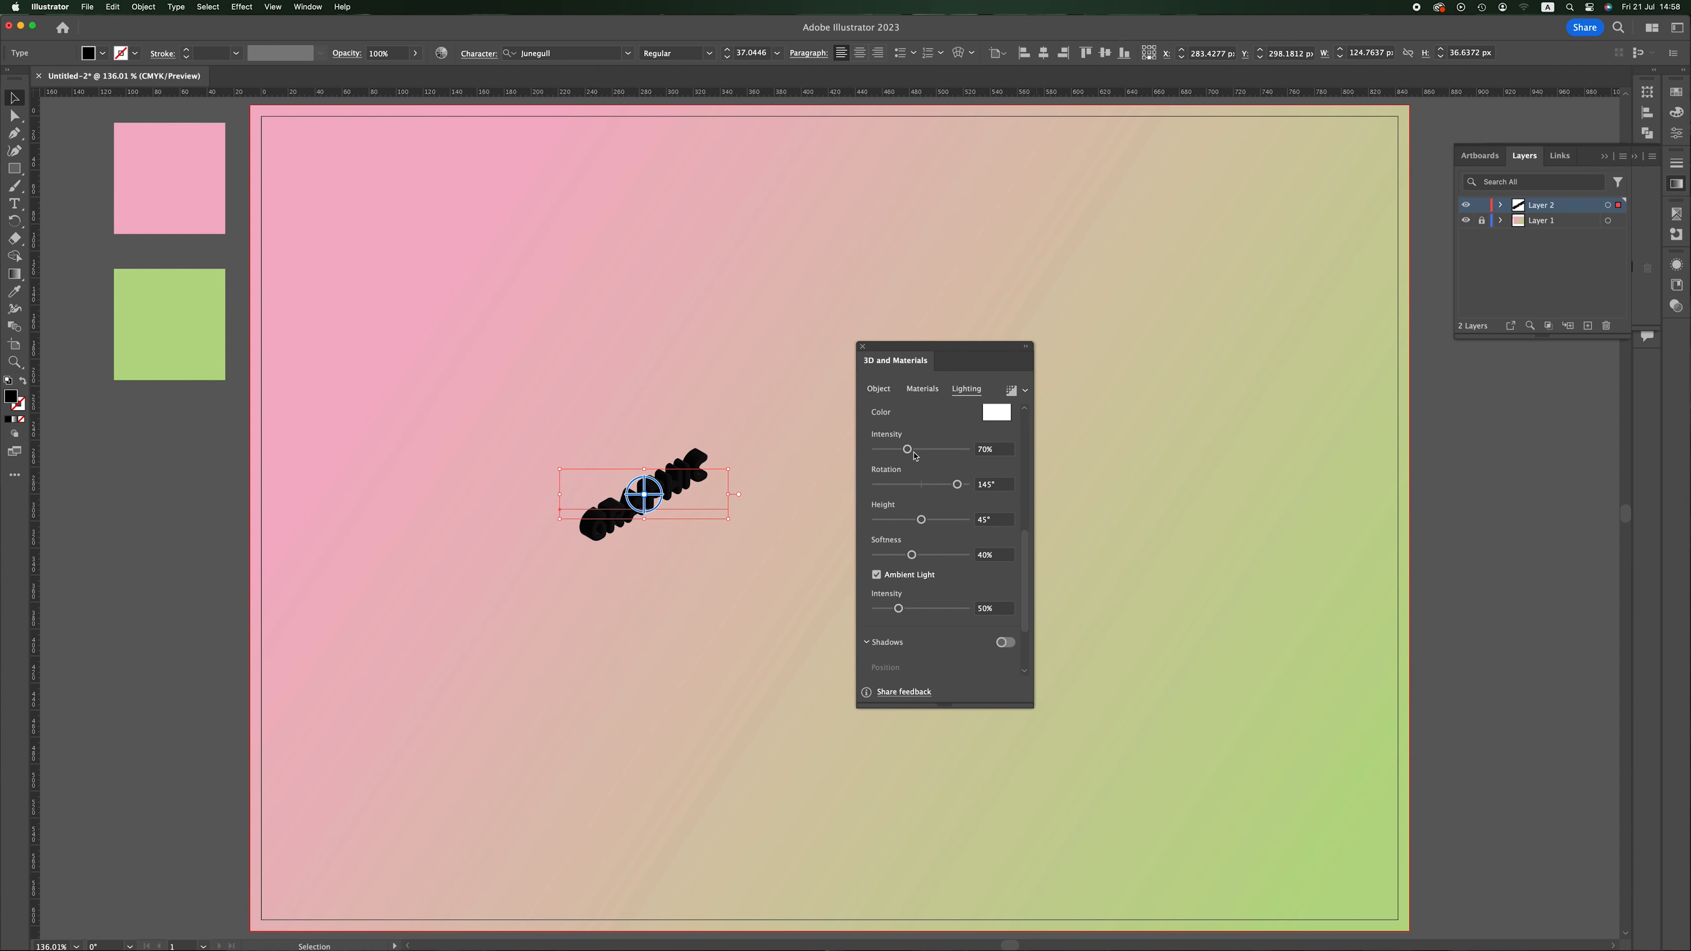
drag(911, 454, 939, 452)
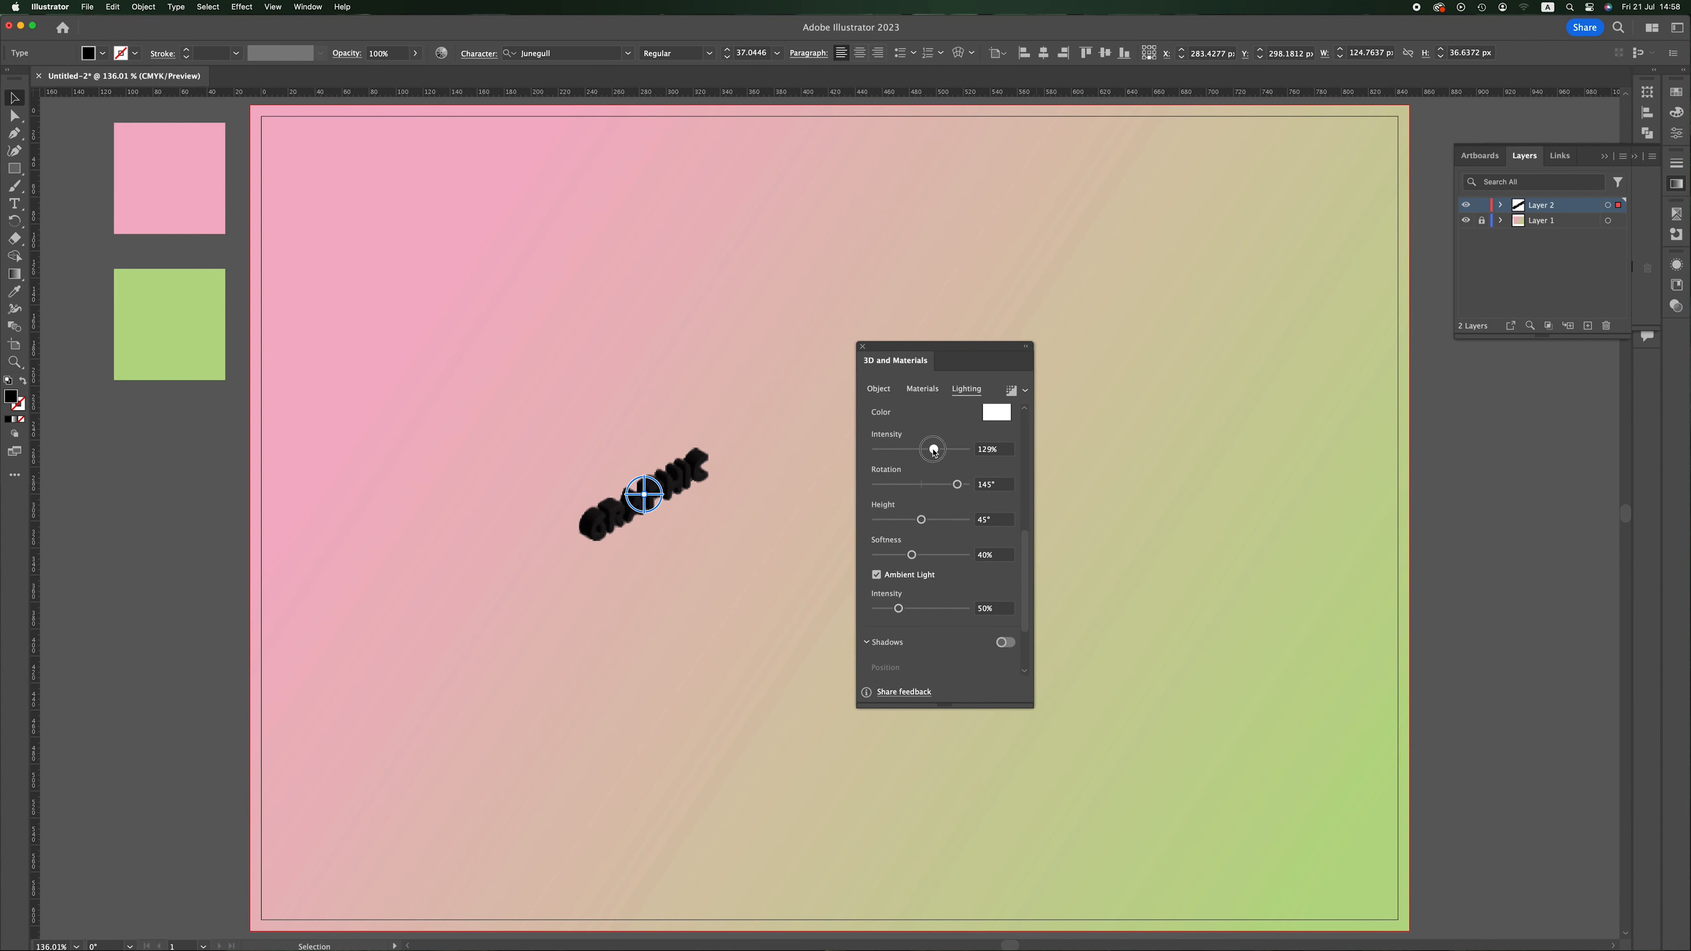
drag(935, 451, 936, 452)
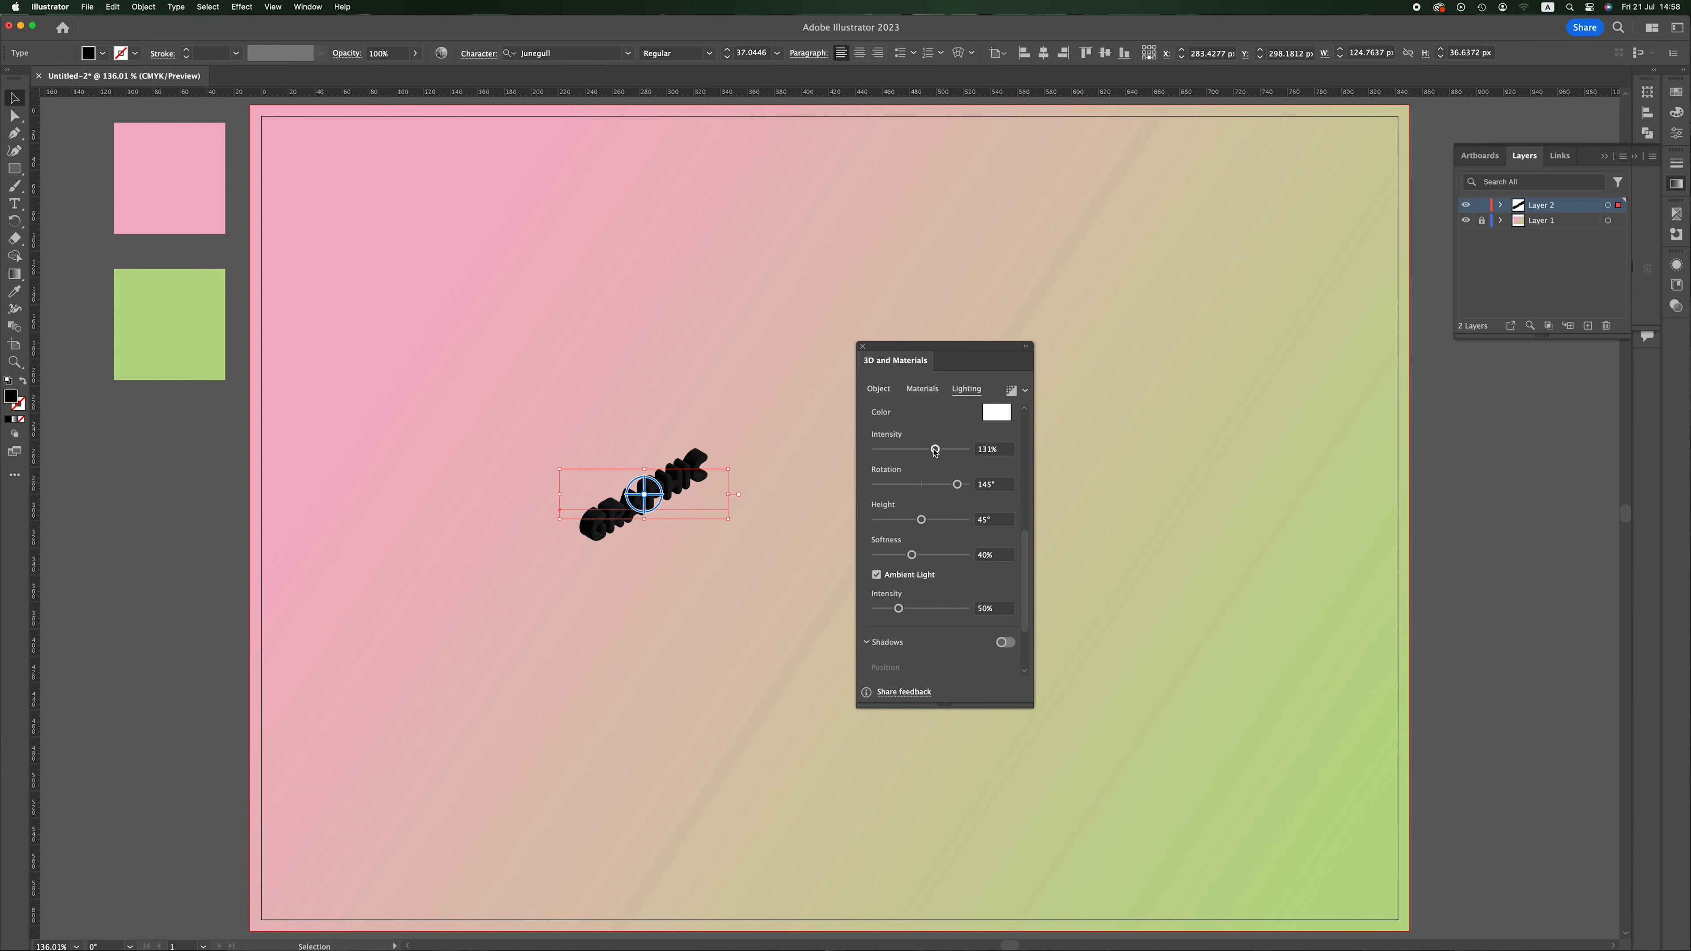
drag(957, 486, 924, 523)
drag(912, 557, 953, 558)
drag(904, 612, 904, 612)
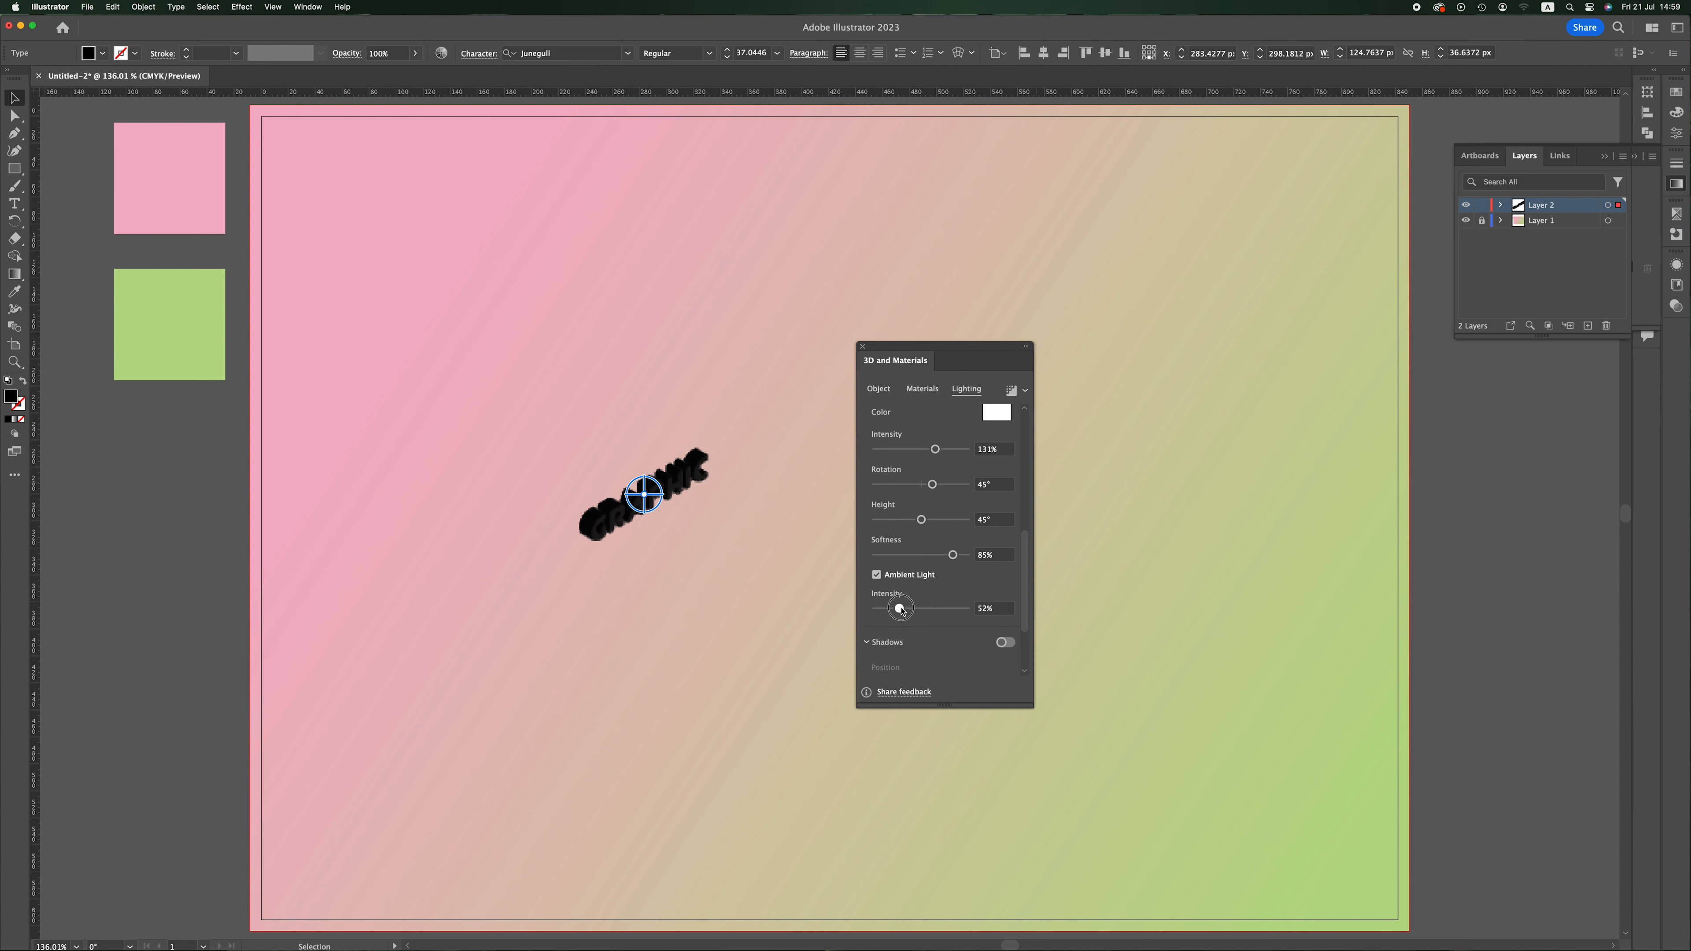
drag(901, 611, 901, 611)
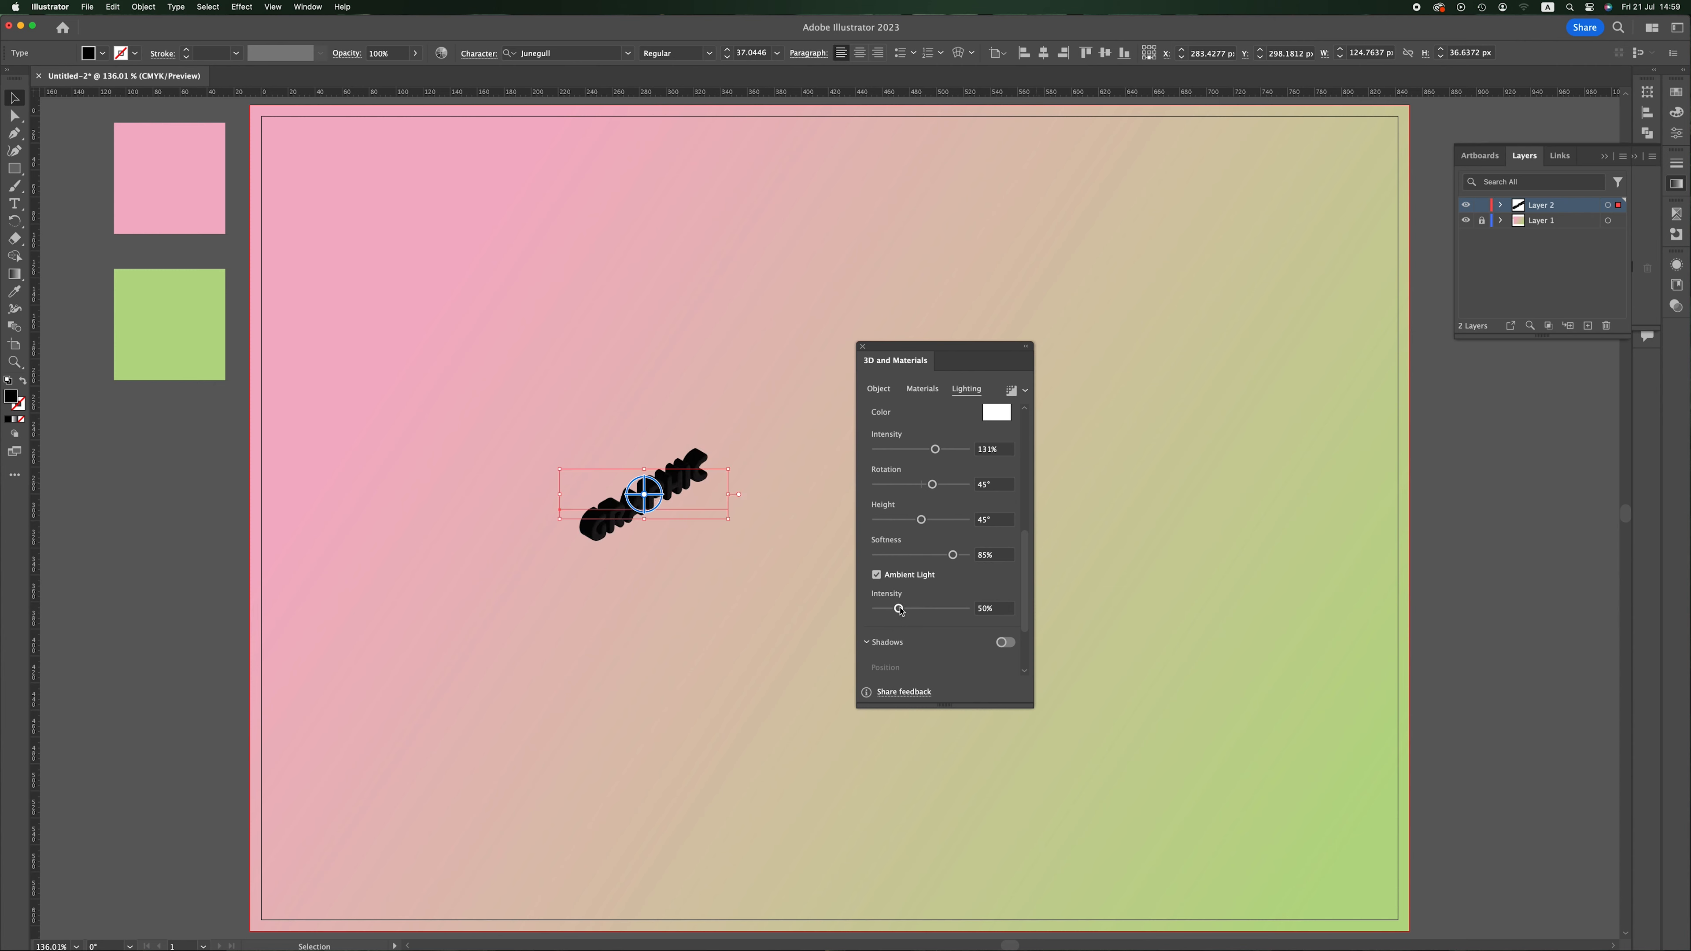
Enable a shadow behind the lettering with a 2% distance from the object and 150% shadow bounds
scroll(1023, 603, down, 3)
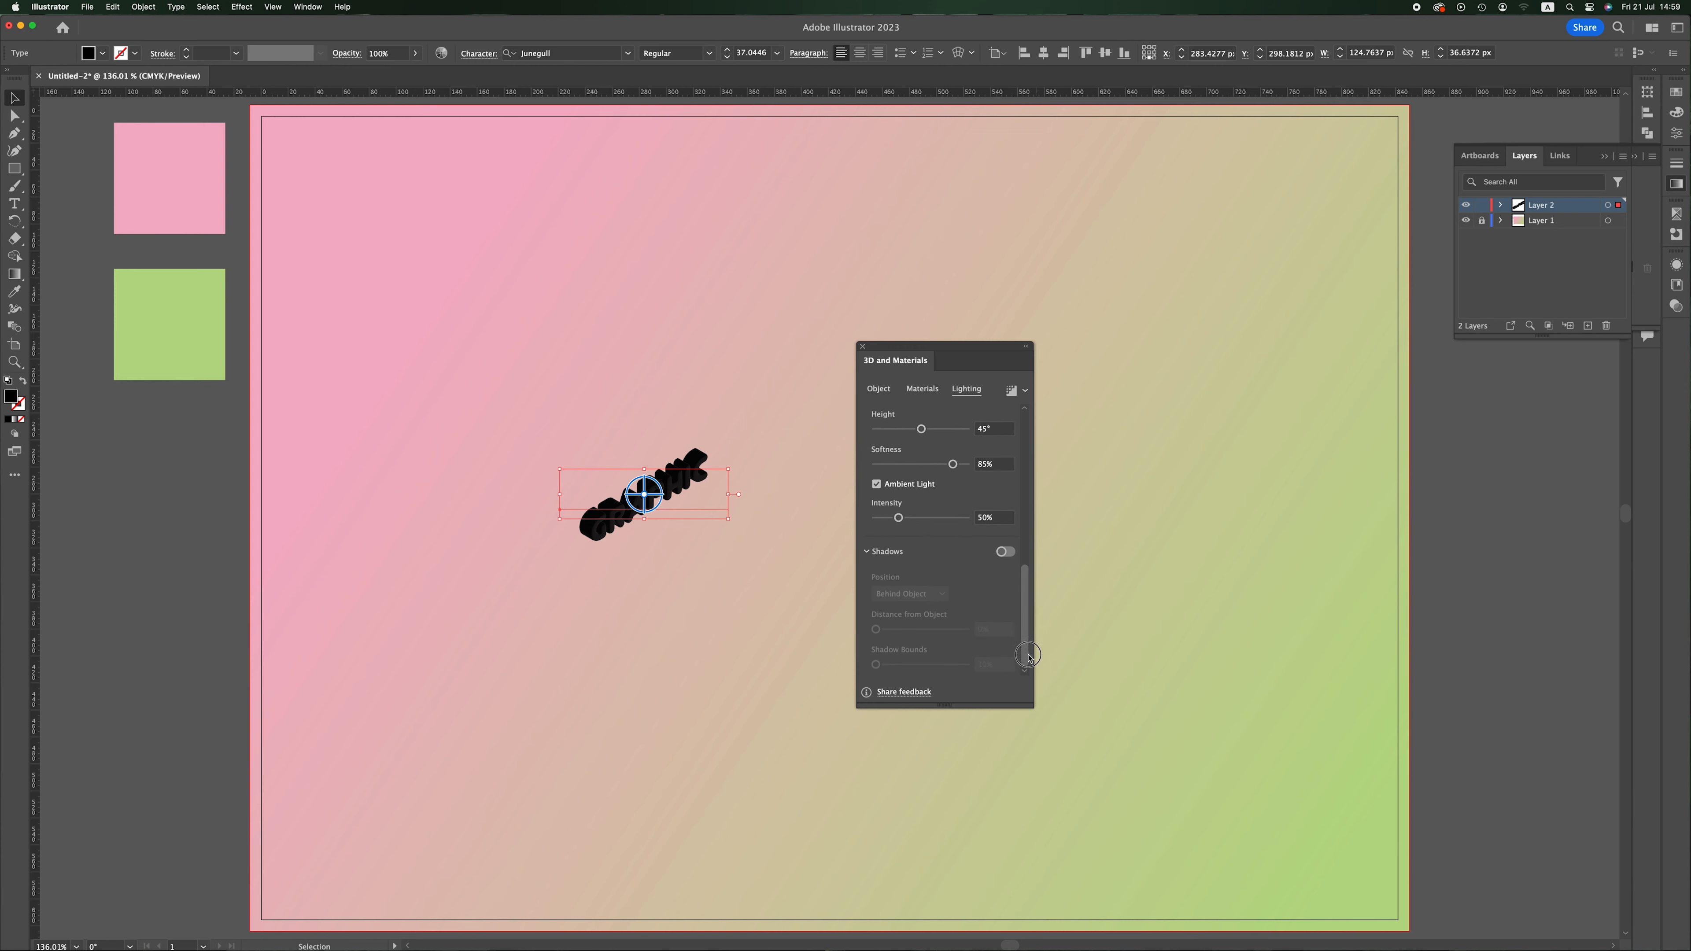
click(1008, 553)
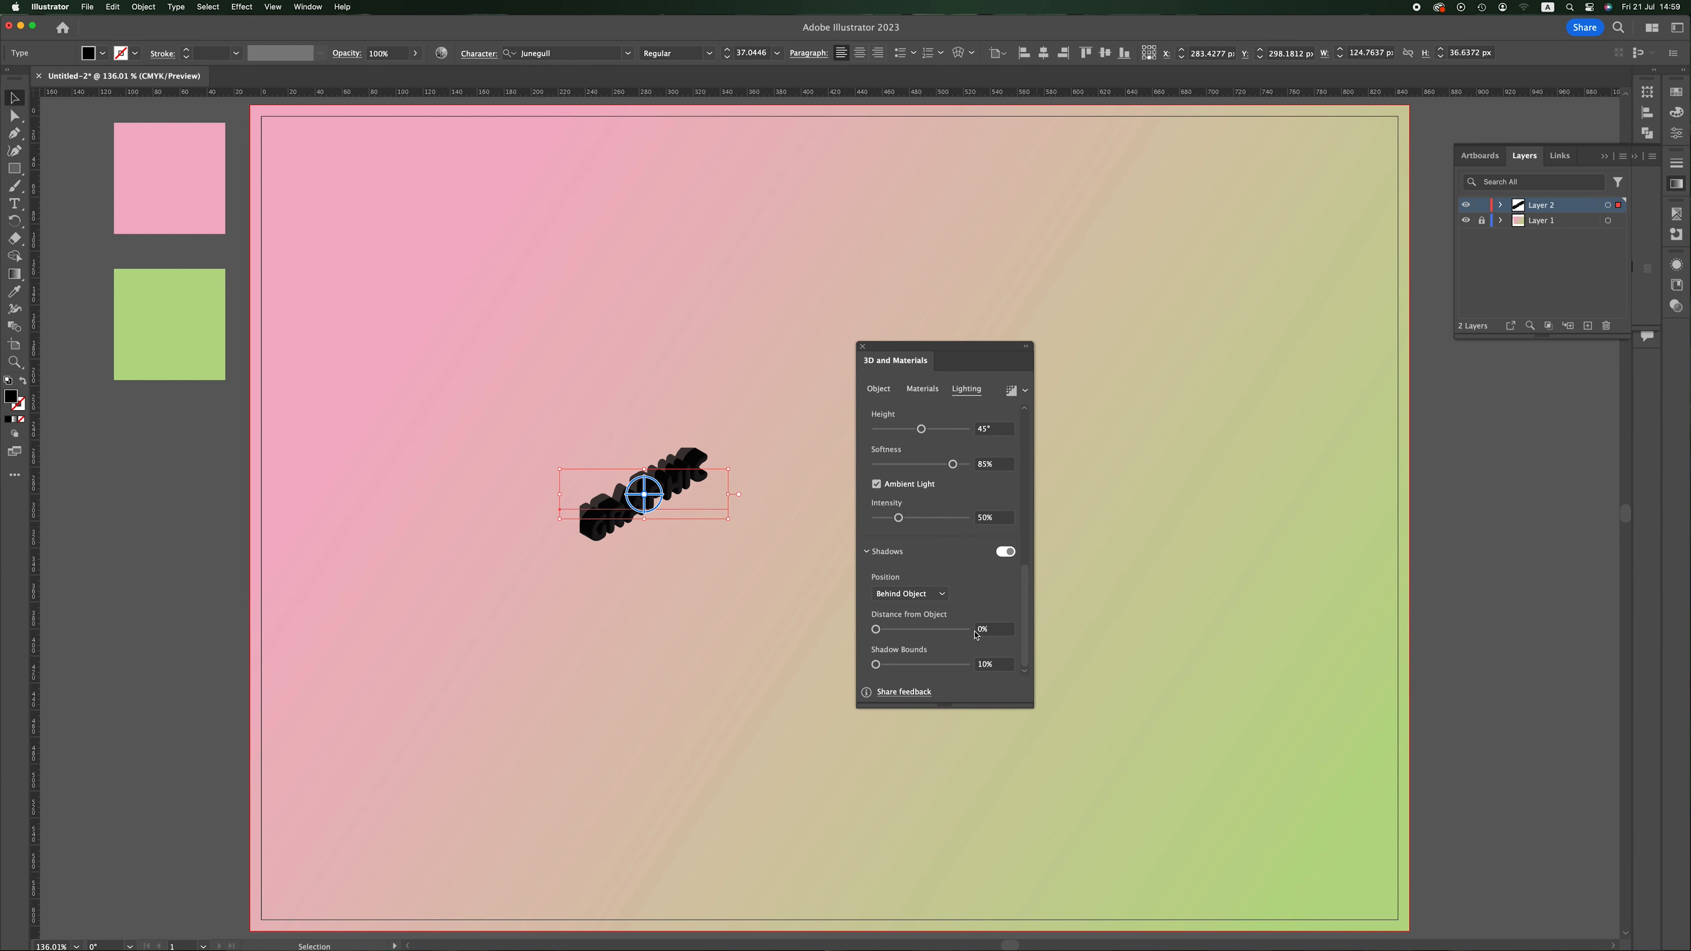
click(877, 630)
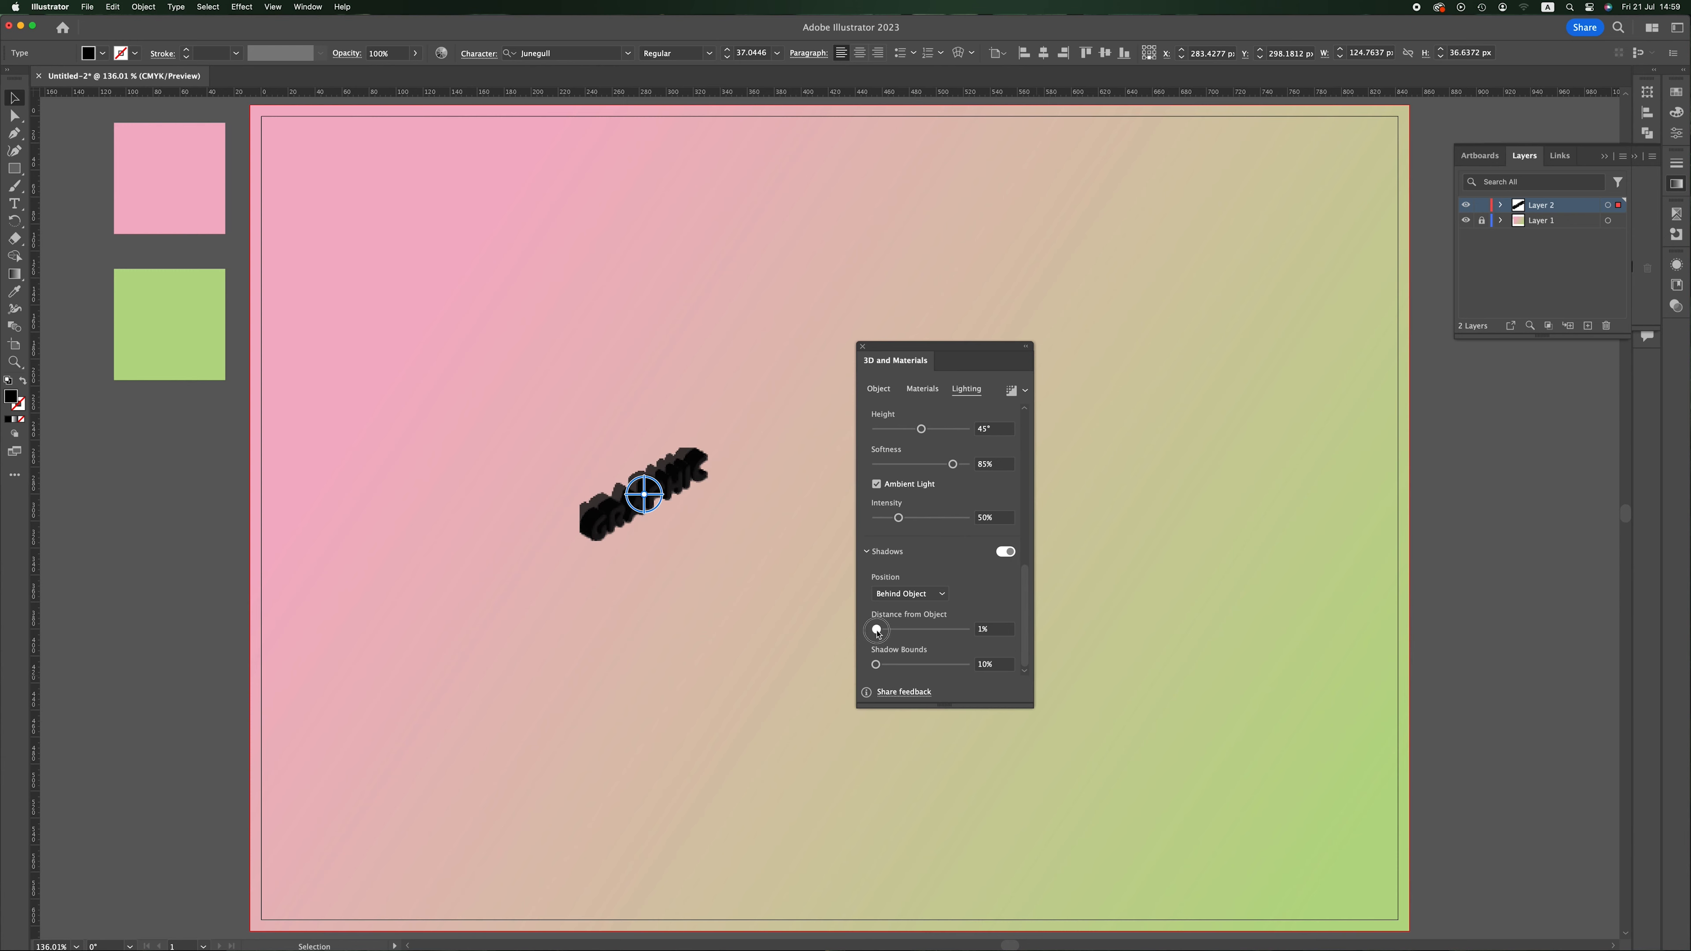
drag(876, 632, 913, 670)
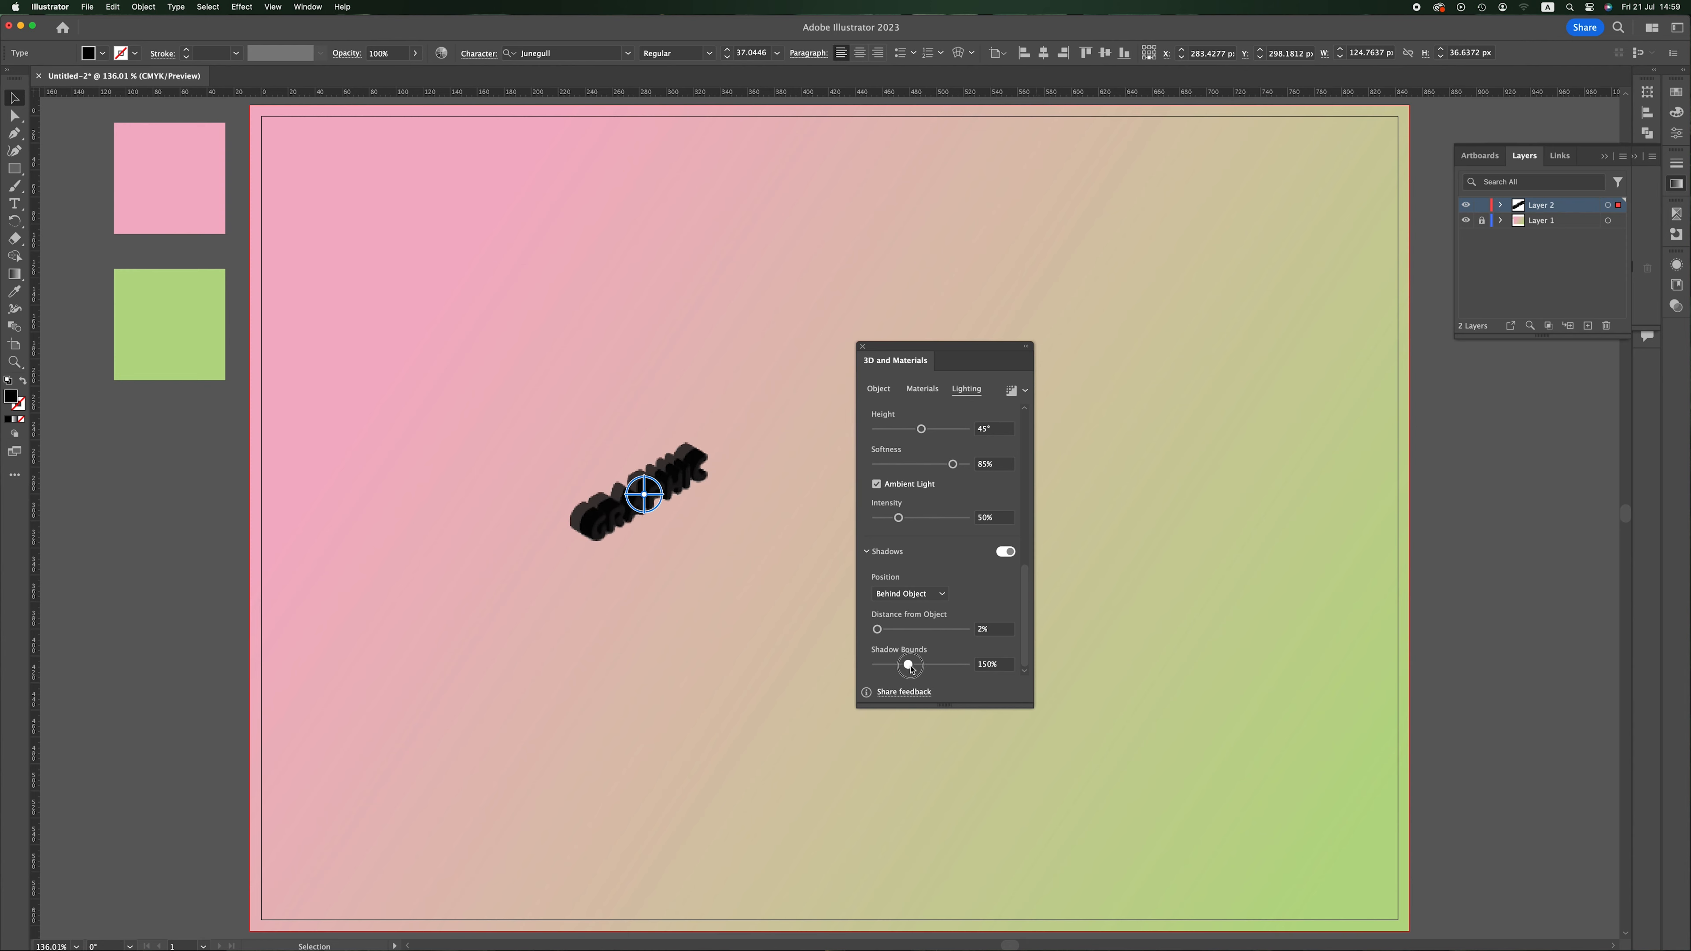
drag(912, 669, 912, 669)
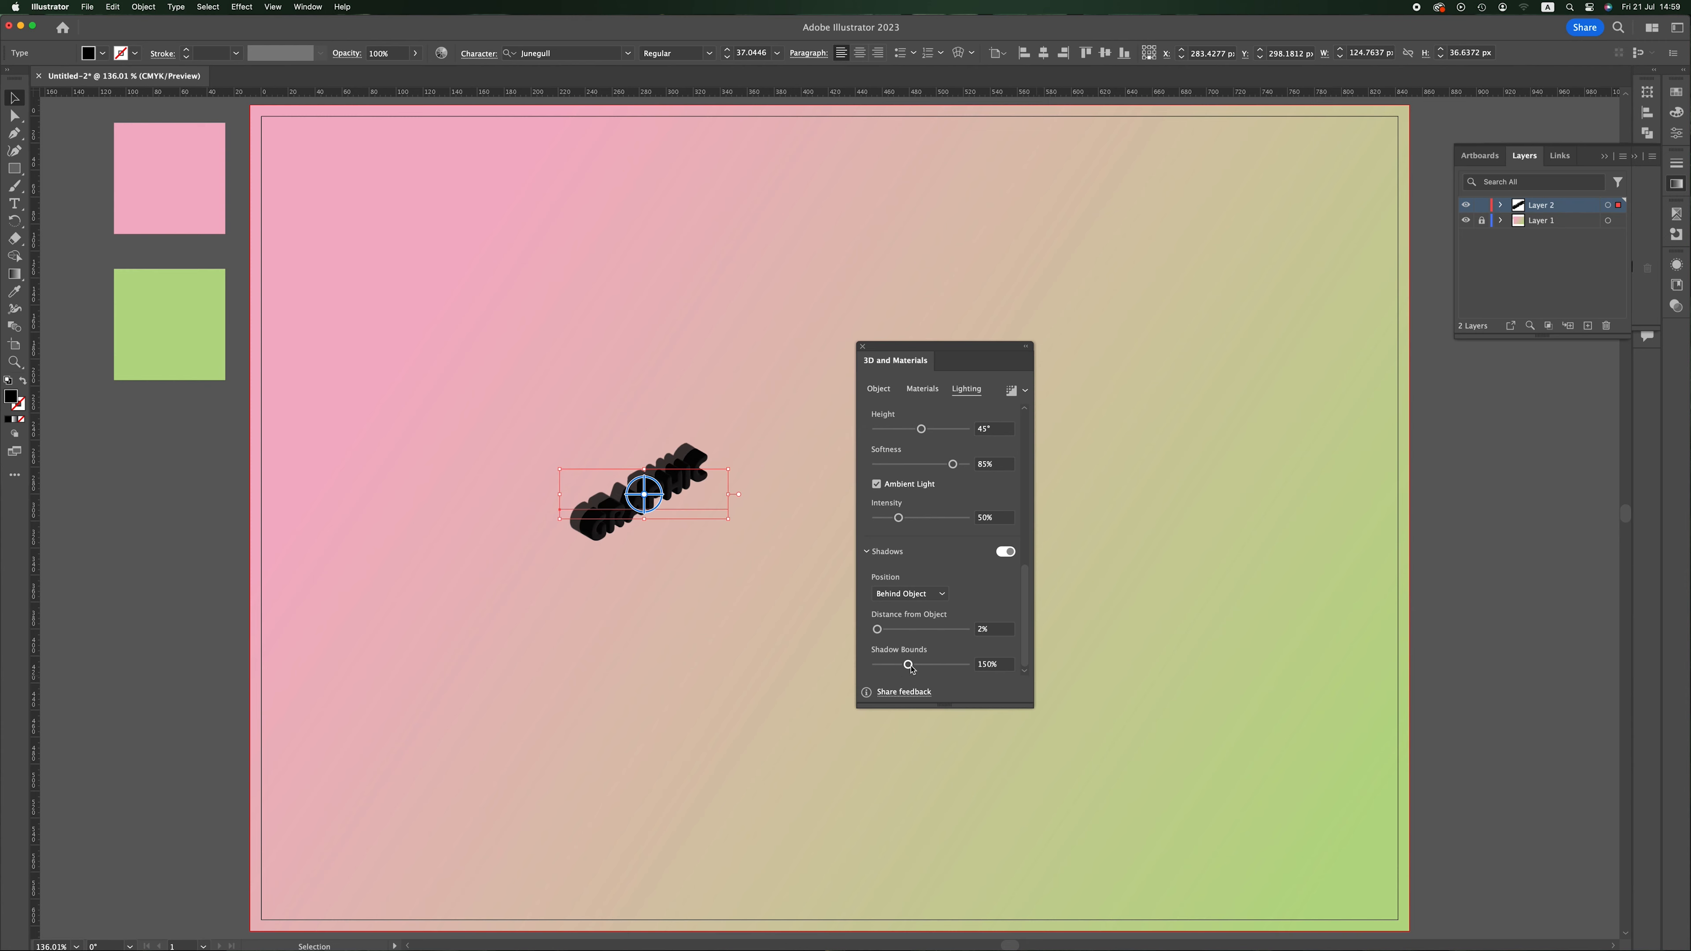
click(1106, 710)
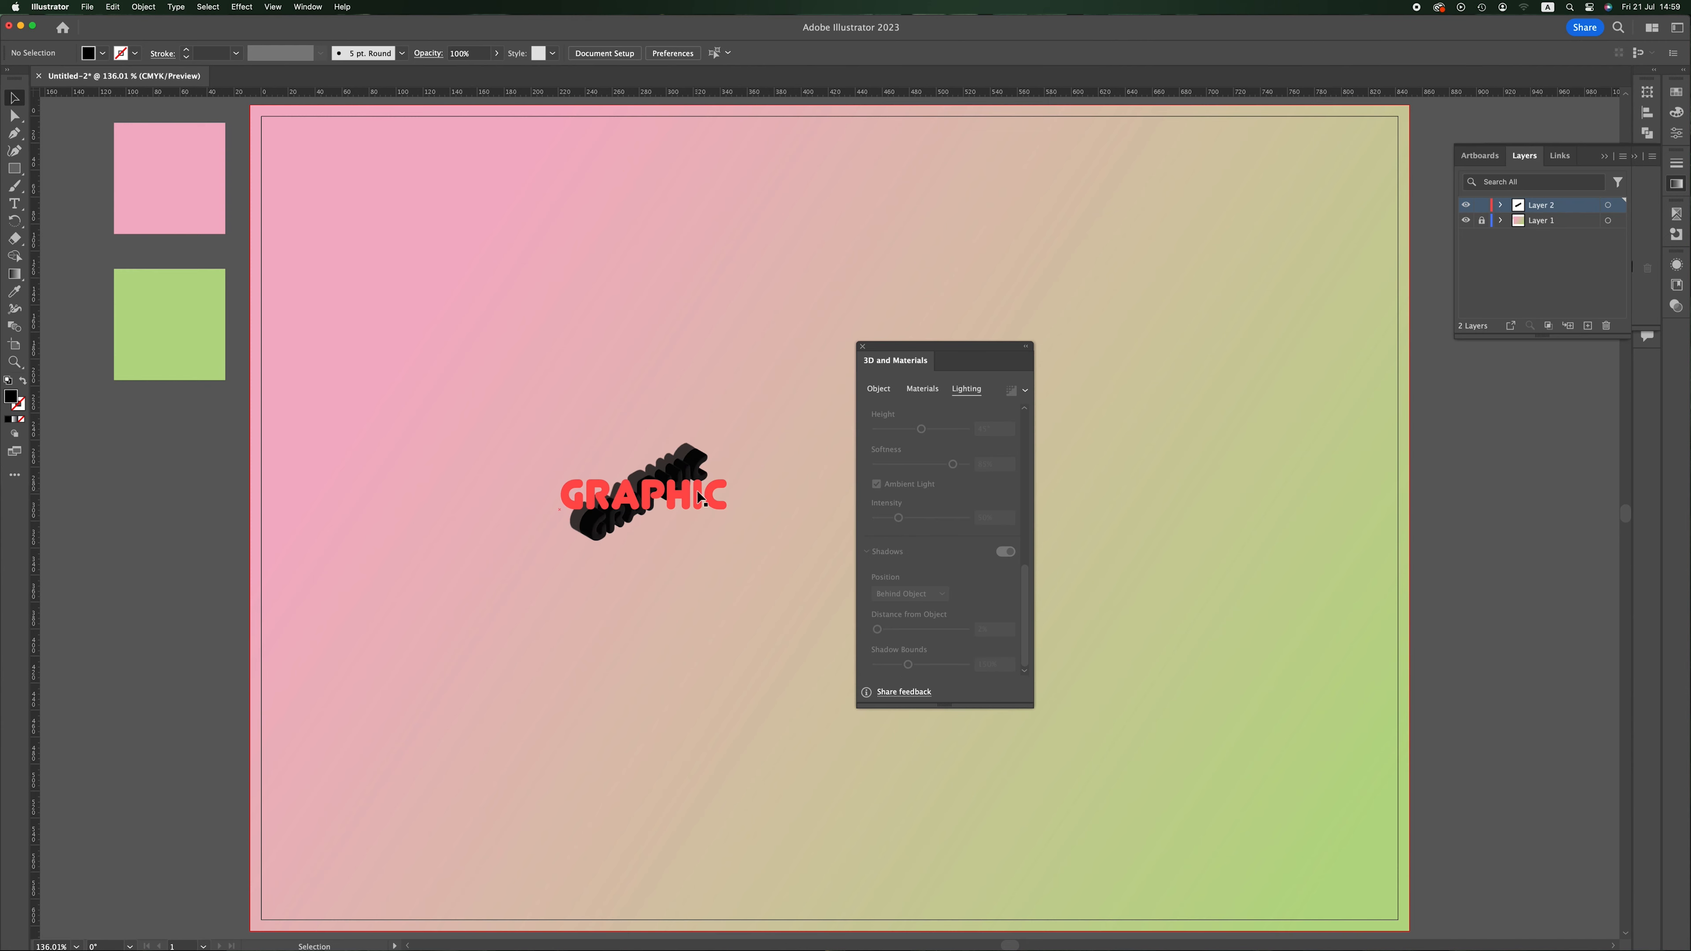
Enlarge the 3D "GRAPHIC" lettering to about 93 pt and recolour it with the pink sampled from the pink swatch square
drag(898, 350, 1210, 391)
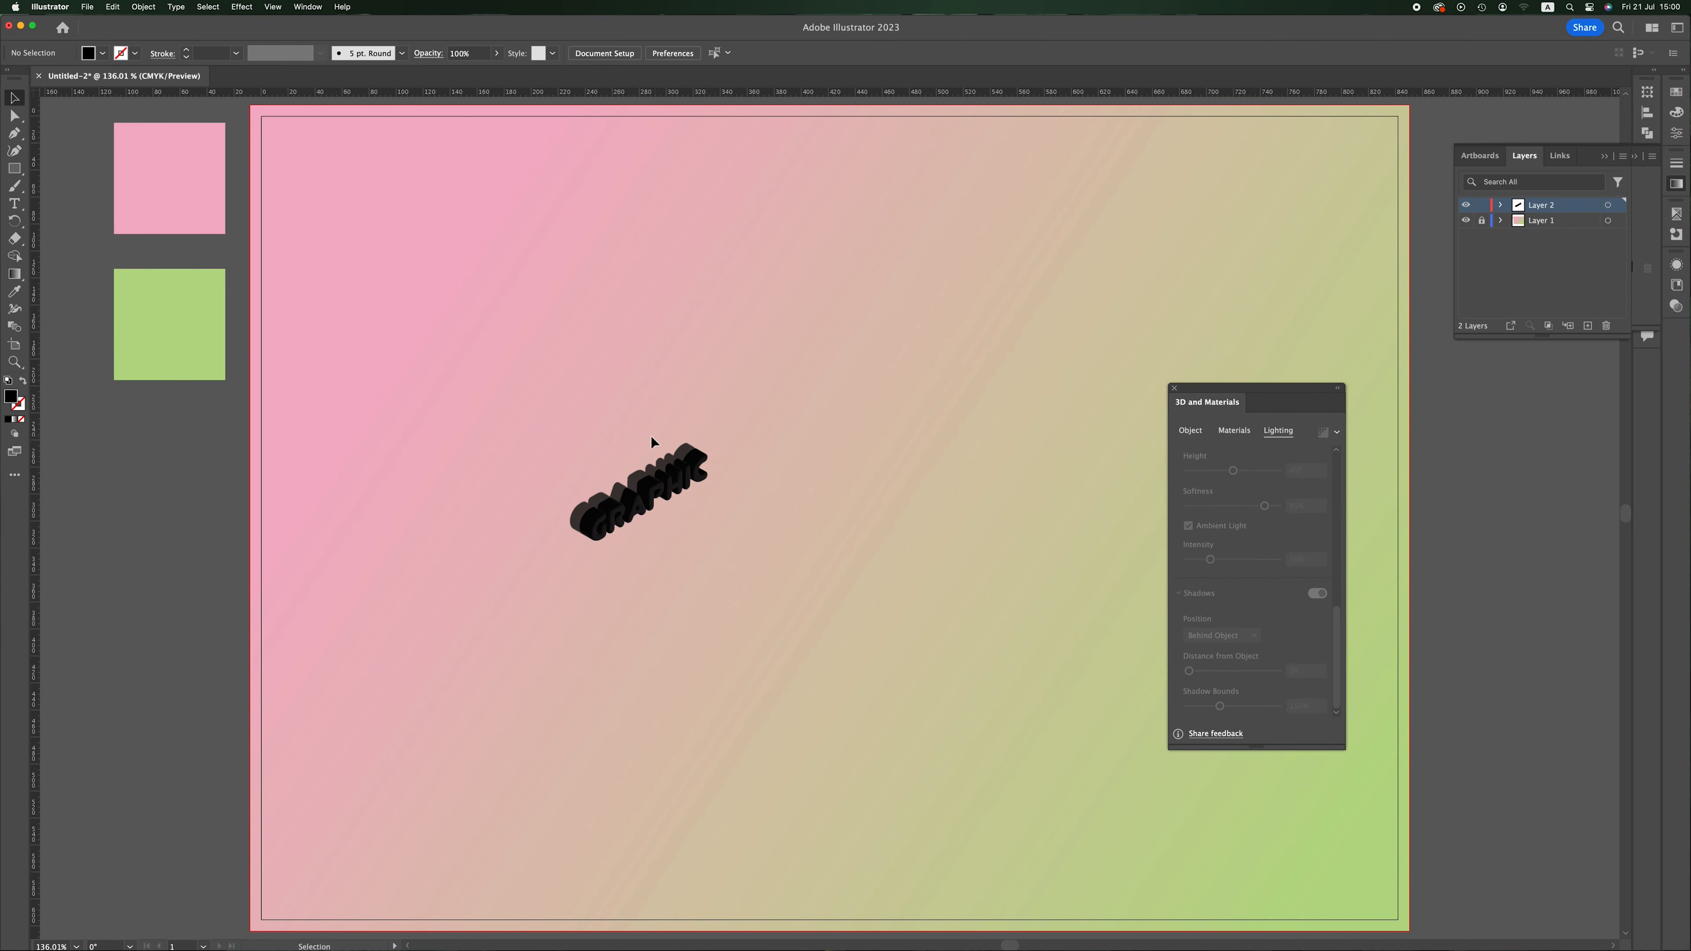
click(674, 491)
drag(730, 521, 855, 604)
key(i)
click(177, 186)
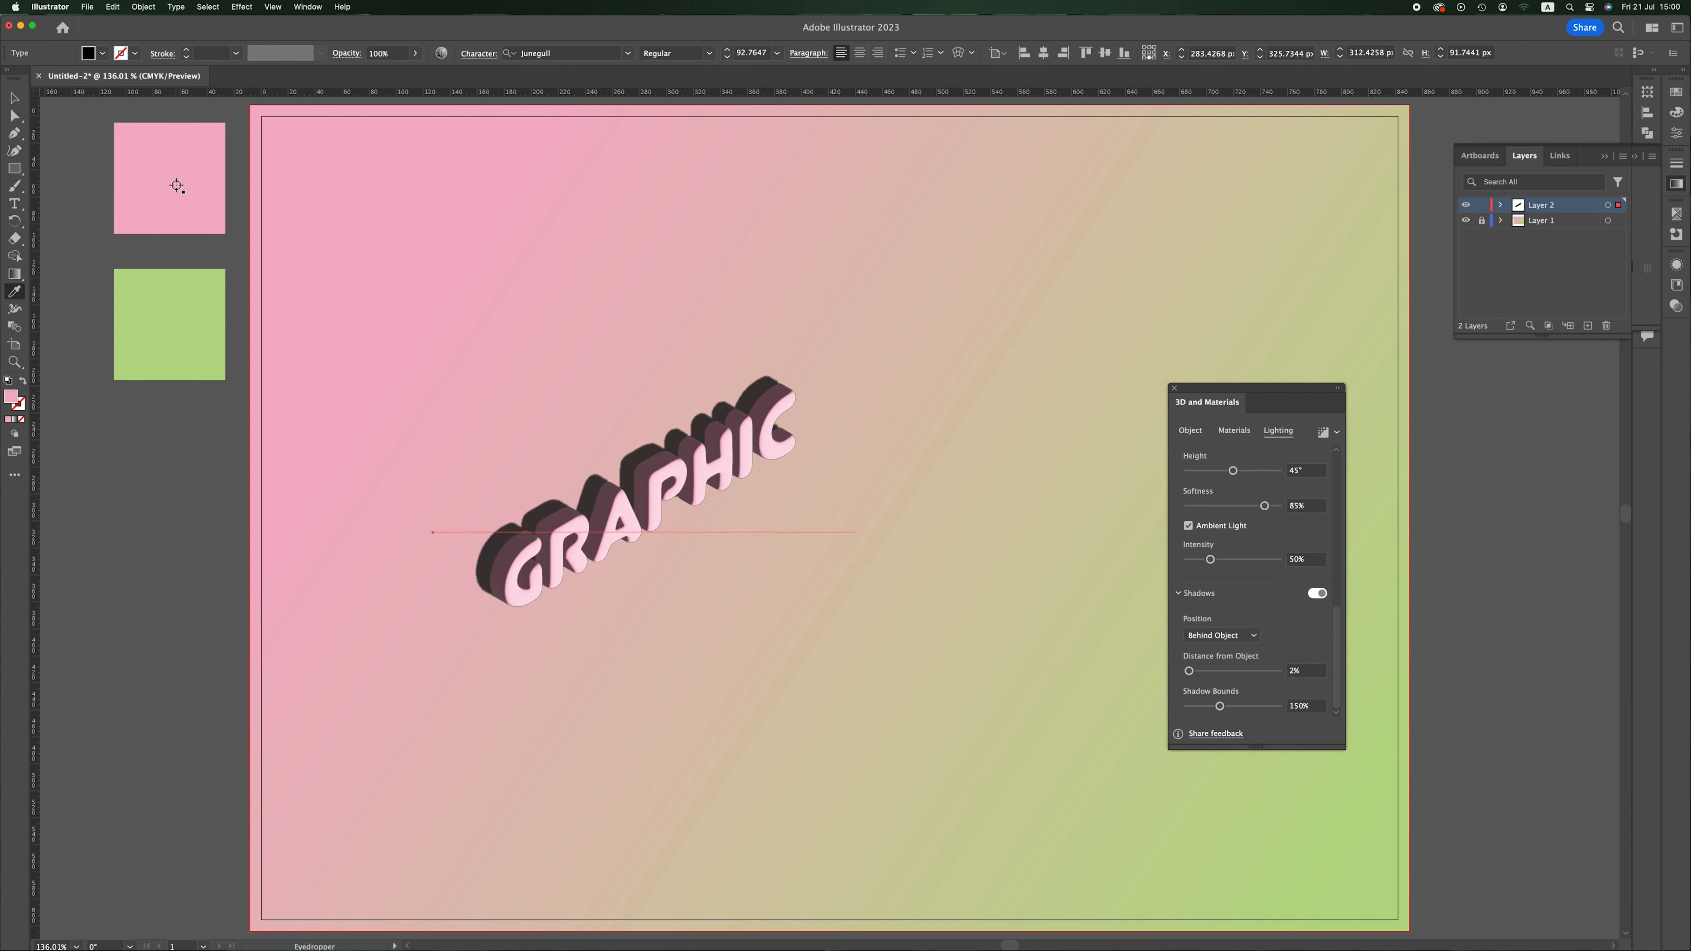
key(v)
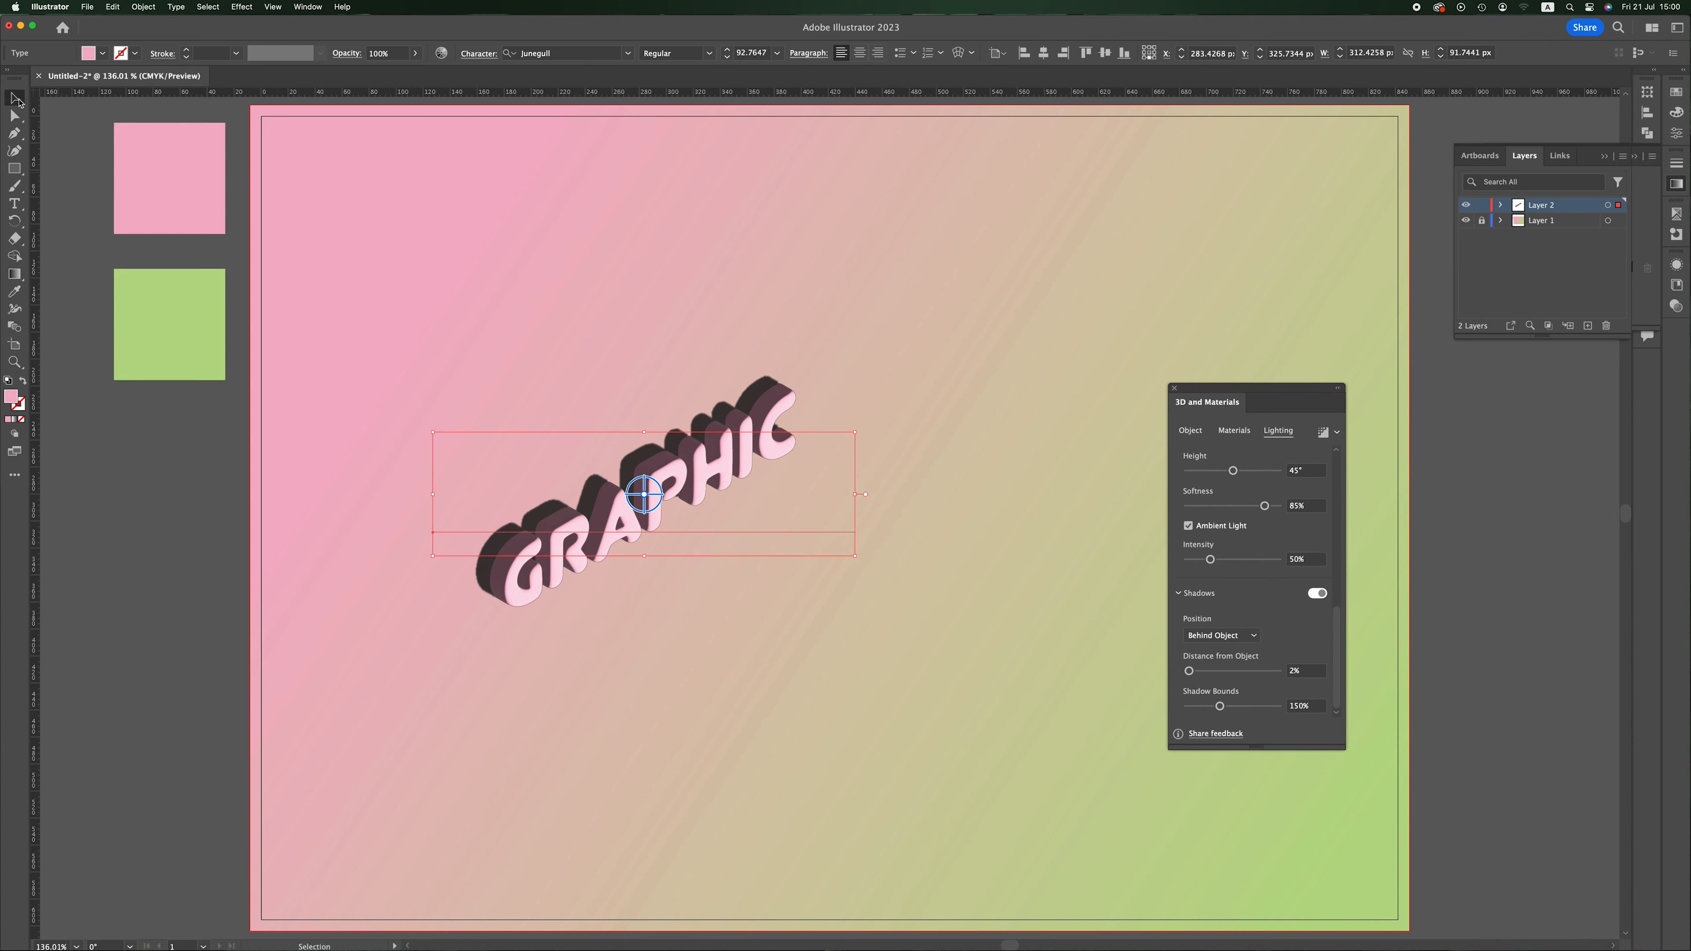
Enlarge the pink lettering to about 165 pt and move it up and slightly to the right on the artboard
drag(856, 558, 1019, 663)
drag(759, 450, 815, 348)
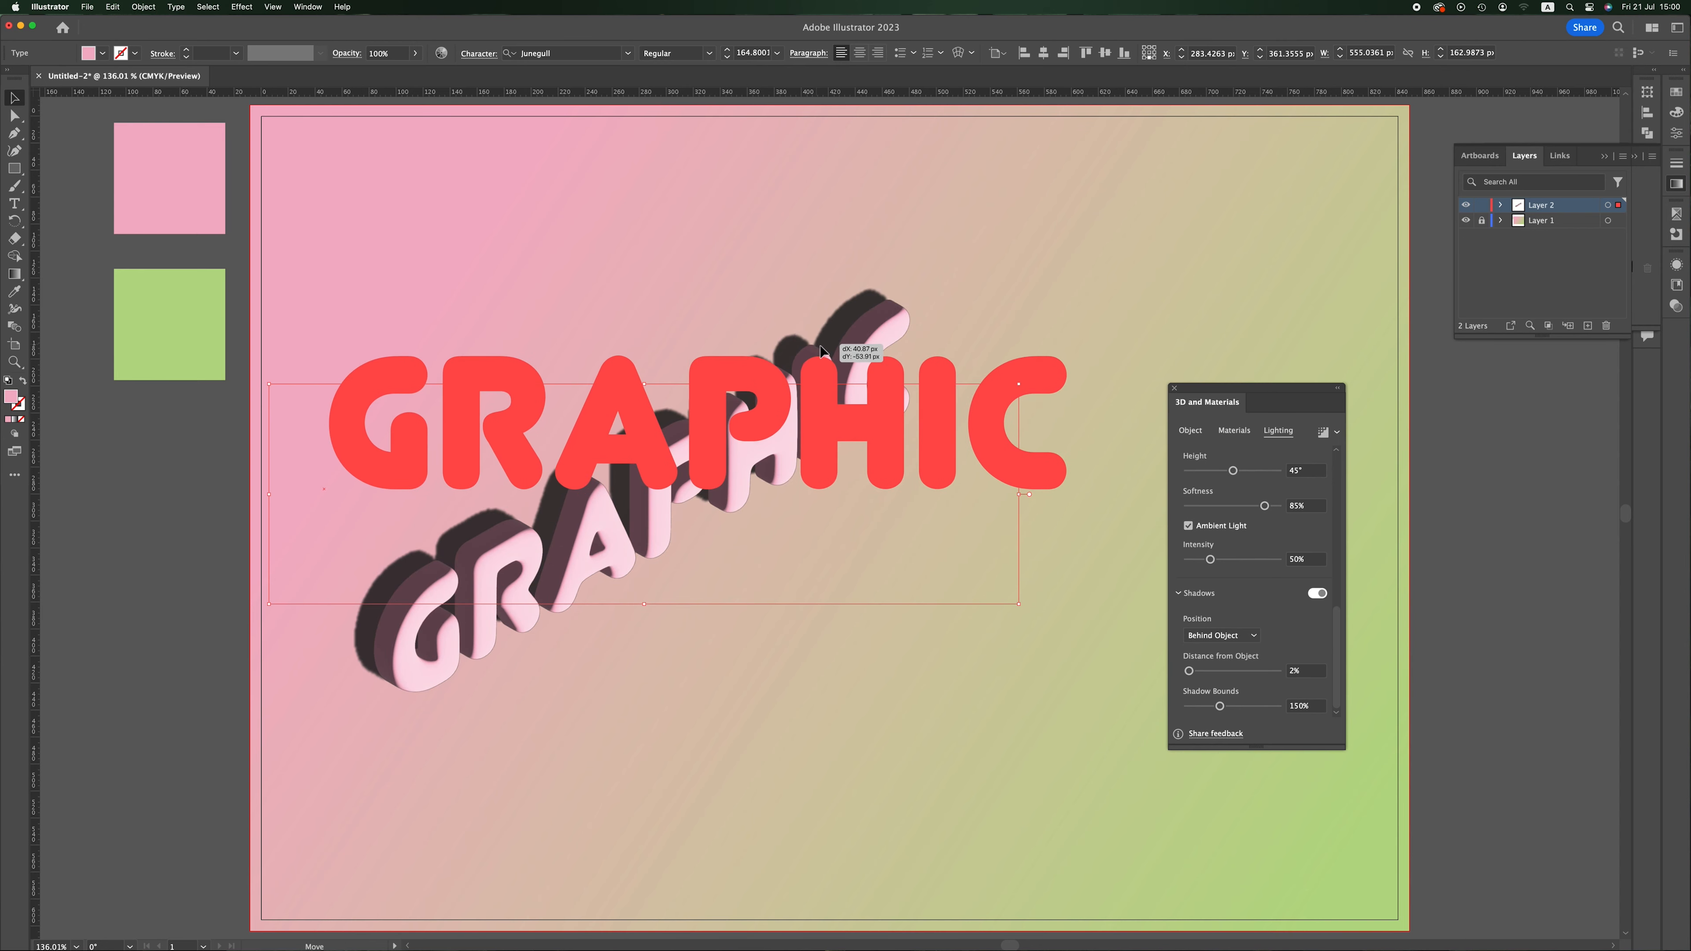
drag(1201, 387, 1462, 472)
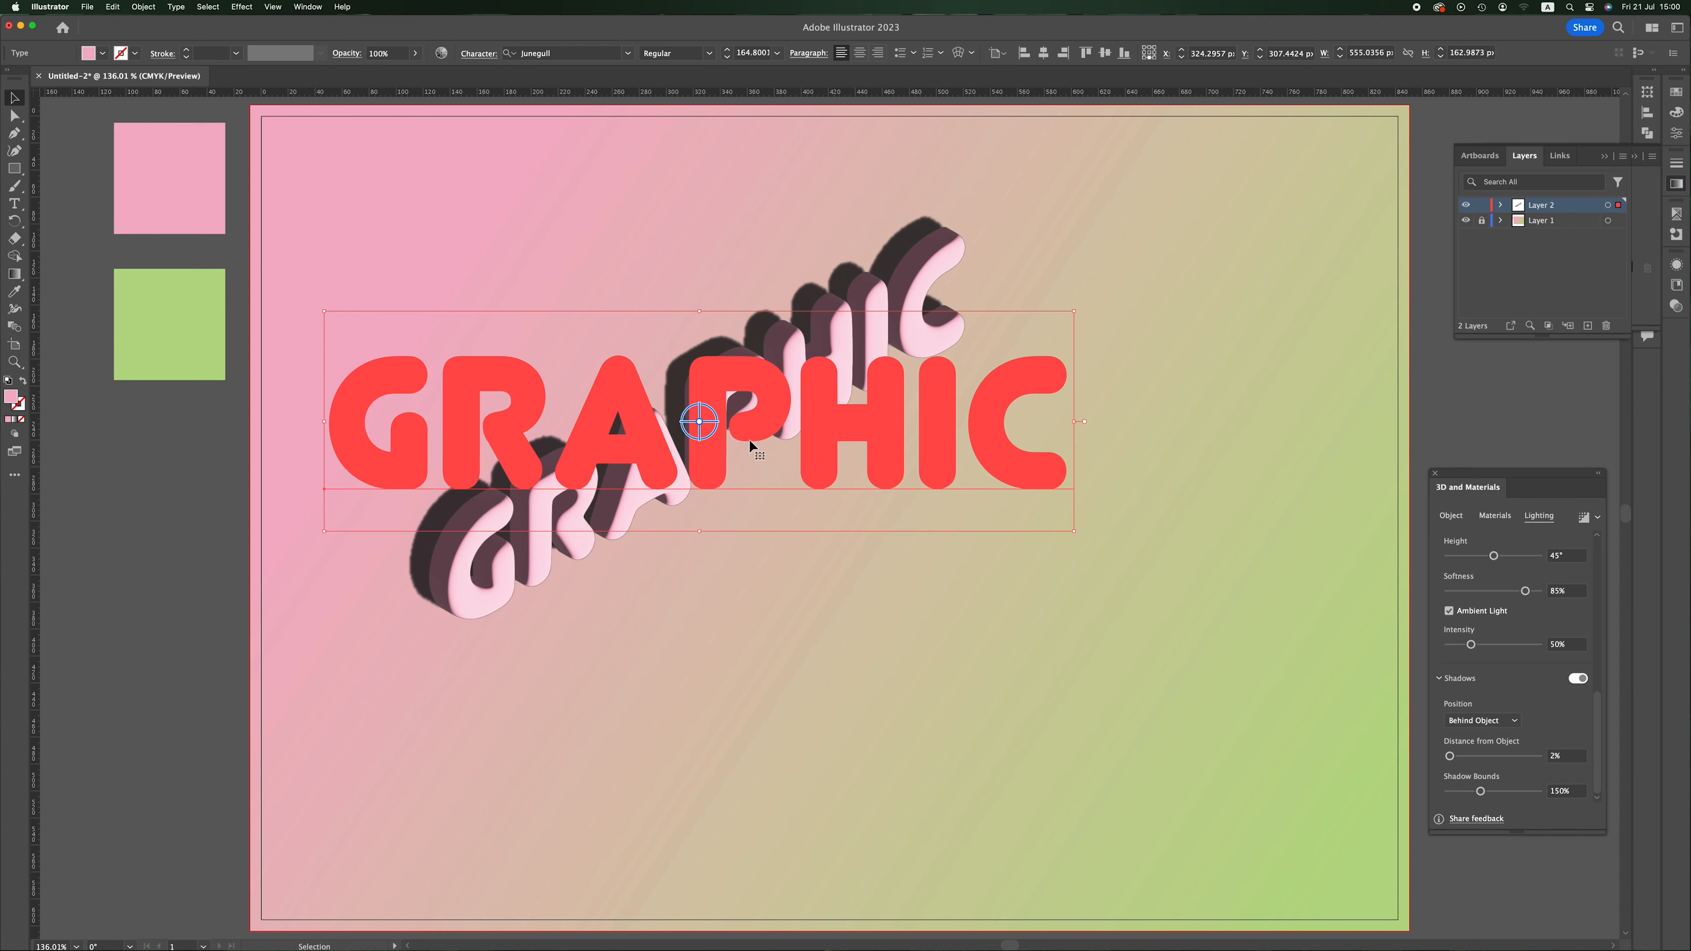
Duplicate the 3D lettering below and to the right of the original, and change the copy's text to "DESIGN"
drag(741, 402, 865, 694)
key(t)
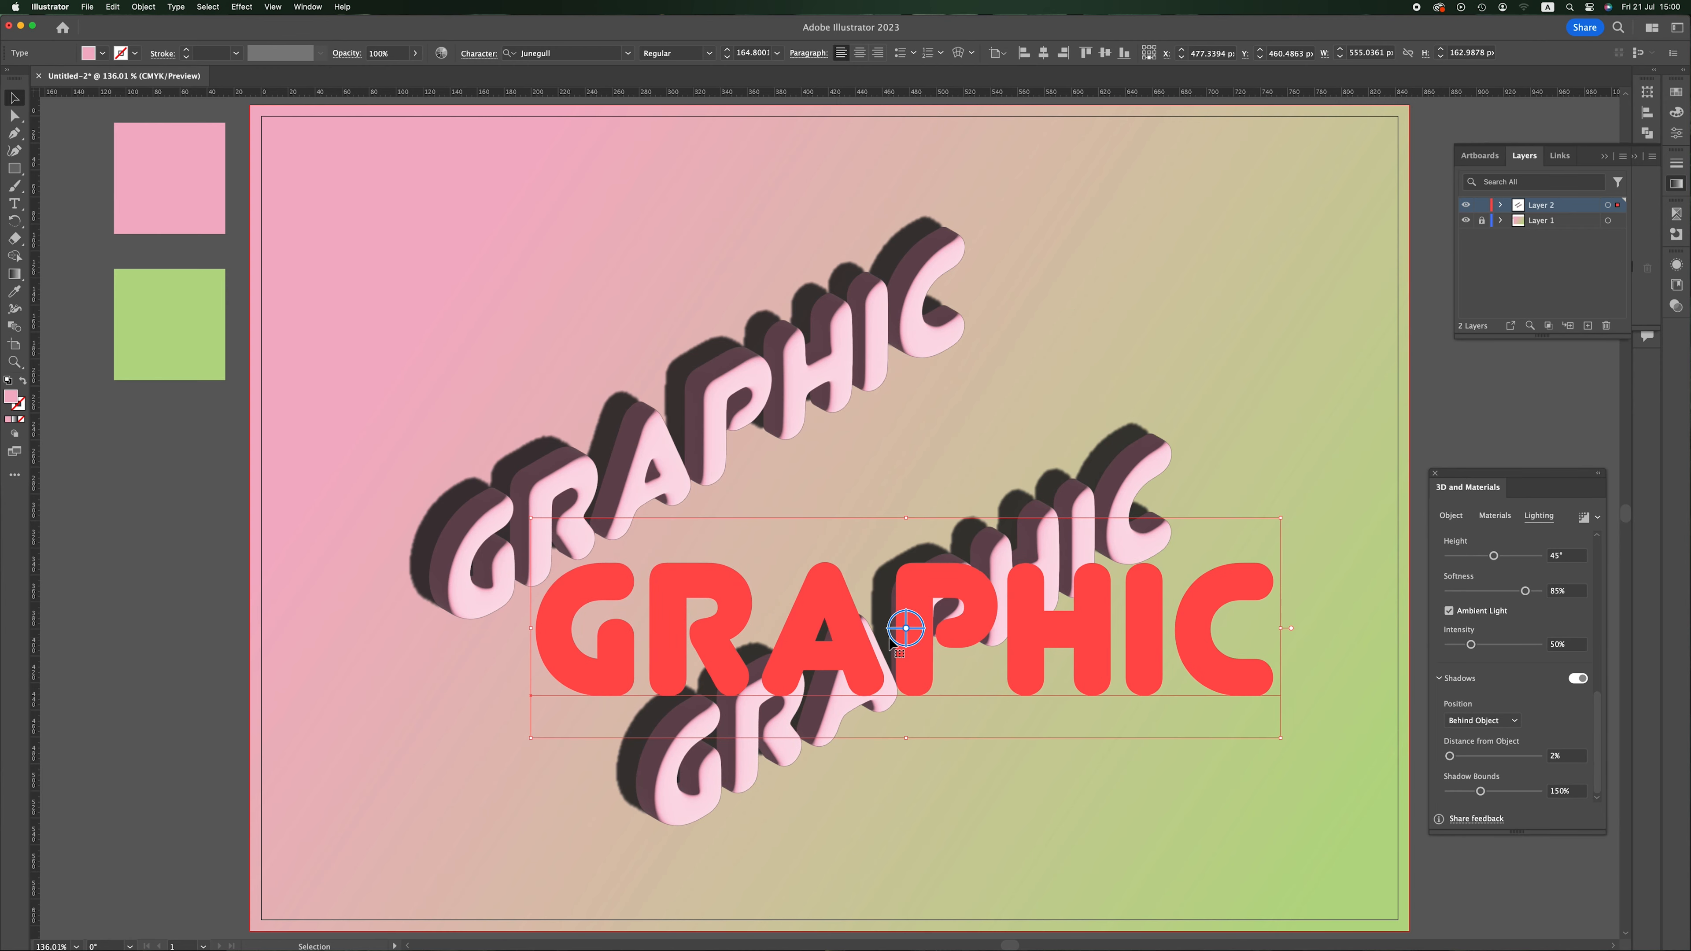
double_click(865, 630)
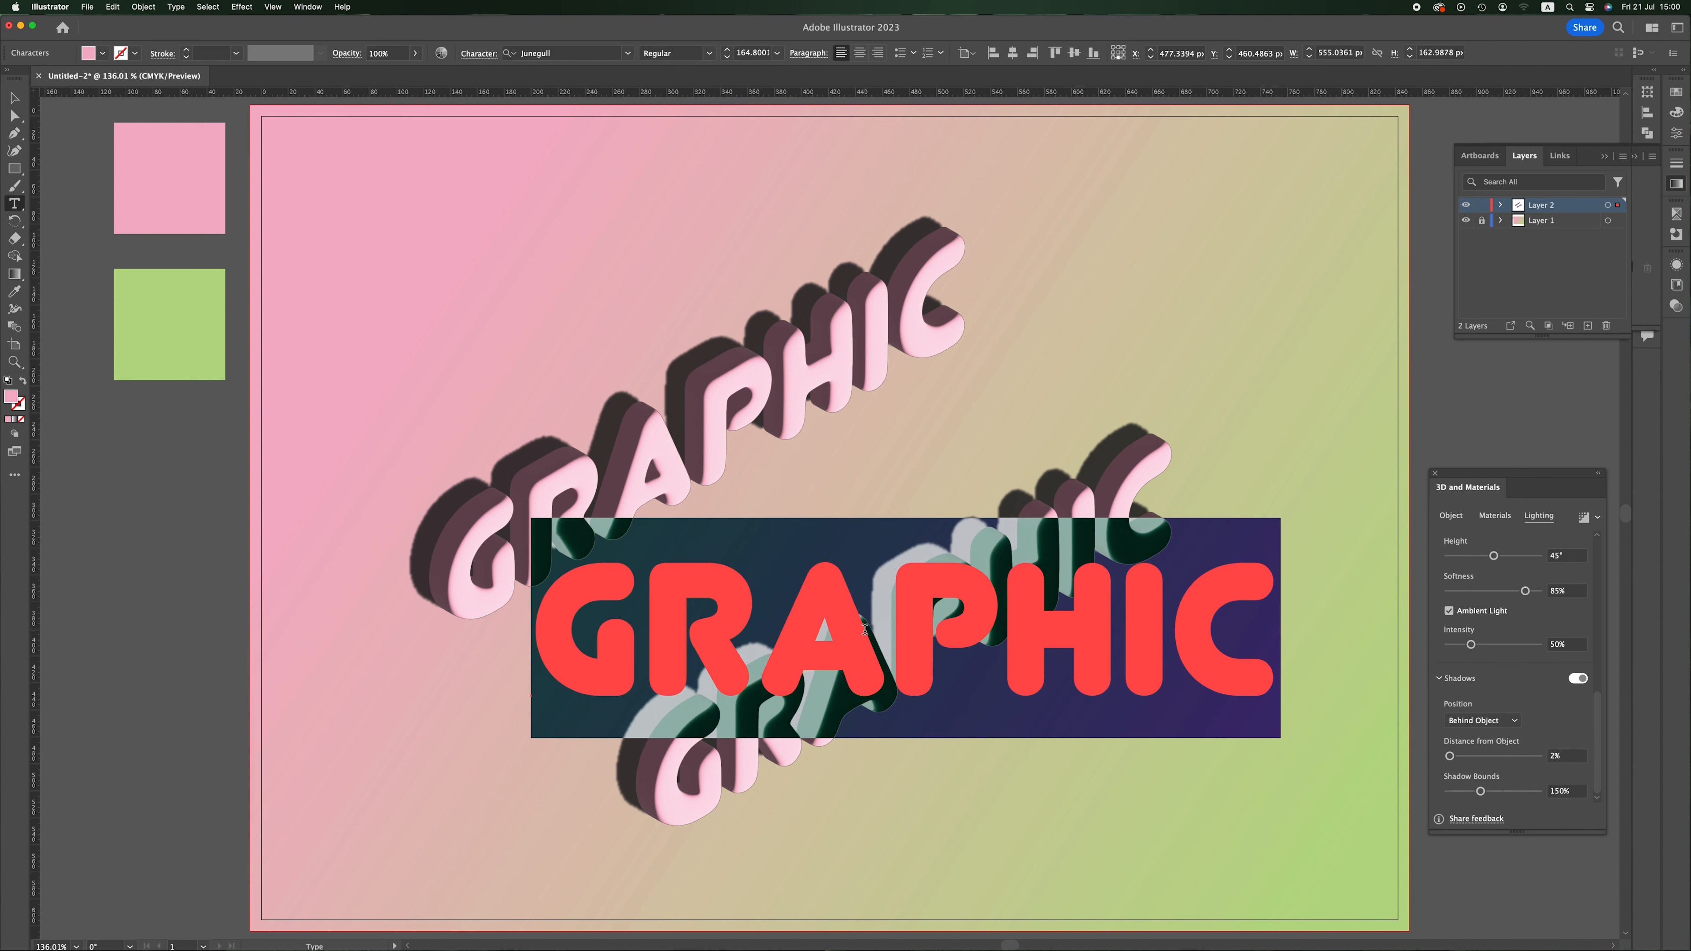
text(DESIGN)
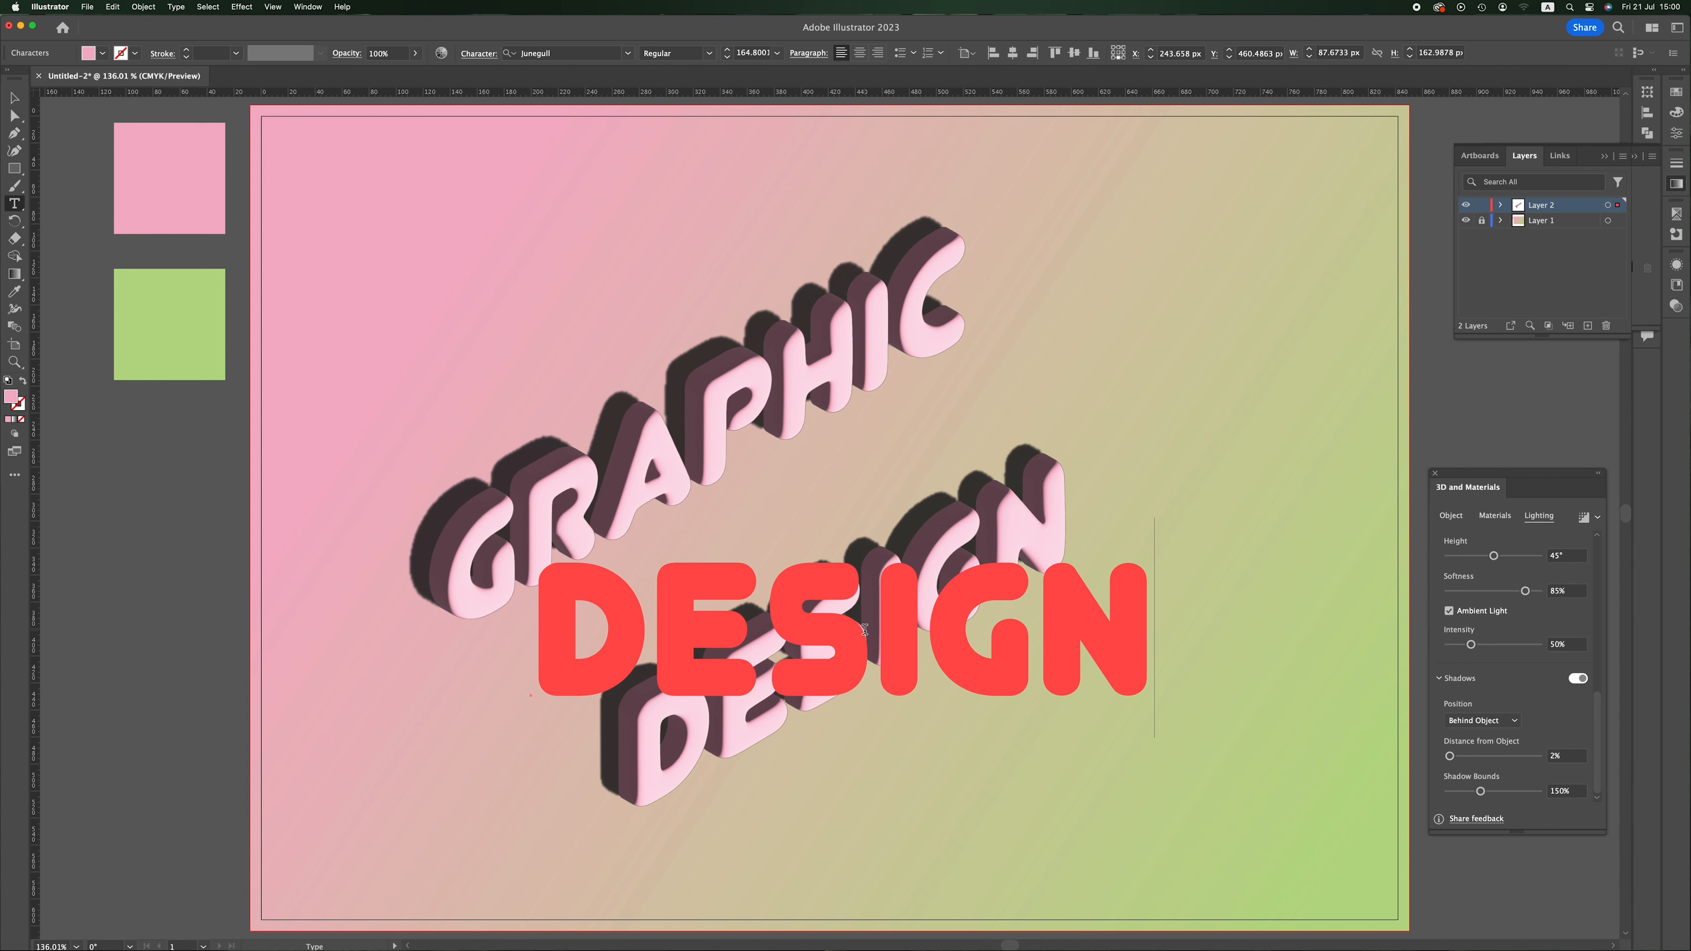
Enlarge the "DESIGN" lettering to about 189 pt and recolour it with the green sampled from the green swatch square
click(15, 99)
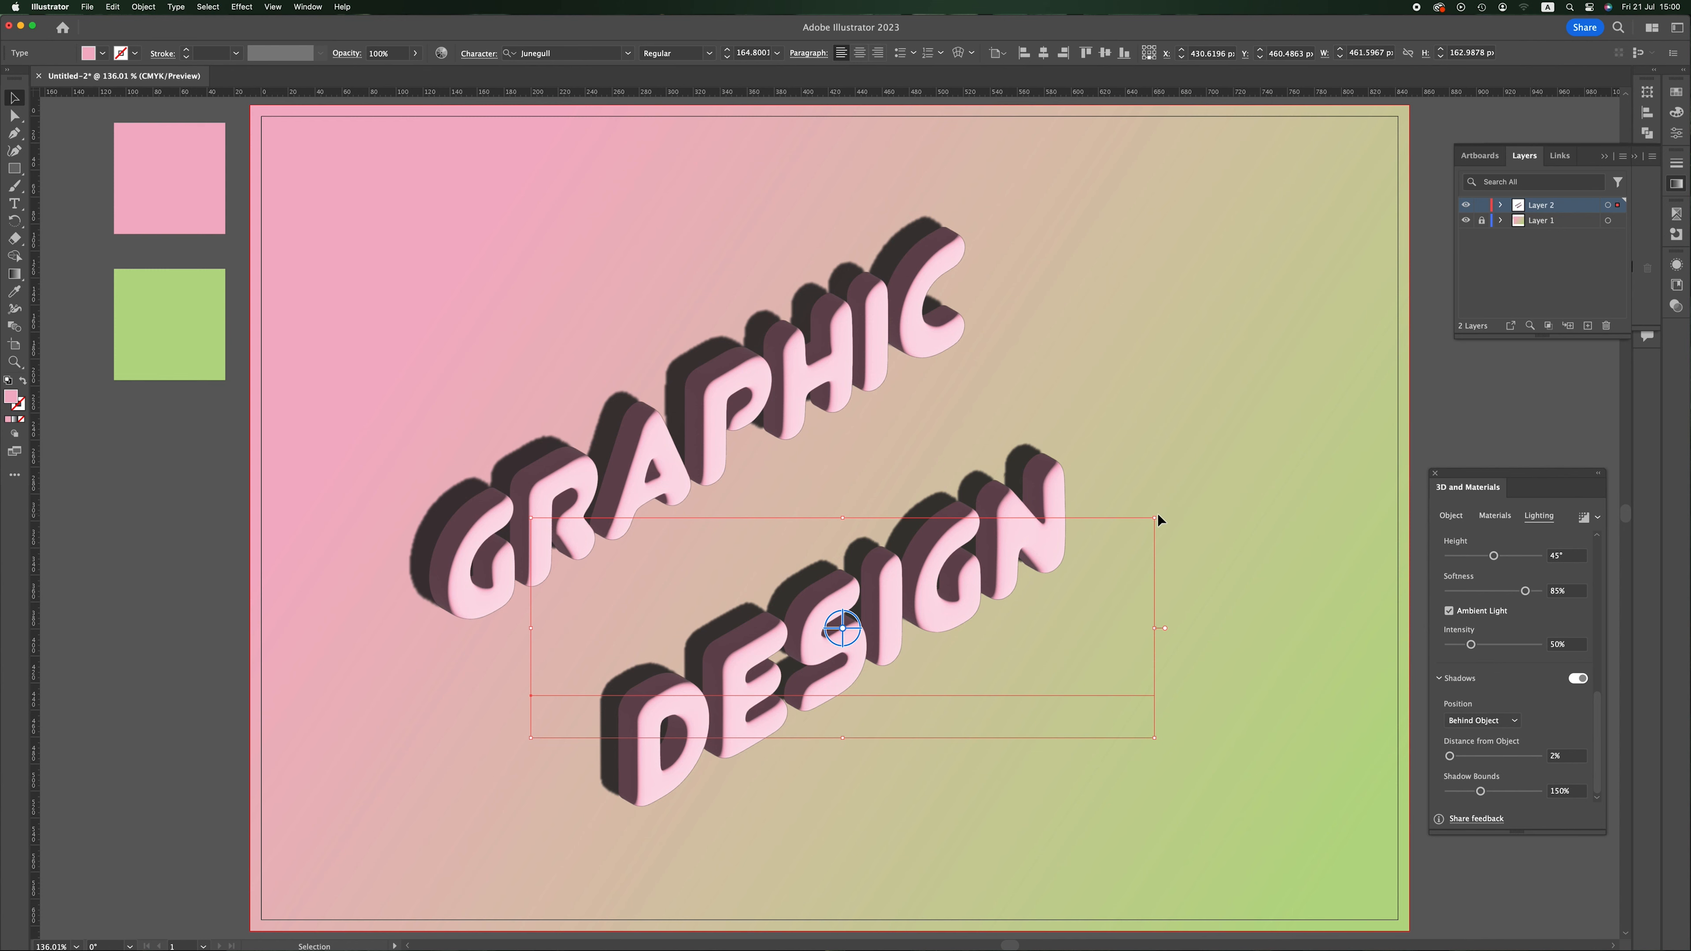
drag(1154, 518, 1203, 496)
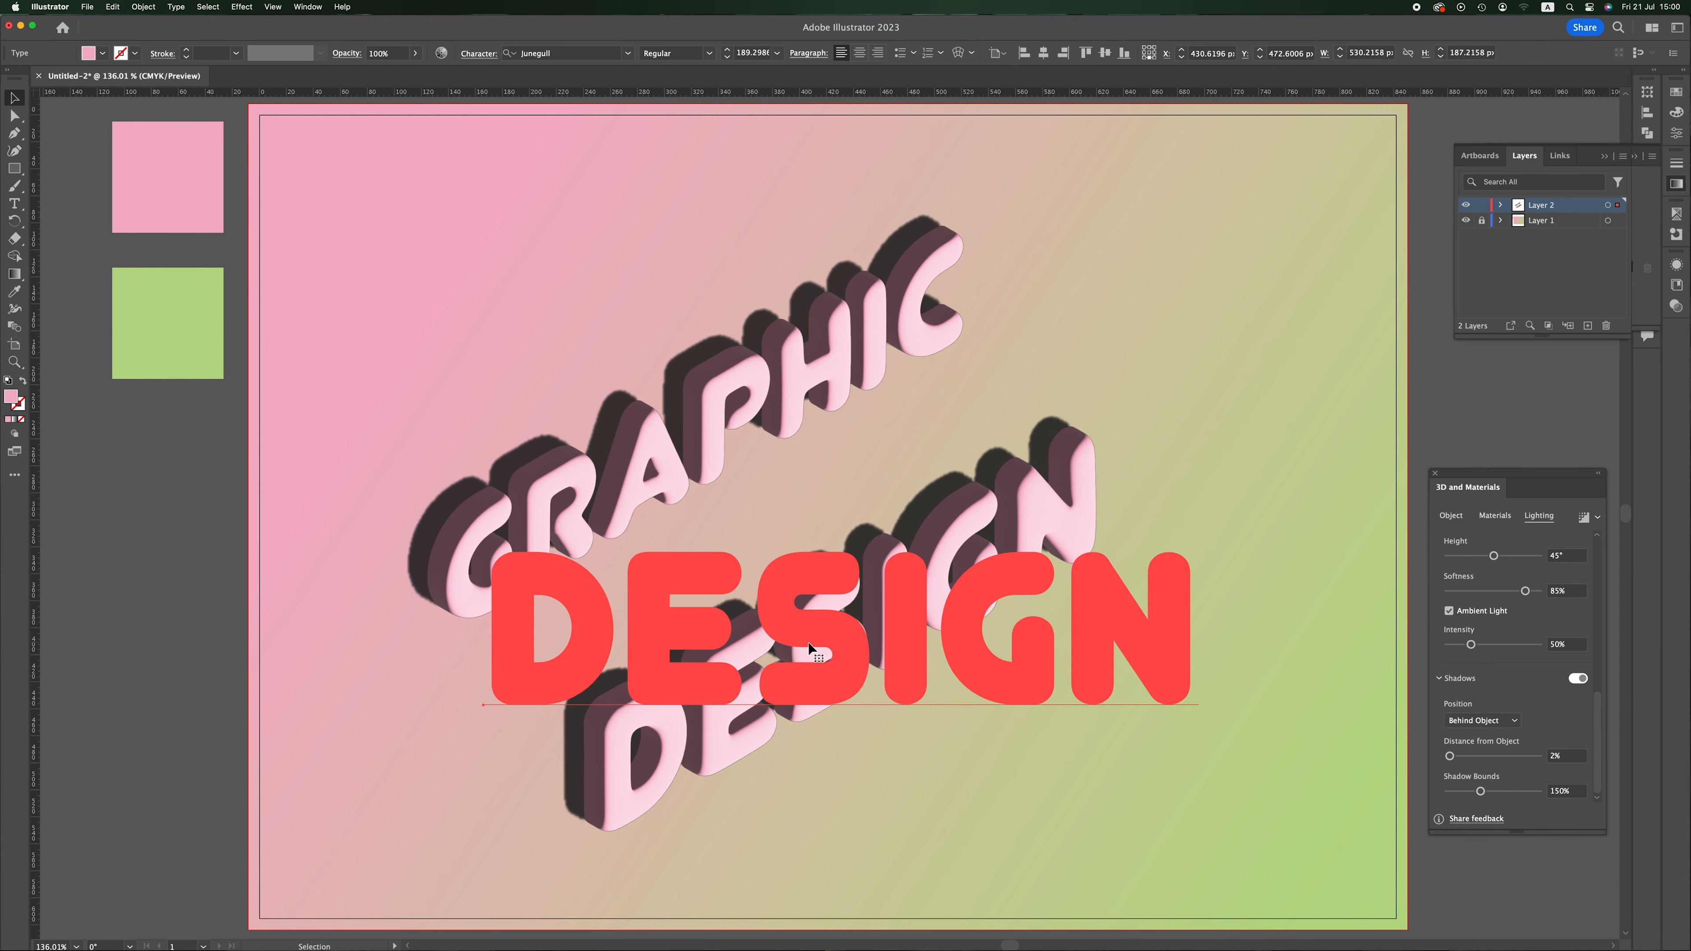
key(i)
click(170, 336)
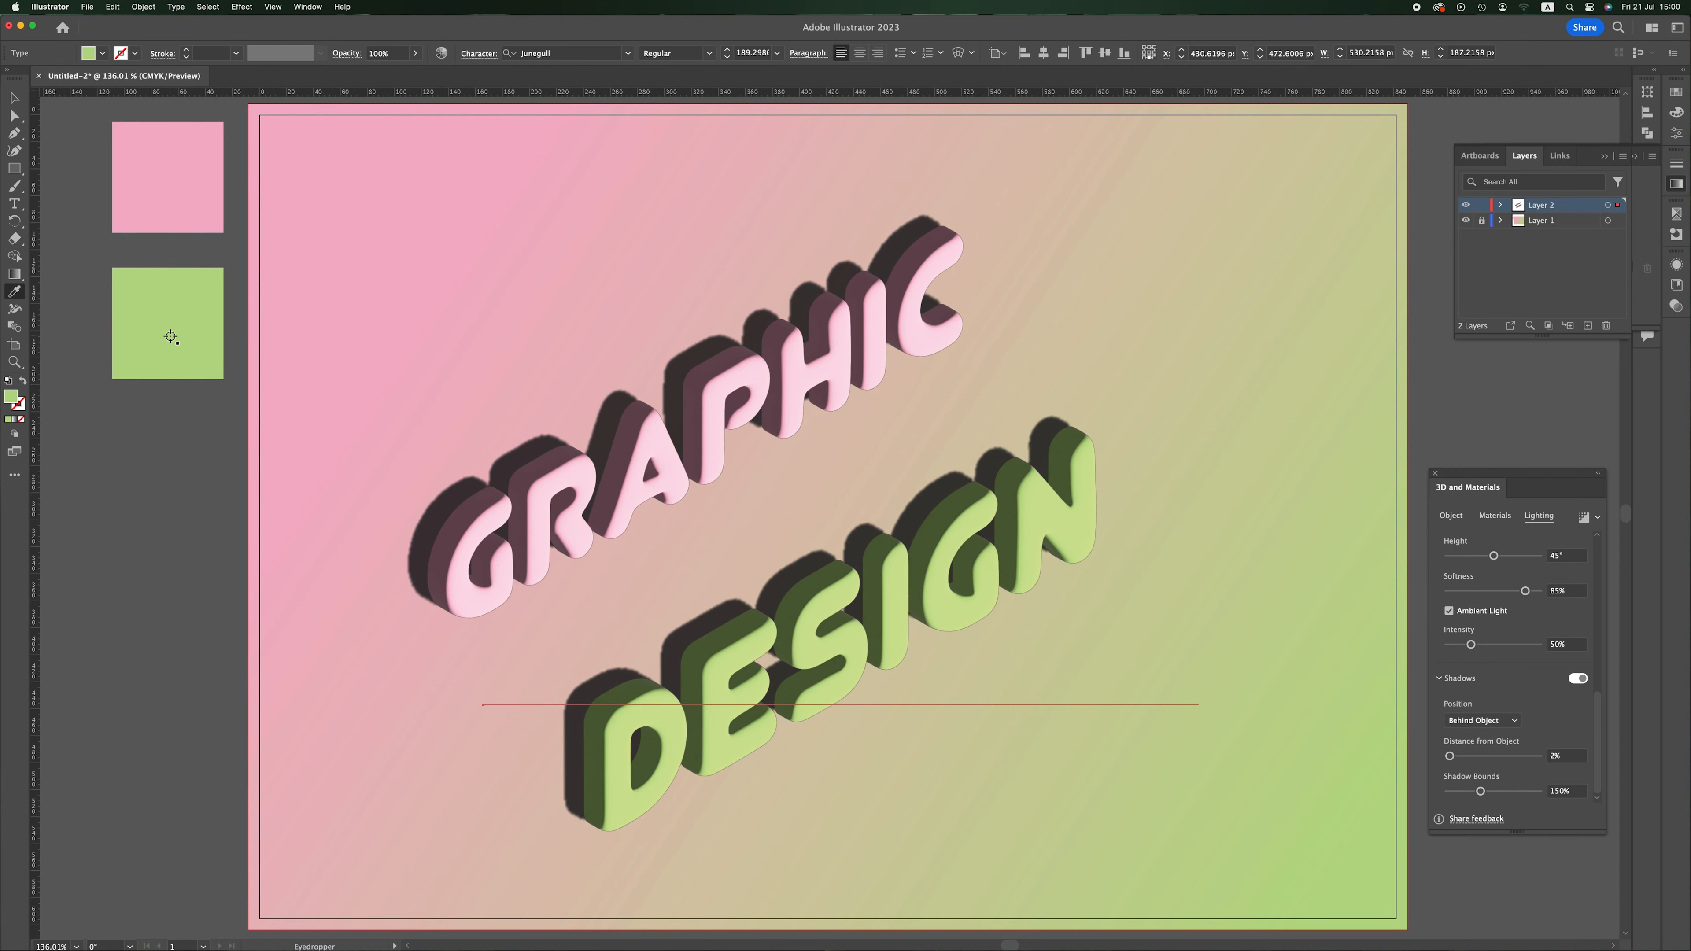
Enlarge the pink "GRAPHIC" lettering from its centre to about 185 pt and deselect it
key(v)
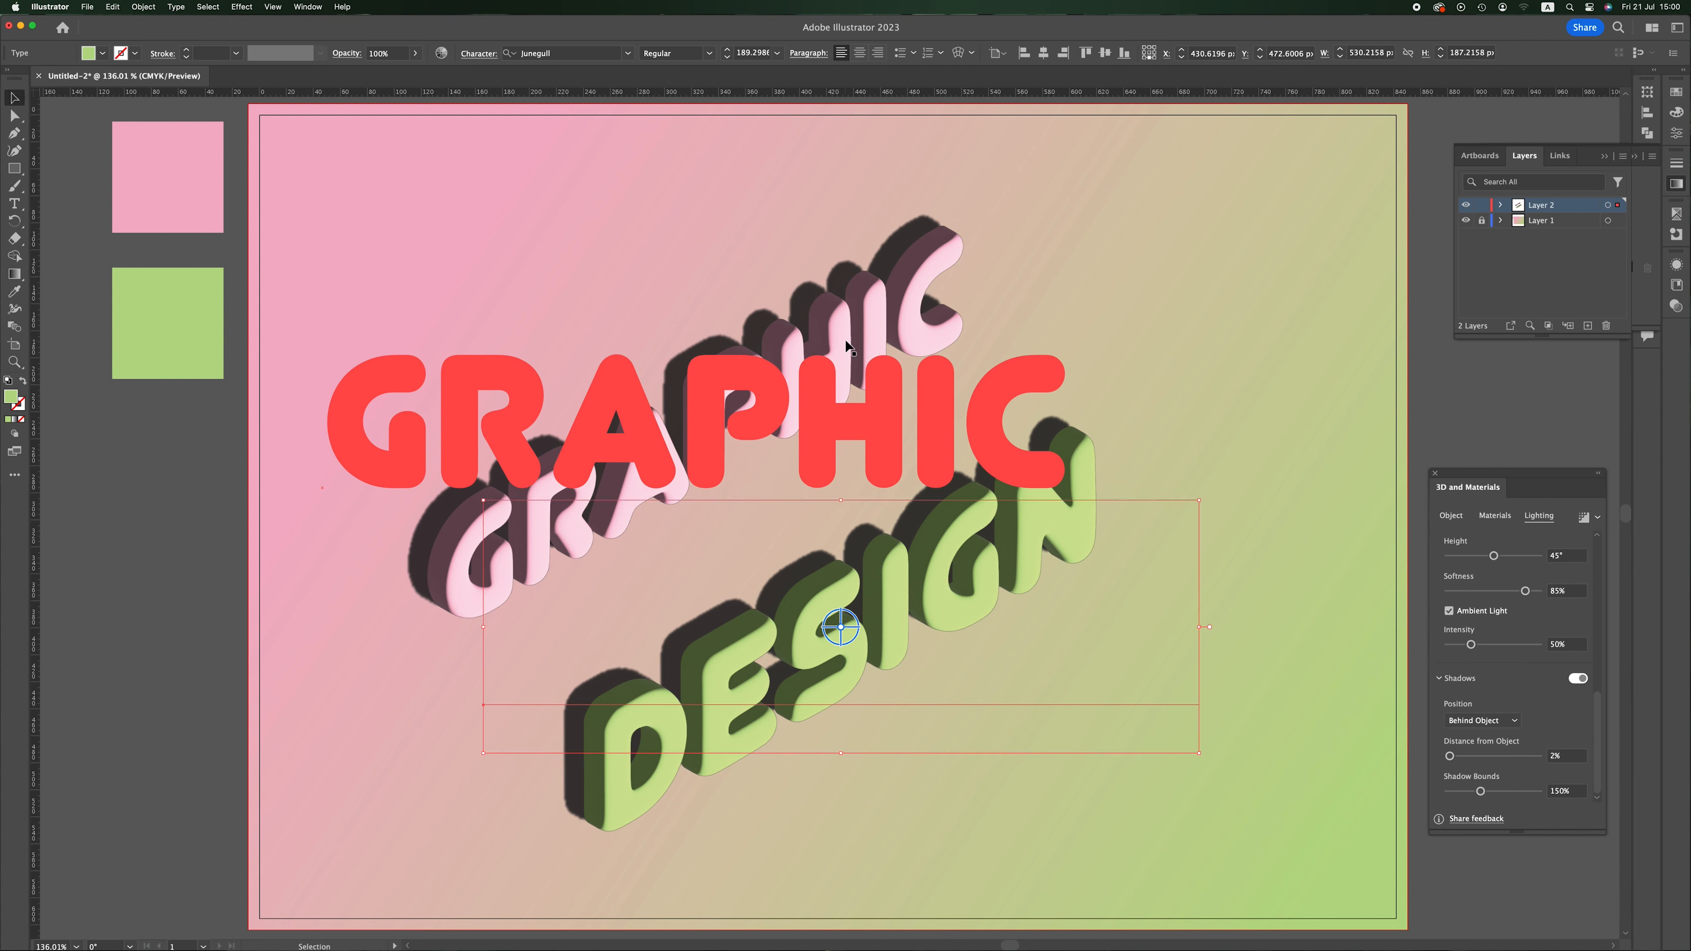
click(847, 346)
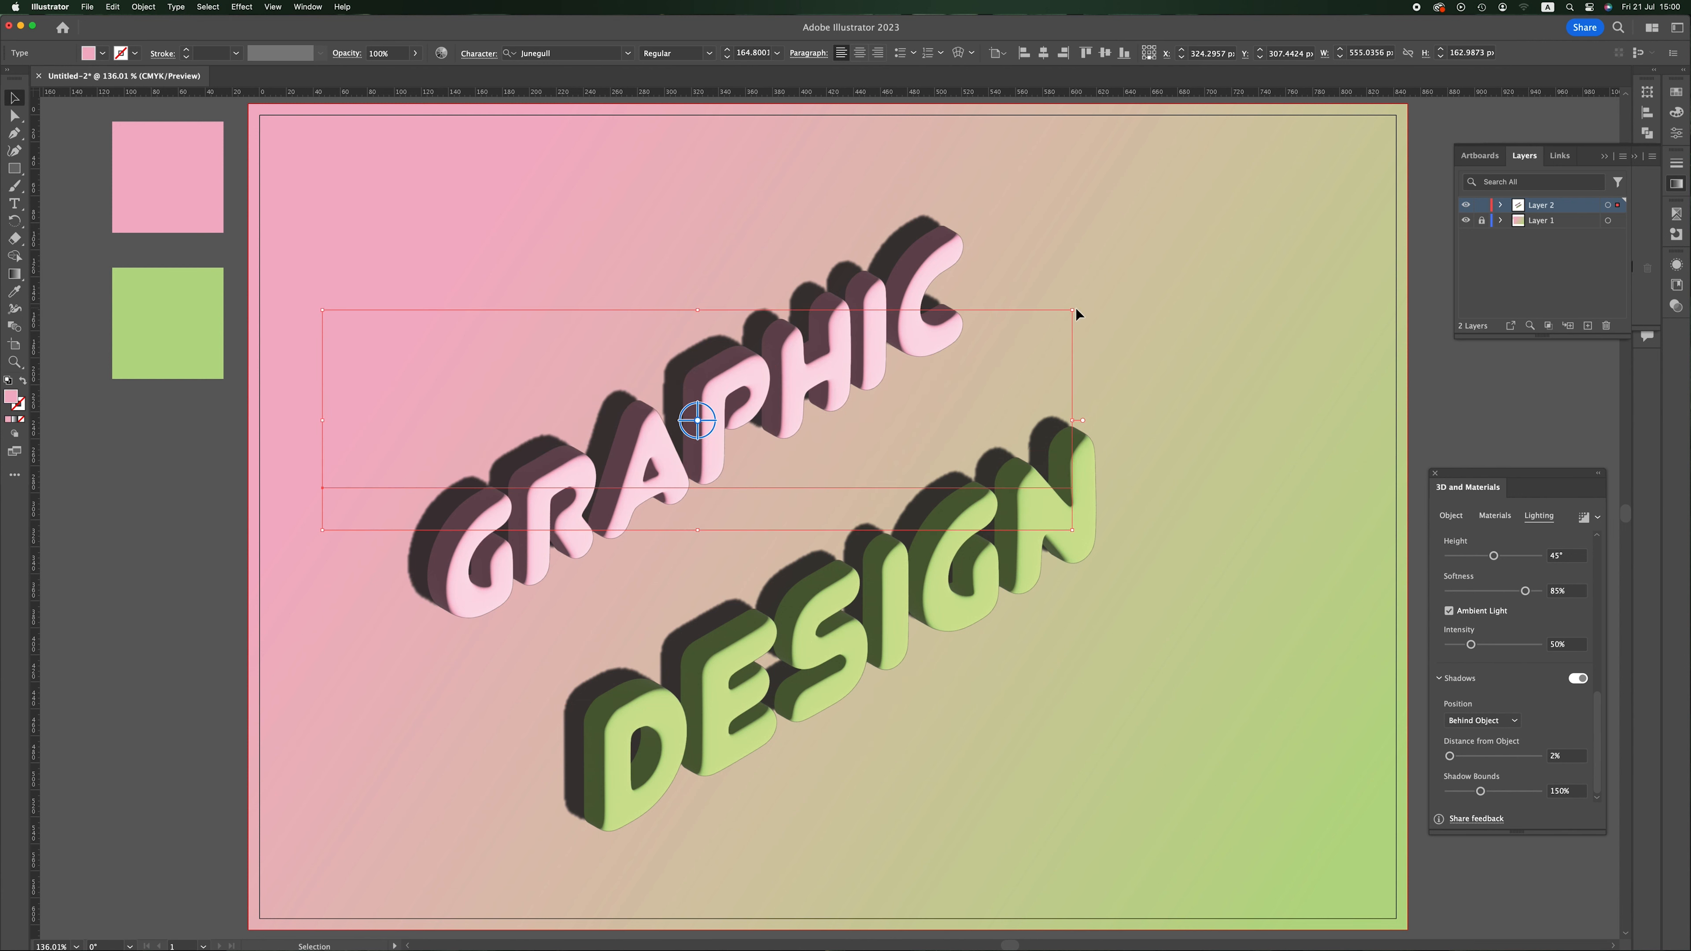
drag(1074, 310, 1115, 300)
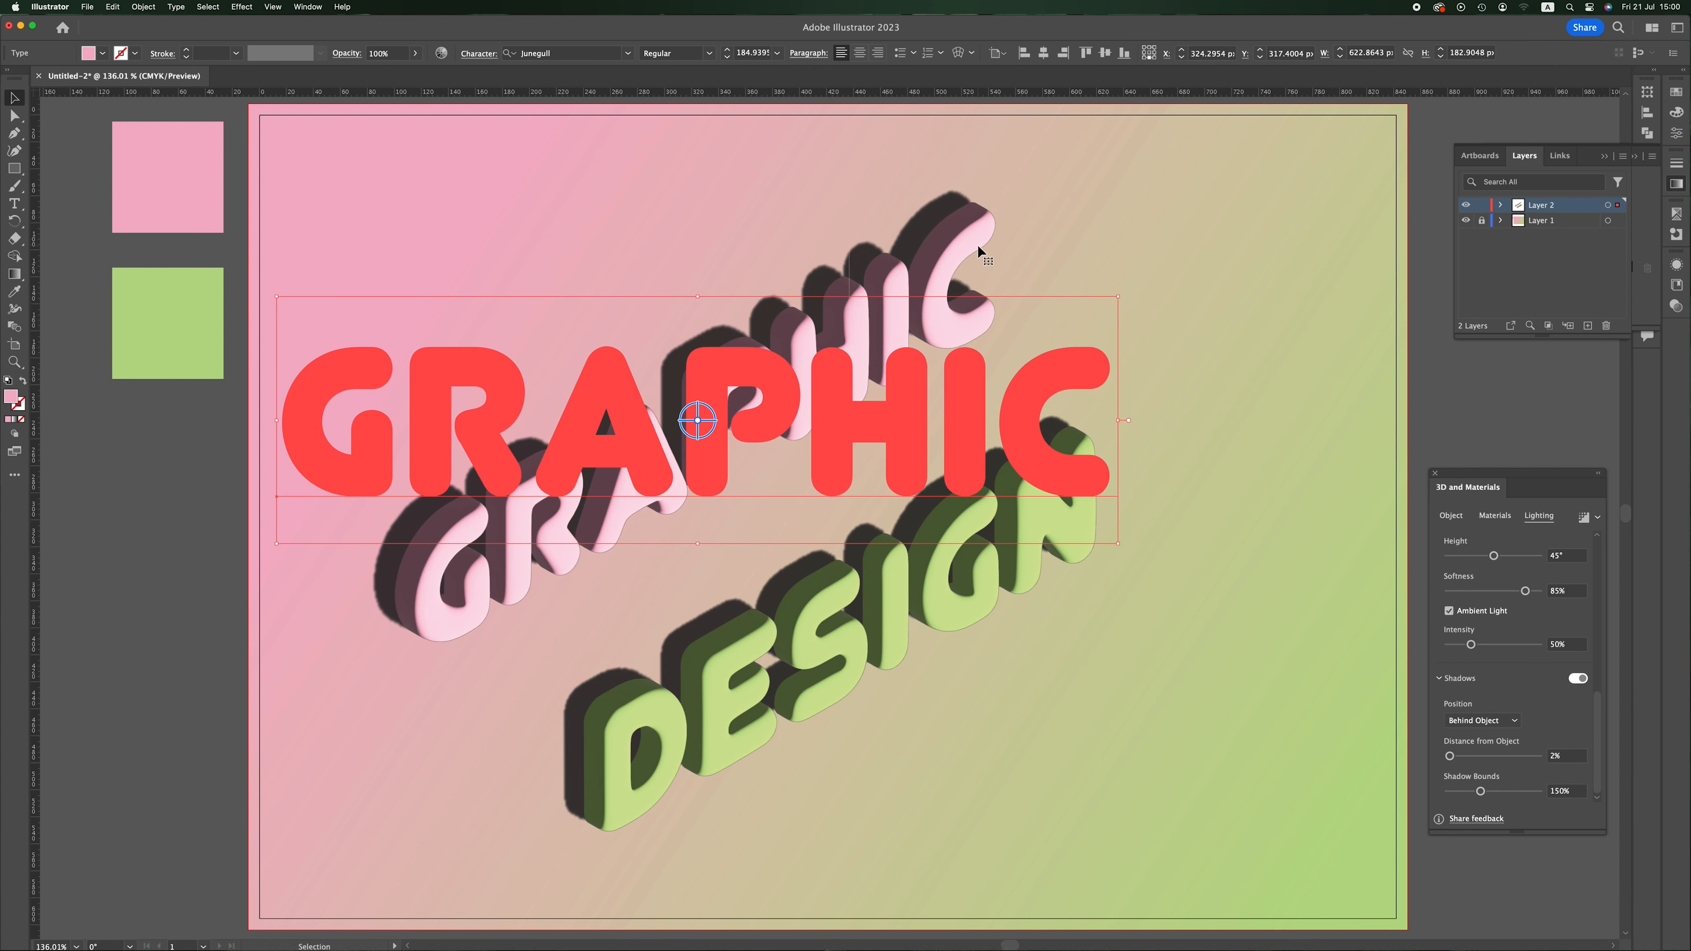
click(153, 651)
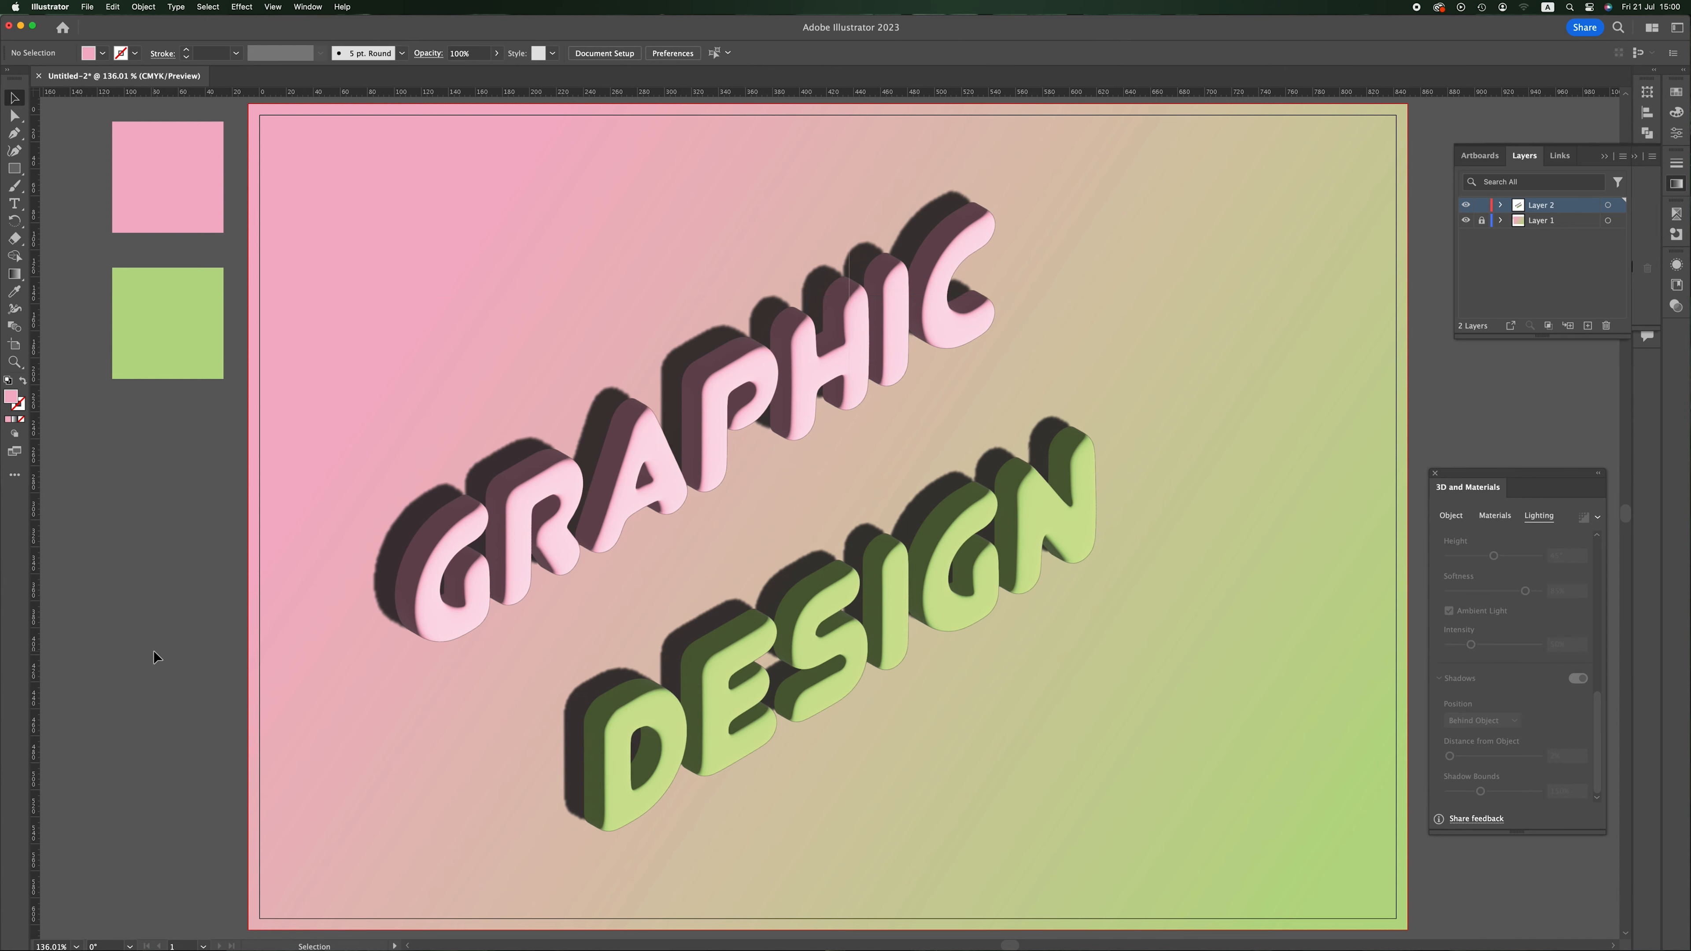
Move "DESIGN" to the right and slightly up, and shift "GRAPHIC" down and to the right to bring the words closer together
key(super+1)
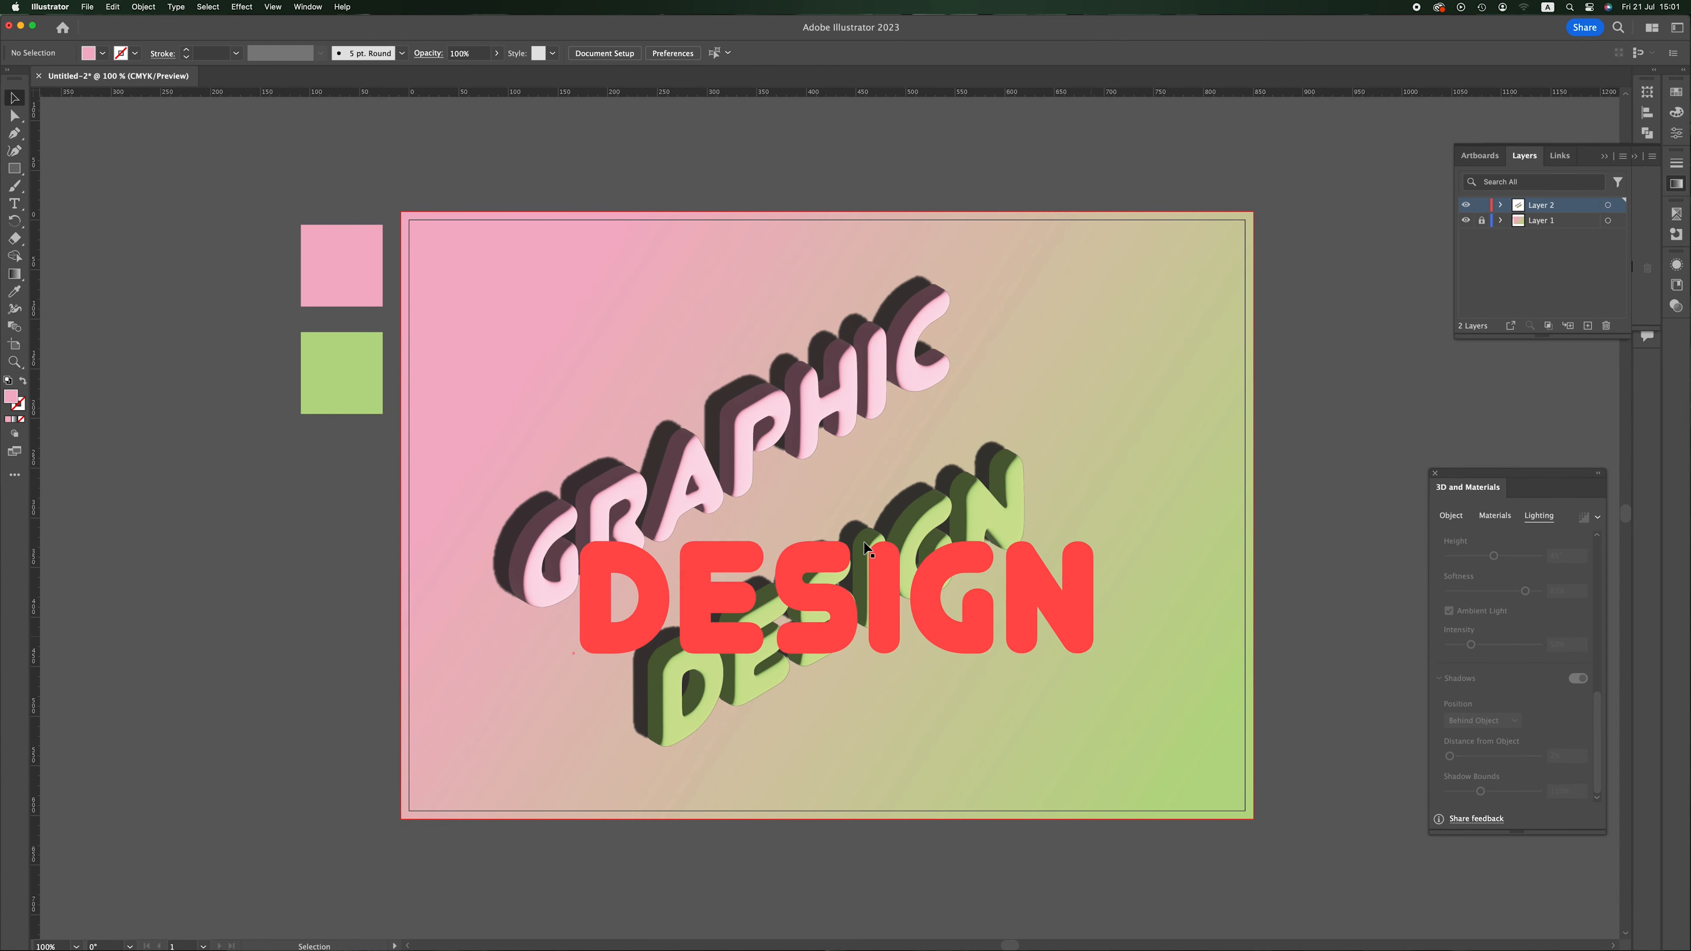
drag(867, 536, 944, 522)
drag(759, 434, 805, 471)
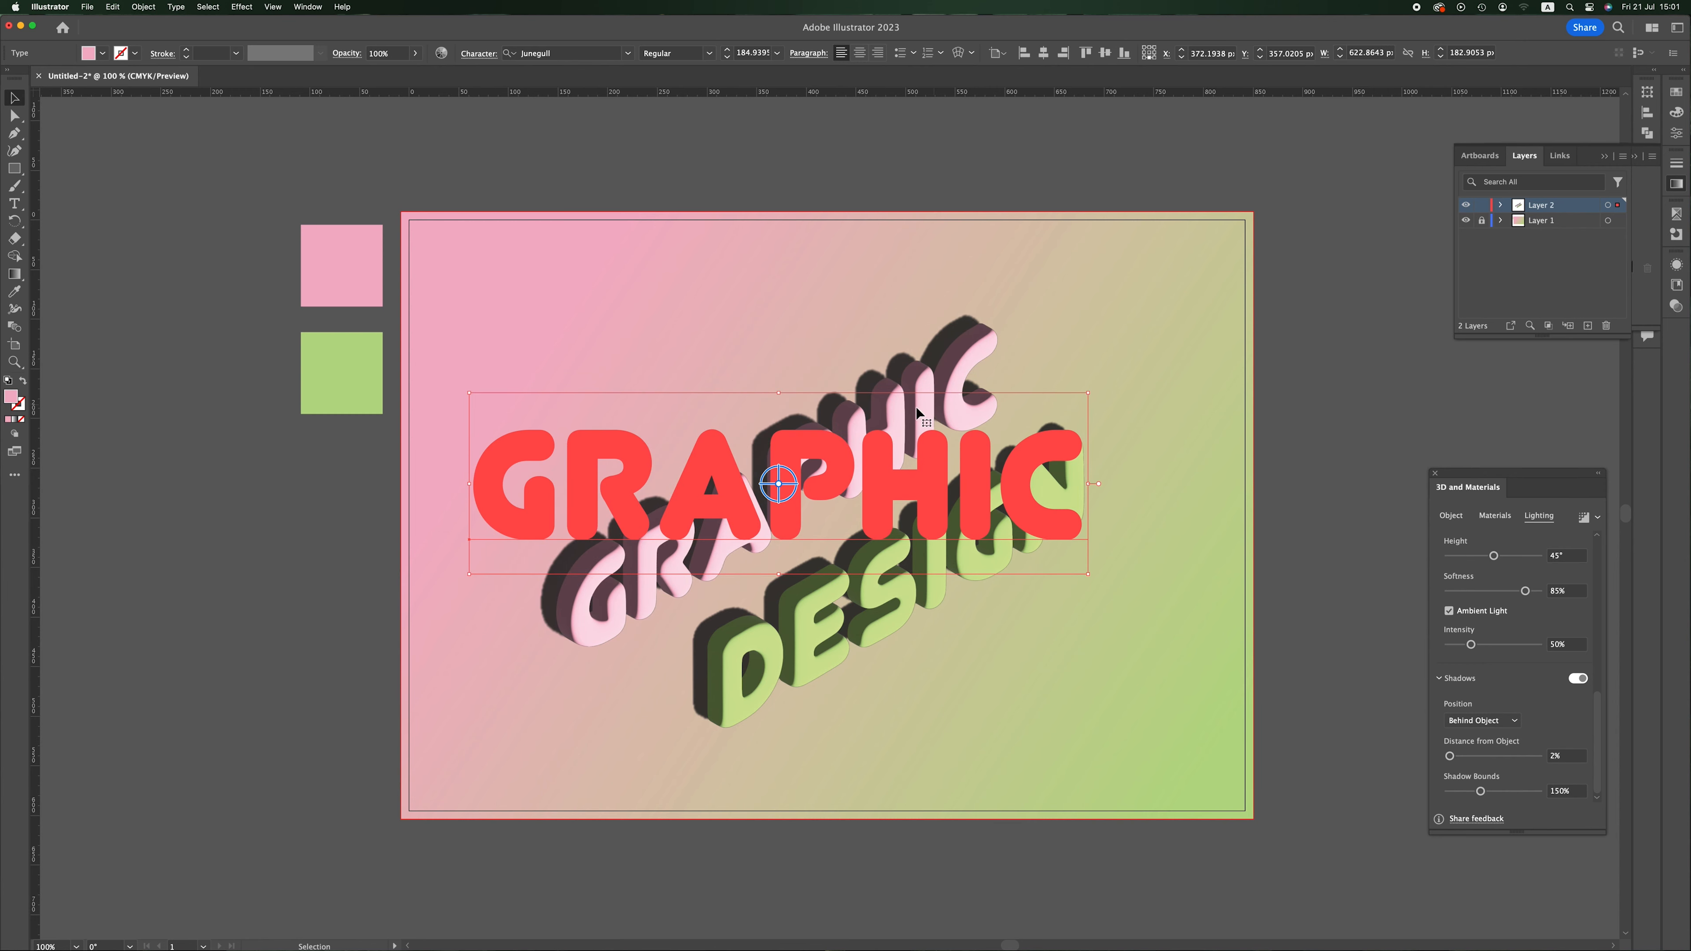
Enlarge the "GRAPHIC" lettering to about 210 pt and move it slightly up and to the left above "DESIGN"
drag(1089, 394, 1132, 374)
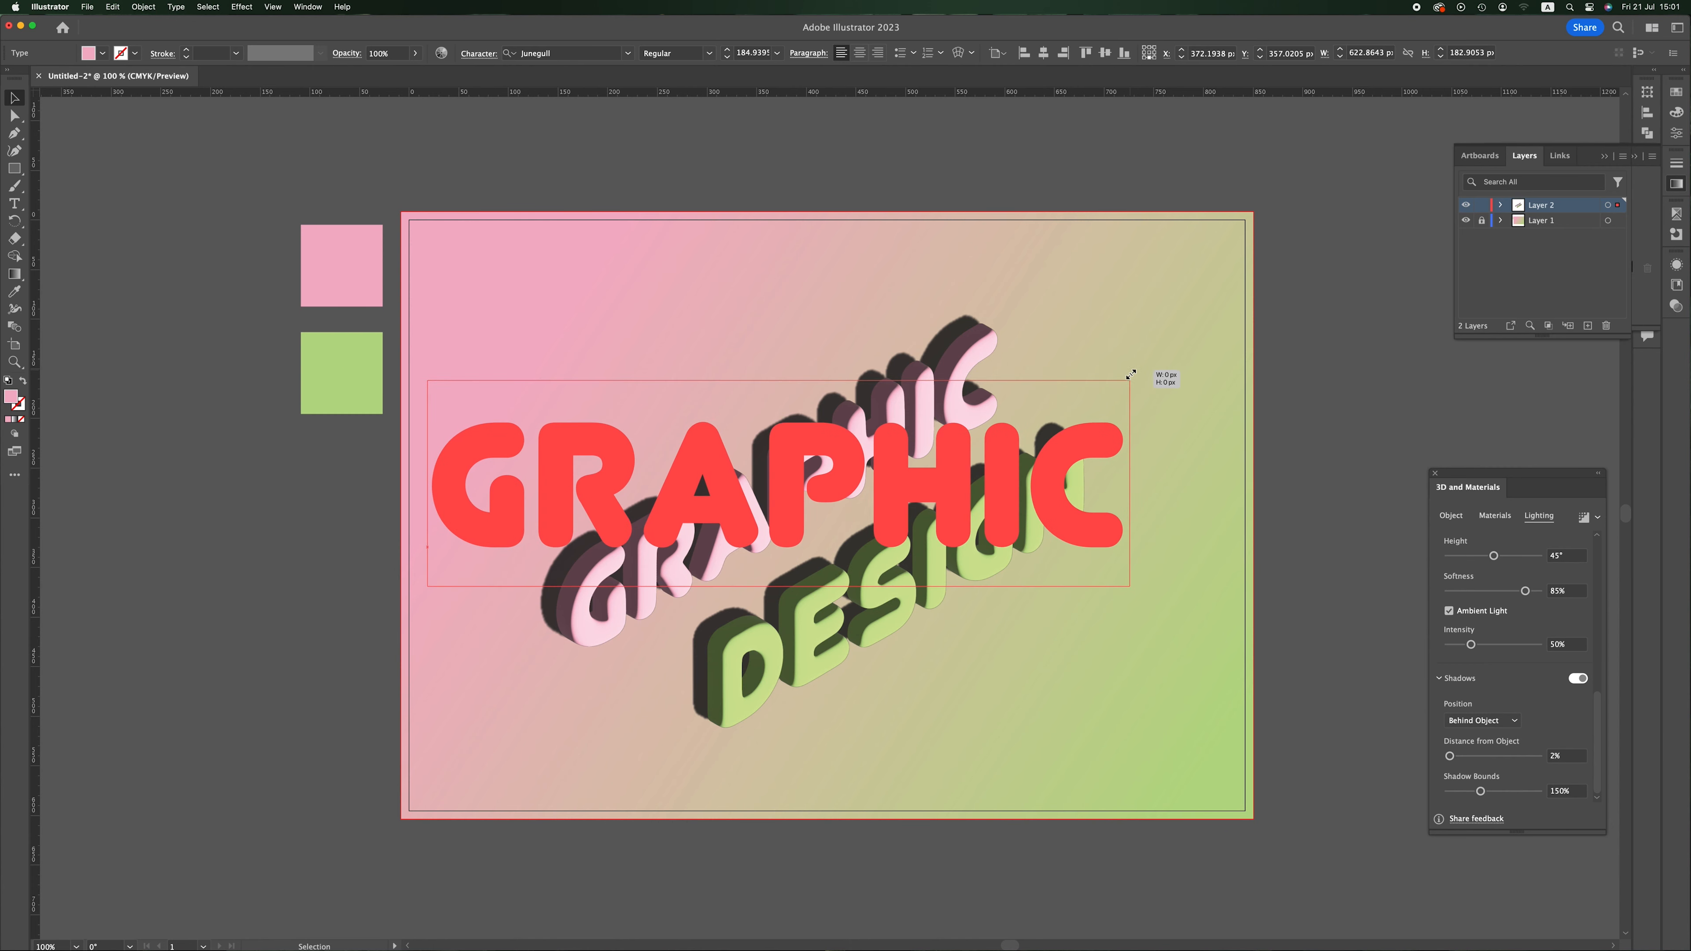
drag(815, 421, 812, 419)
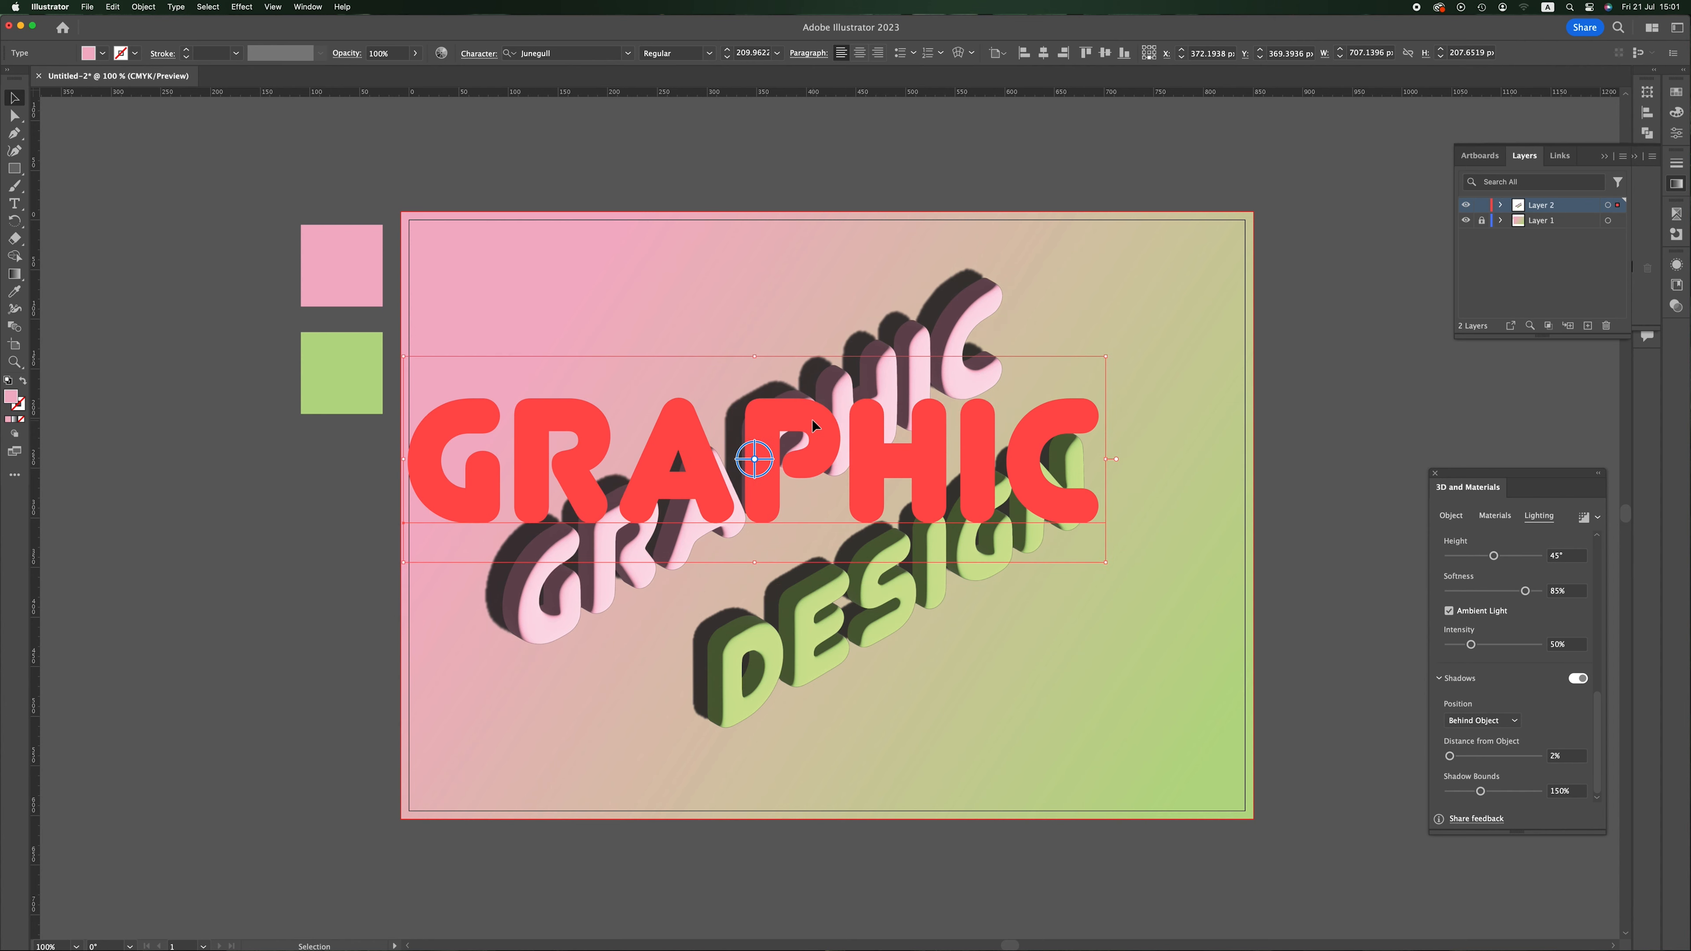
click(212, 603)
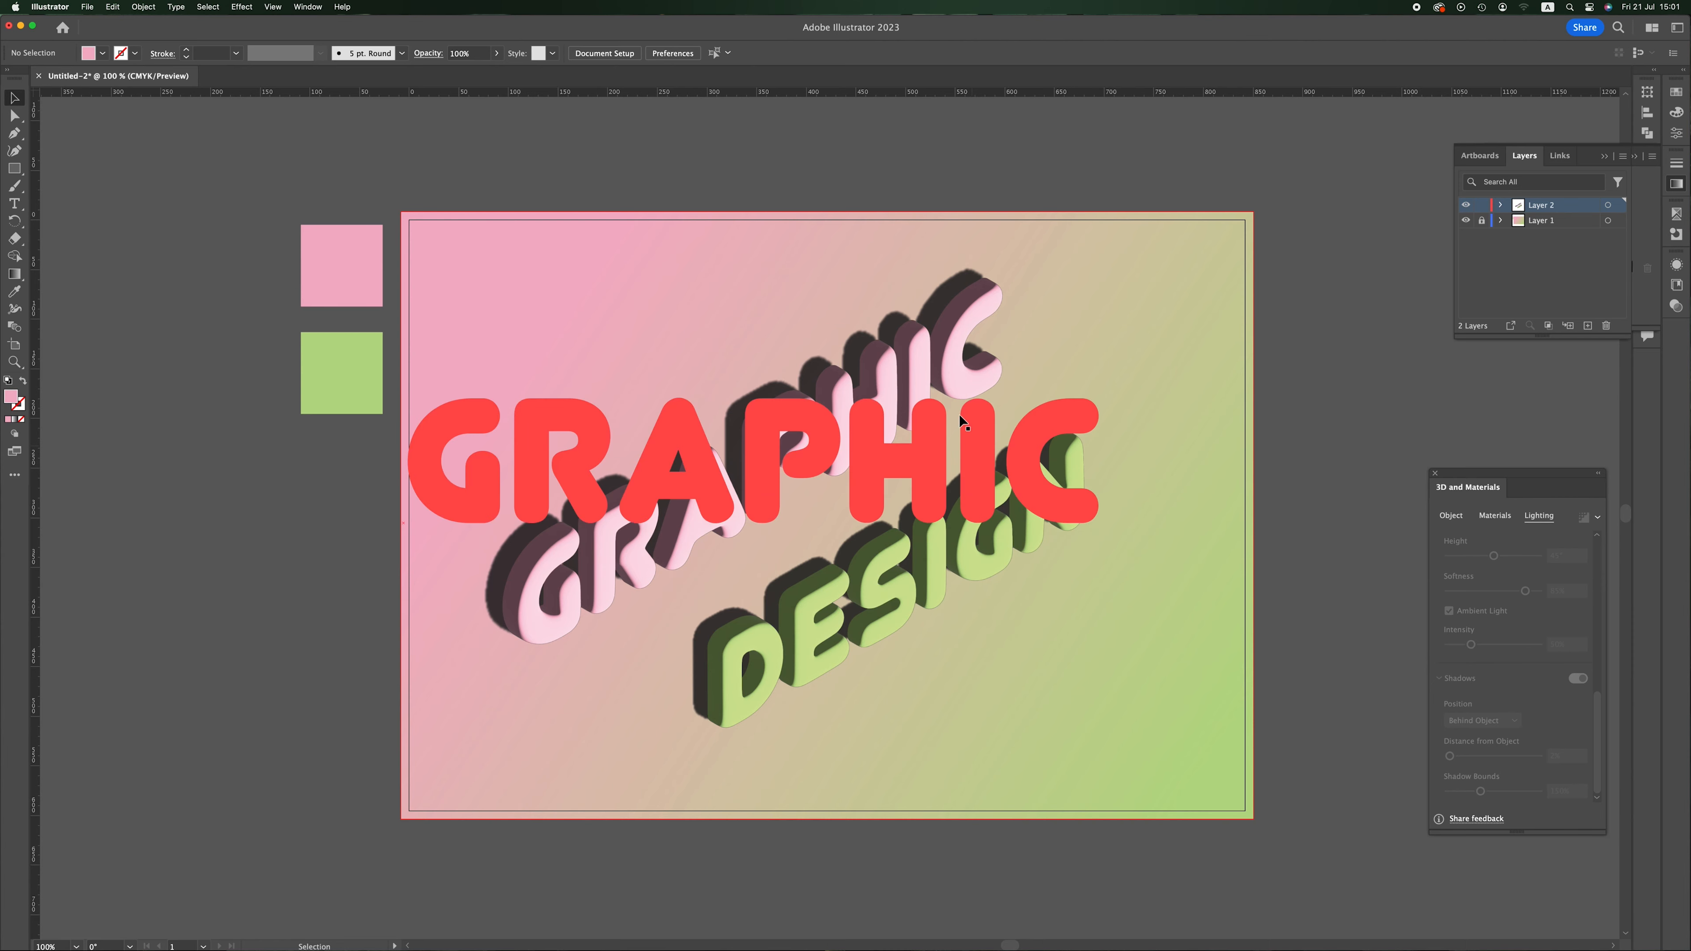
click(934, 371)
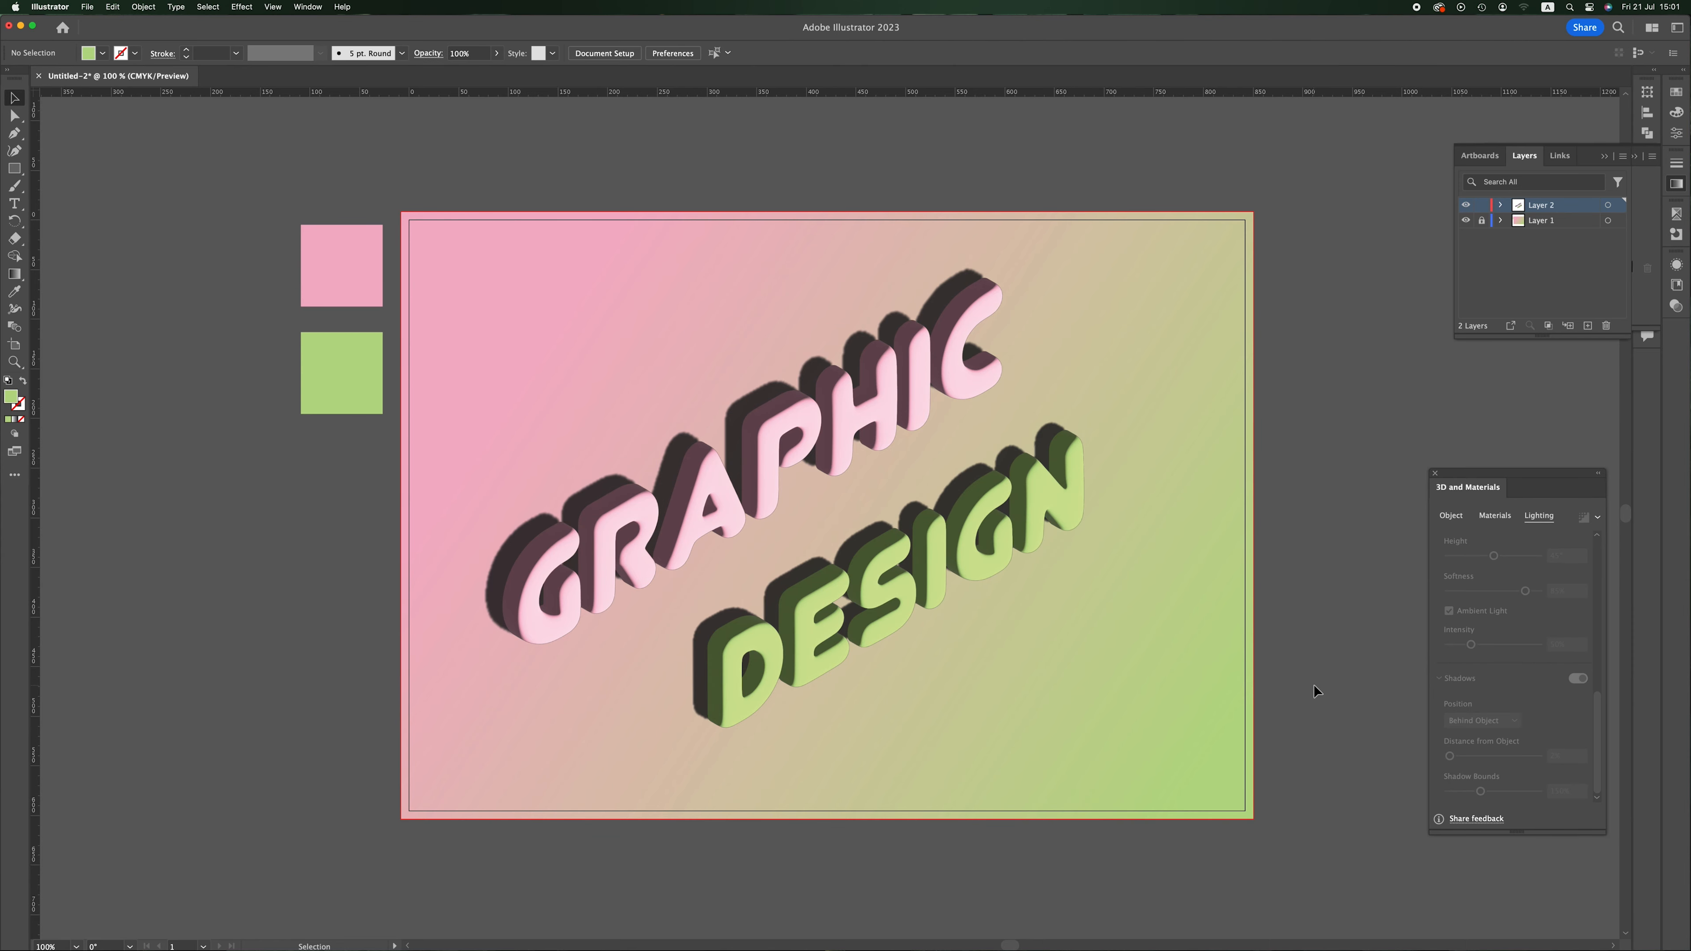